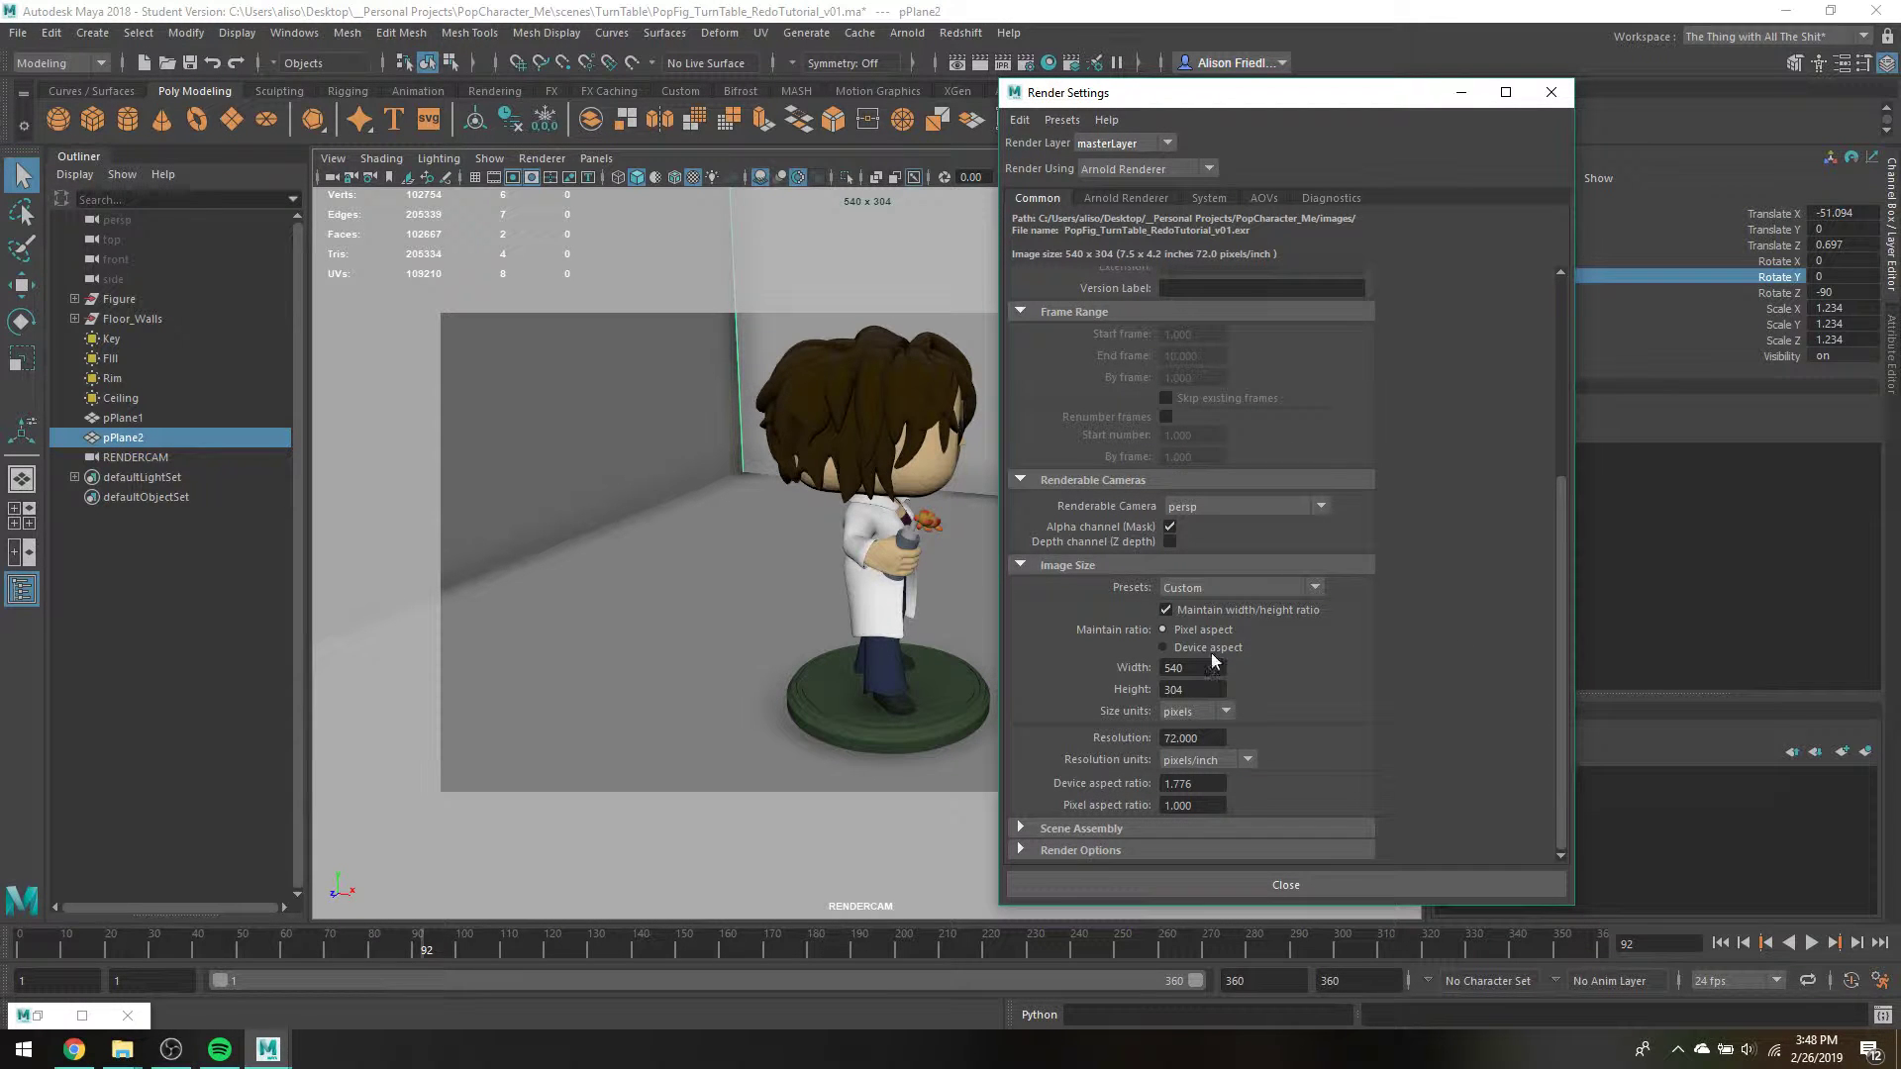
Step: Set the render's file name prefix to TurnTab02
scroll(1209, 652, "up", 5)
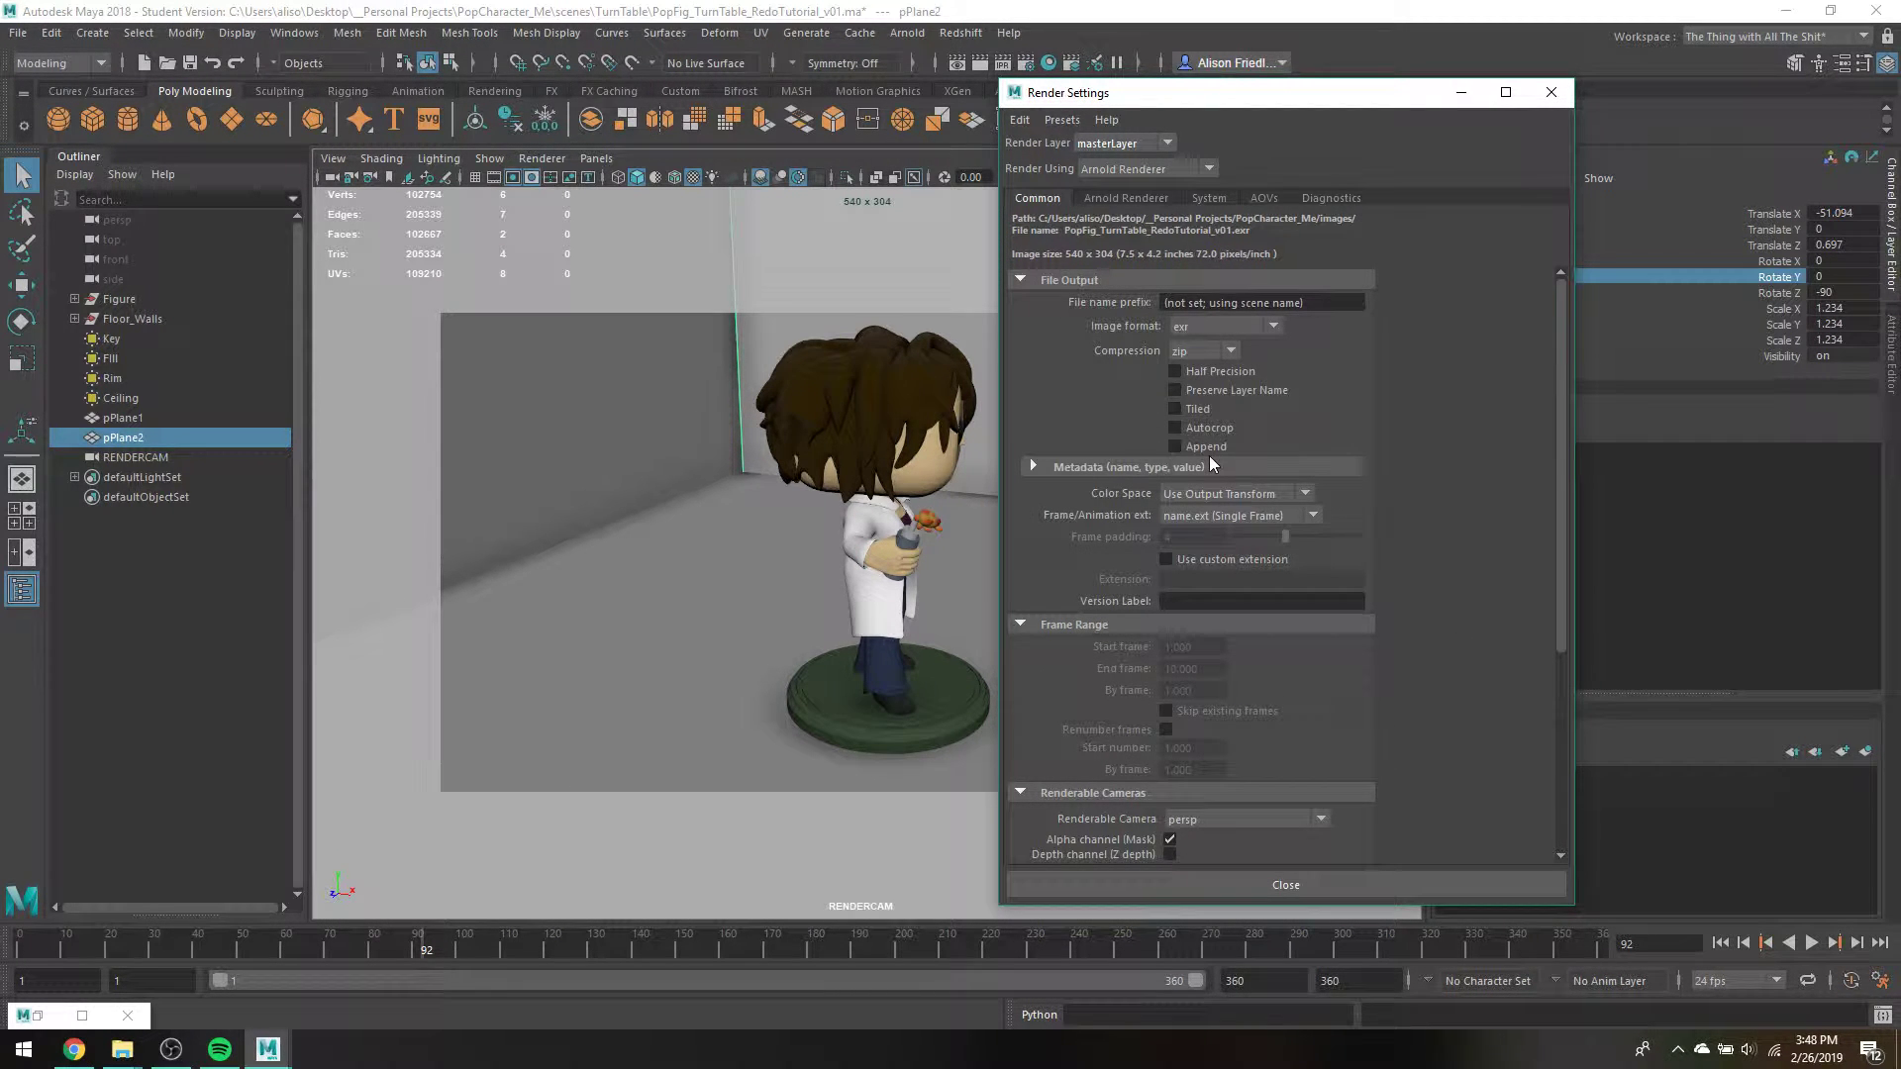
left_click(1234, 305)
left_click_drag(1321, 306, 1141, 342)
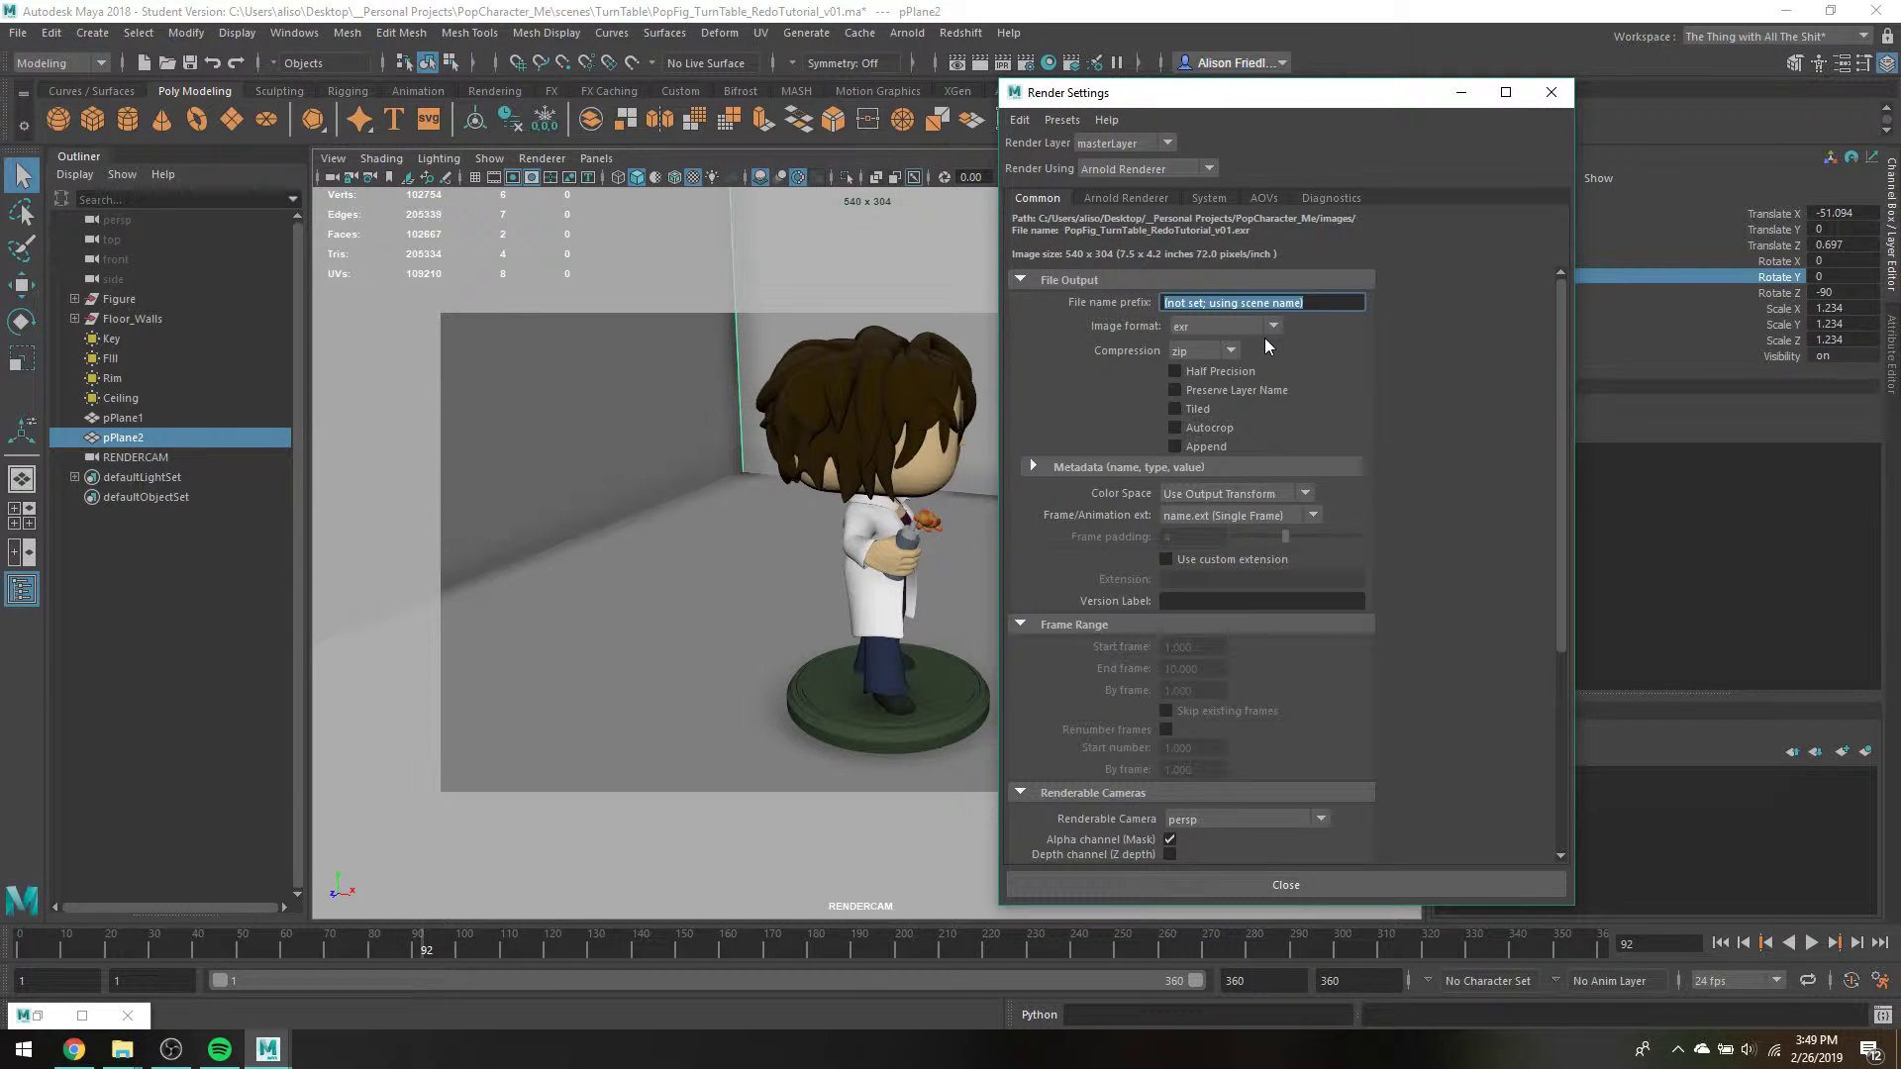
type("TurnTab")
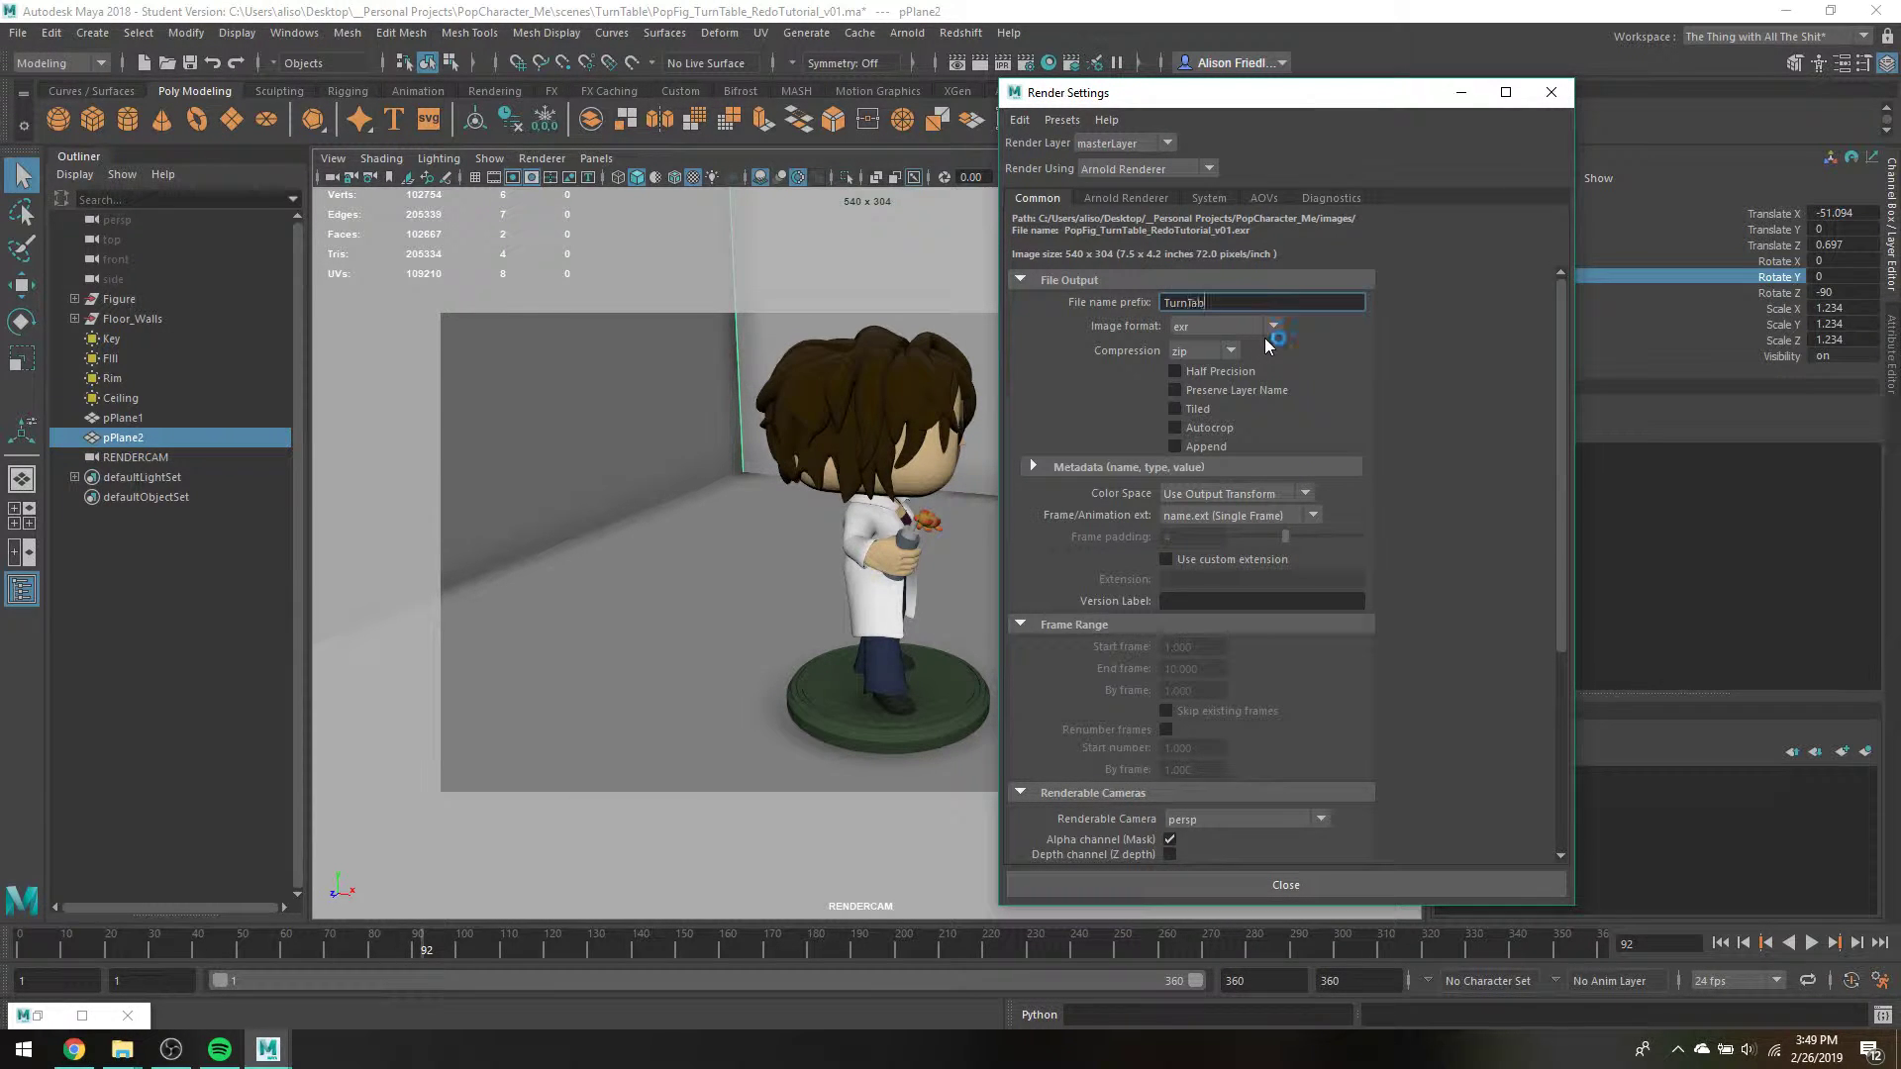
type("02")
key("BackSpace")
key("BackSpace")
type("02")
key("Return")
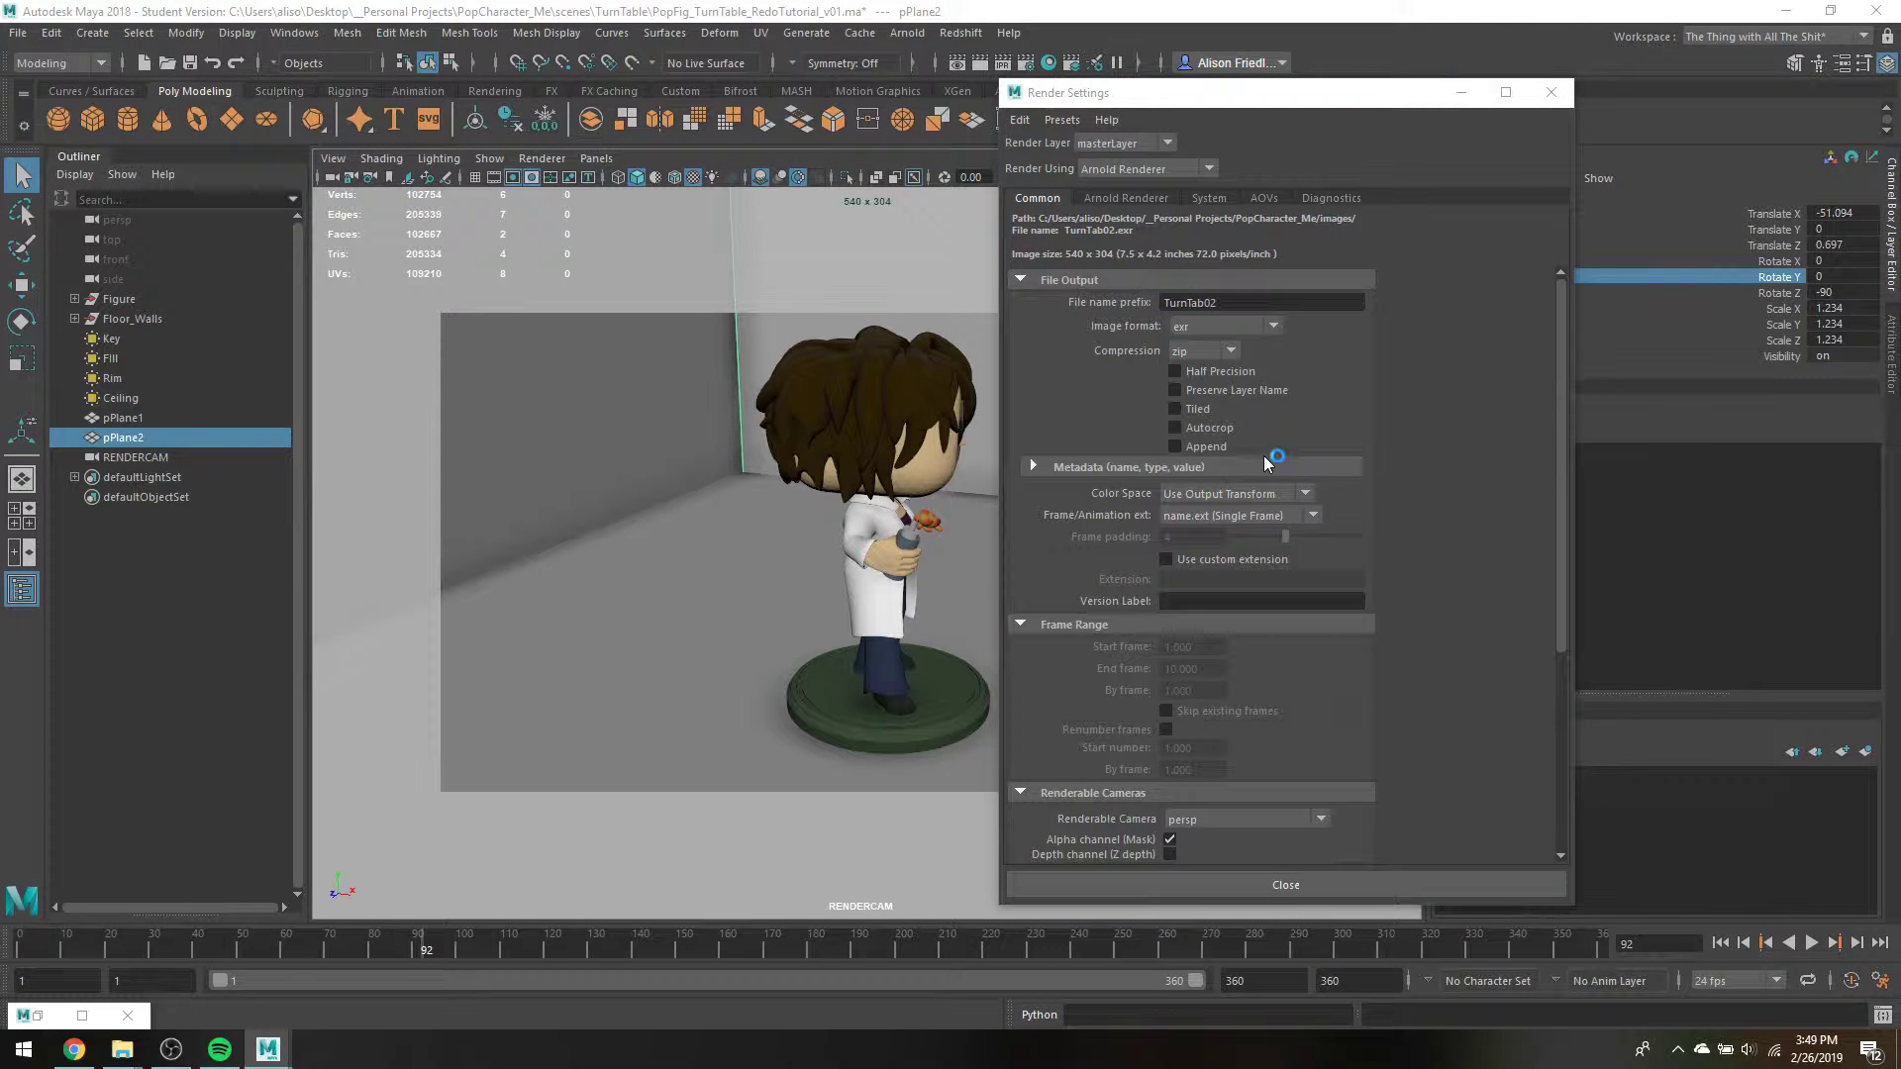
Step: Set the render output's image format to tif and its bit format to int16
left_click(1270, 326)
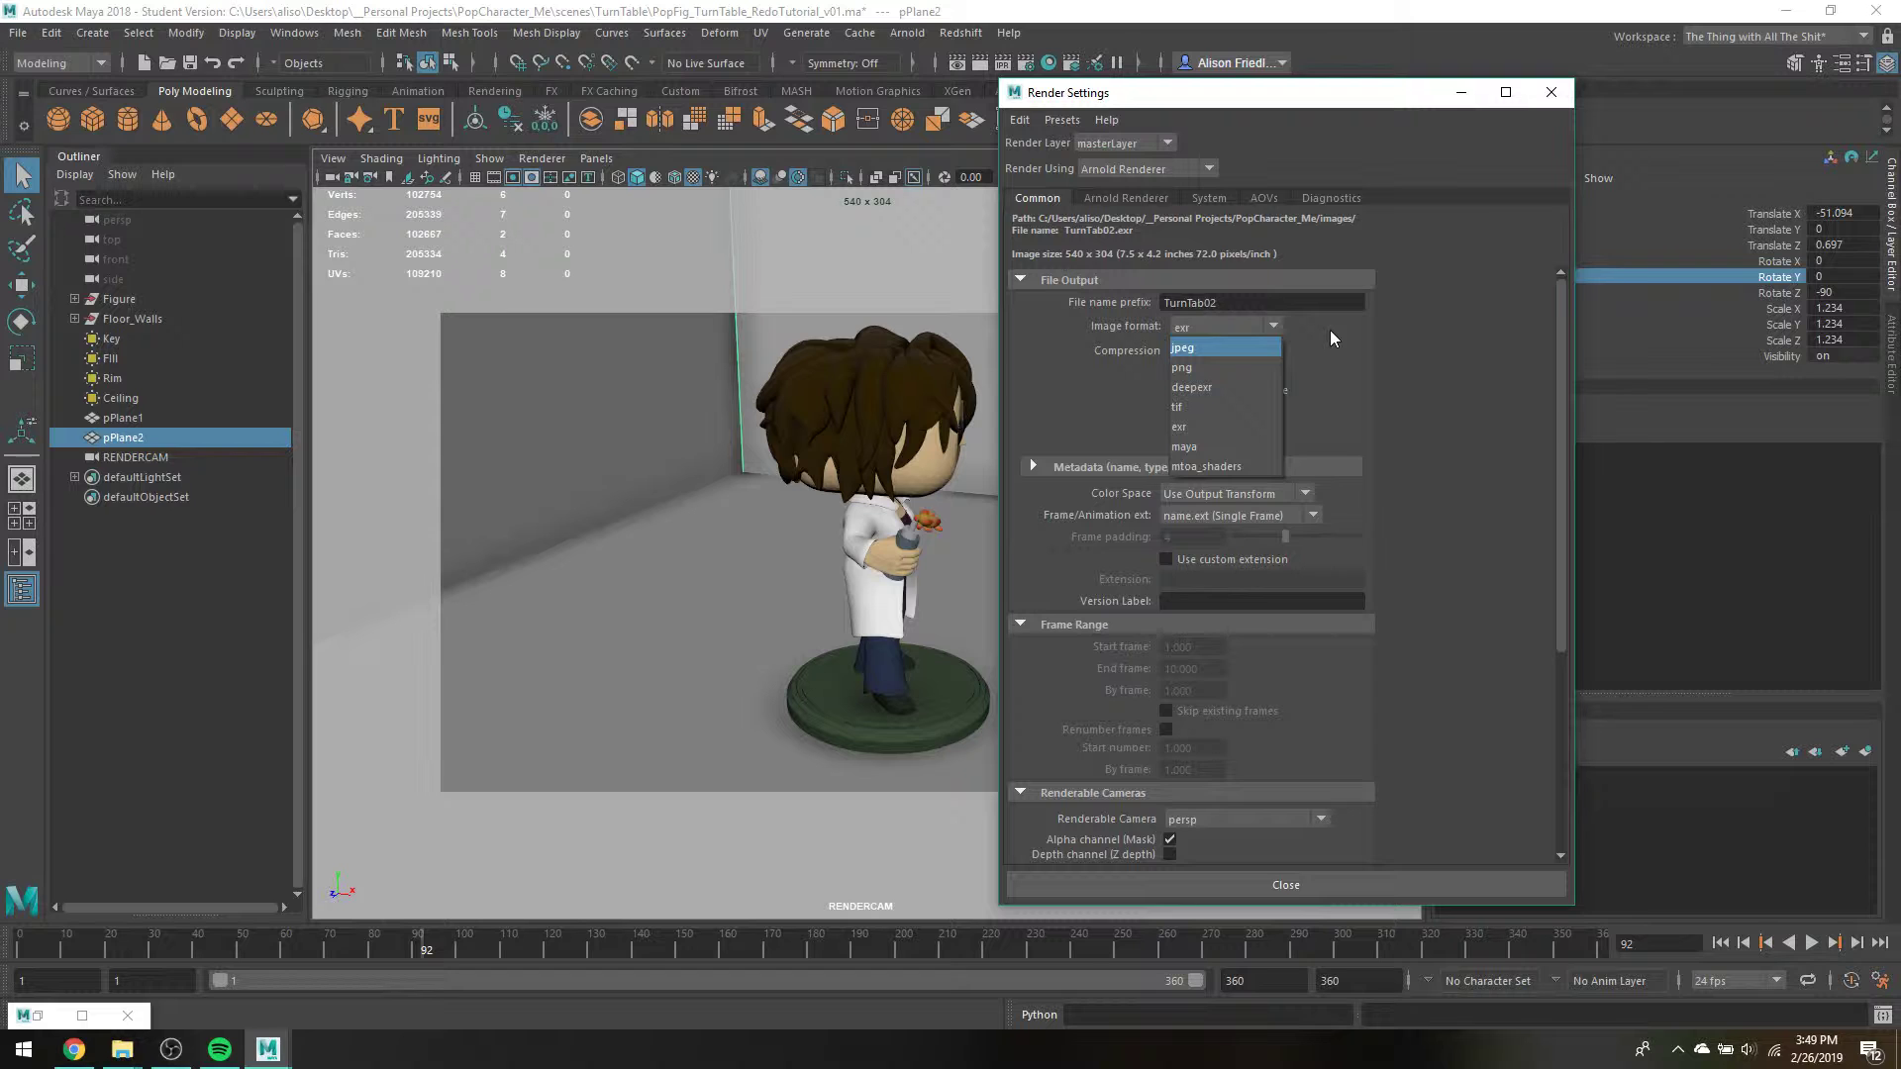
left_click(1184, 407)
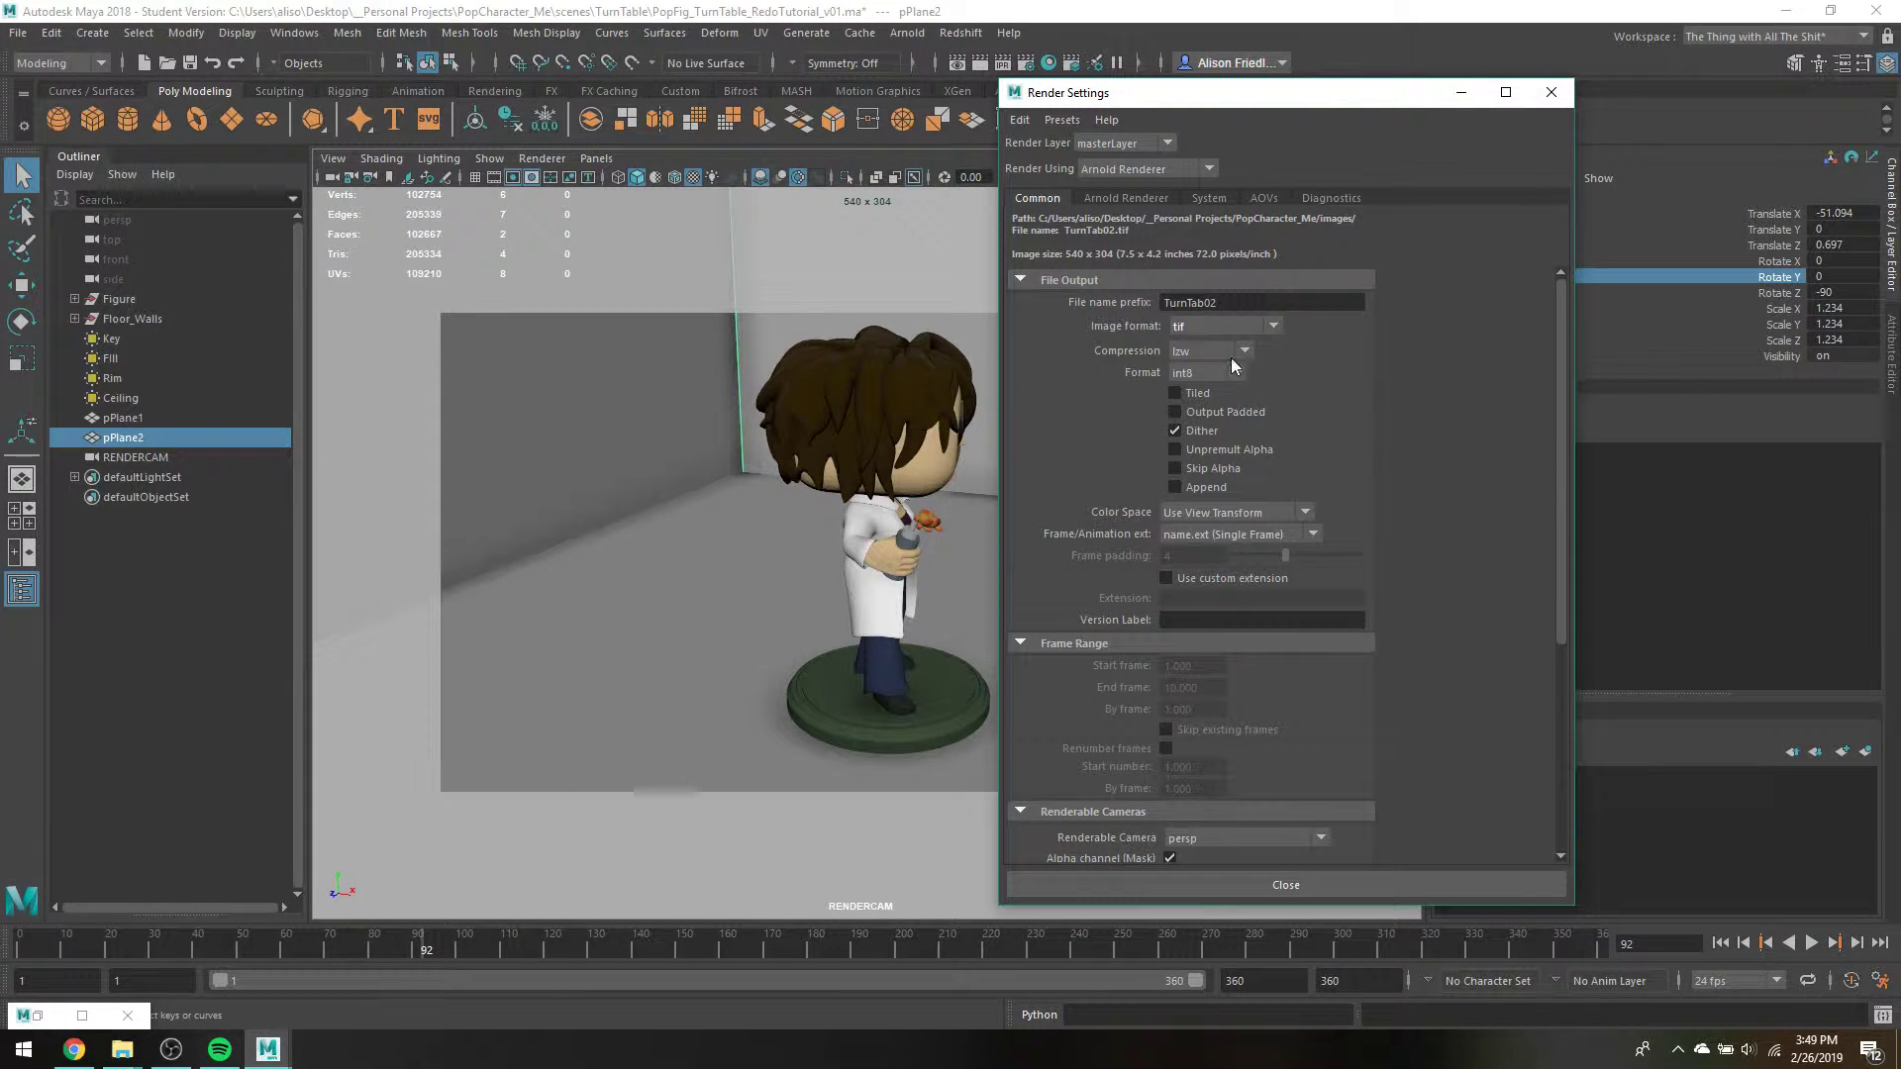
left_click(1219, 370)
left_click(1210, 412)
left_click(1202, 375)
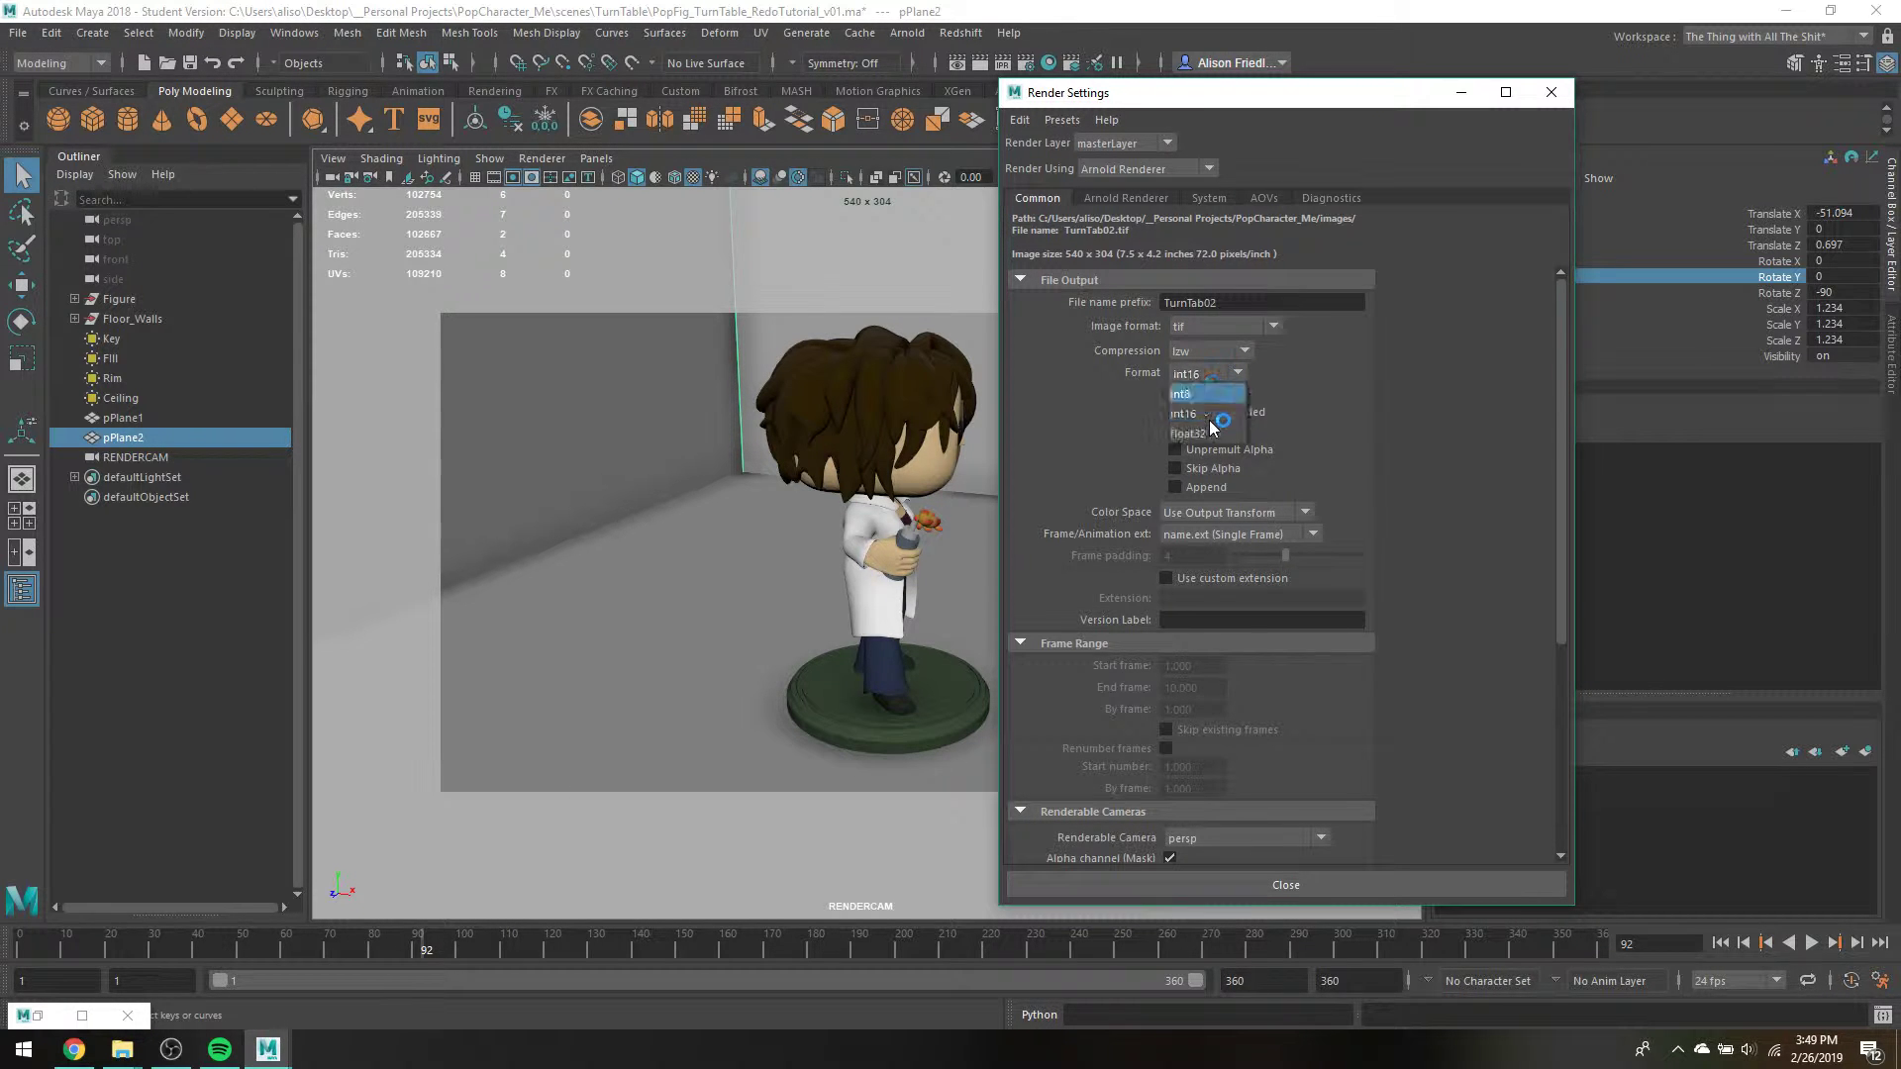
left_click(1451, 344)
left_click(1233, 375)
left_click(1220, 378)
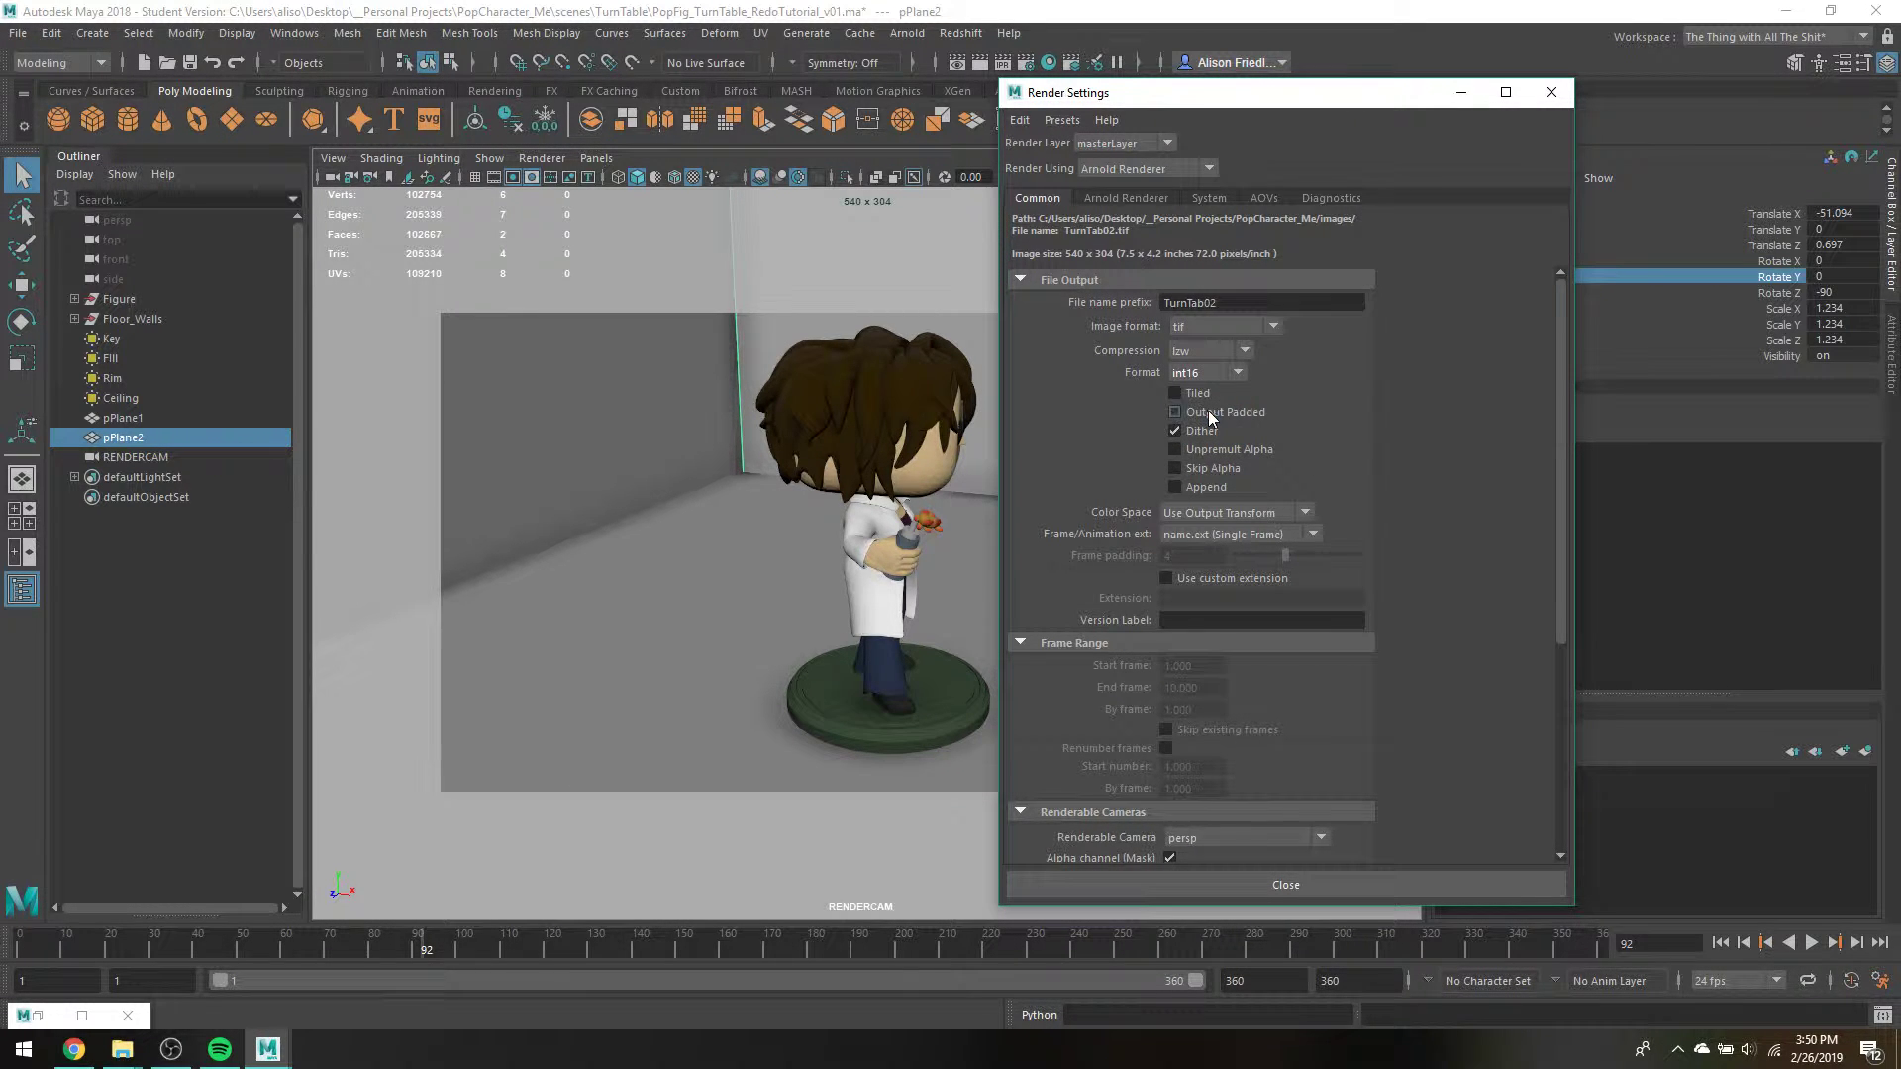
Step: Choose Use Output Transform as the color space for the tif output
scroll(1338, 492, "down", 1)
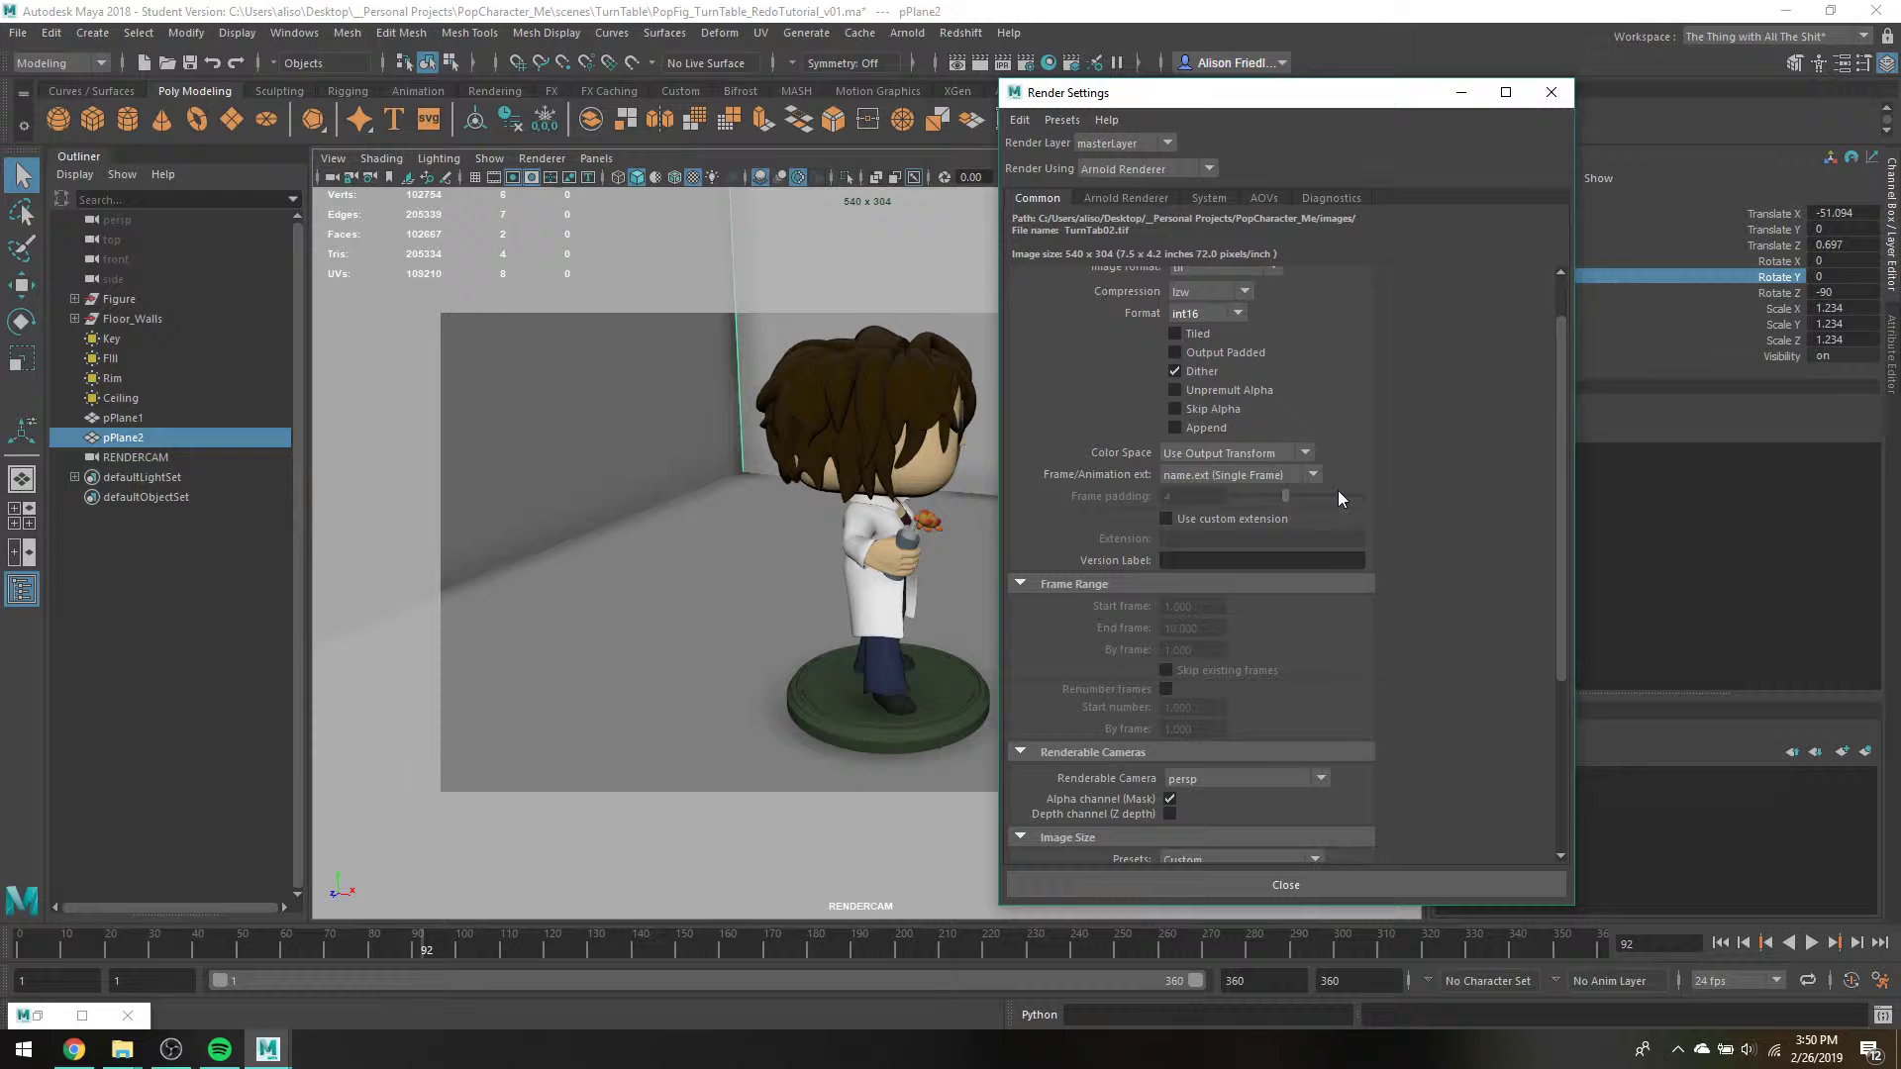
left_click(1285, 449)
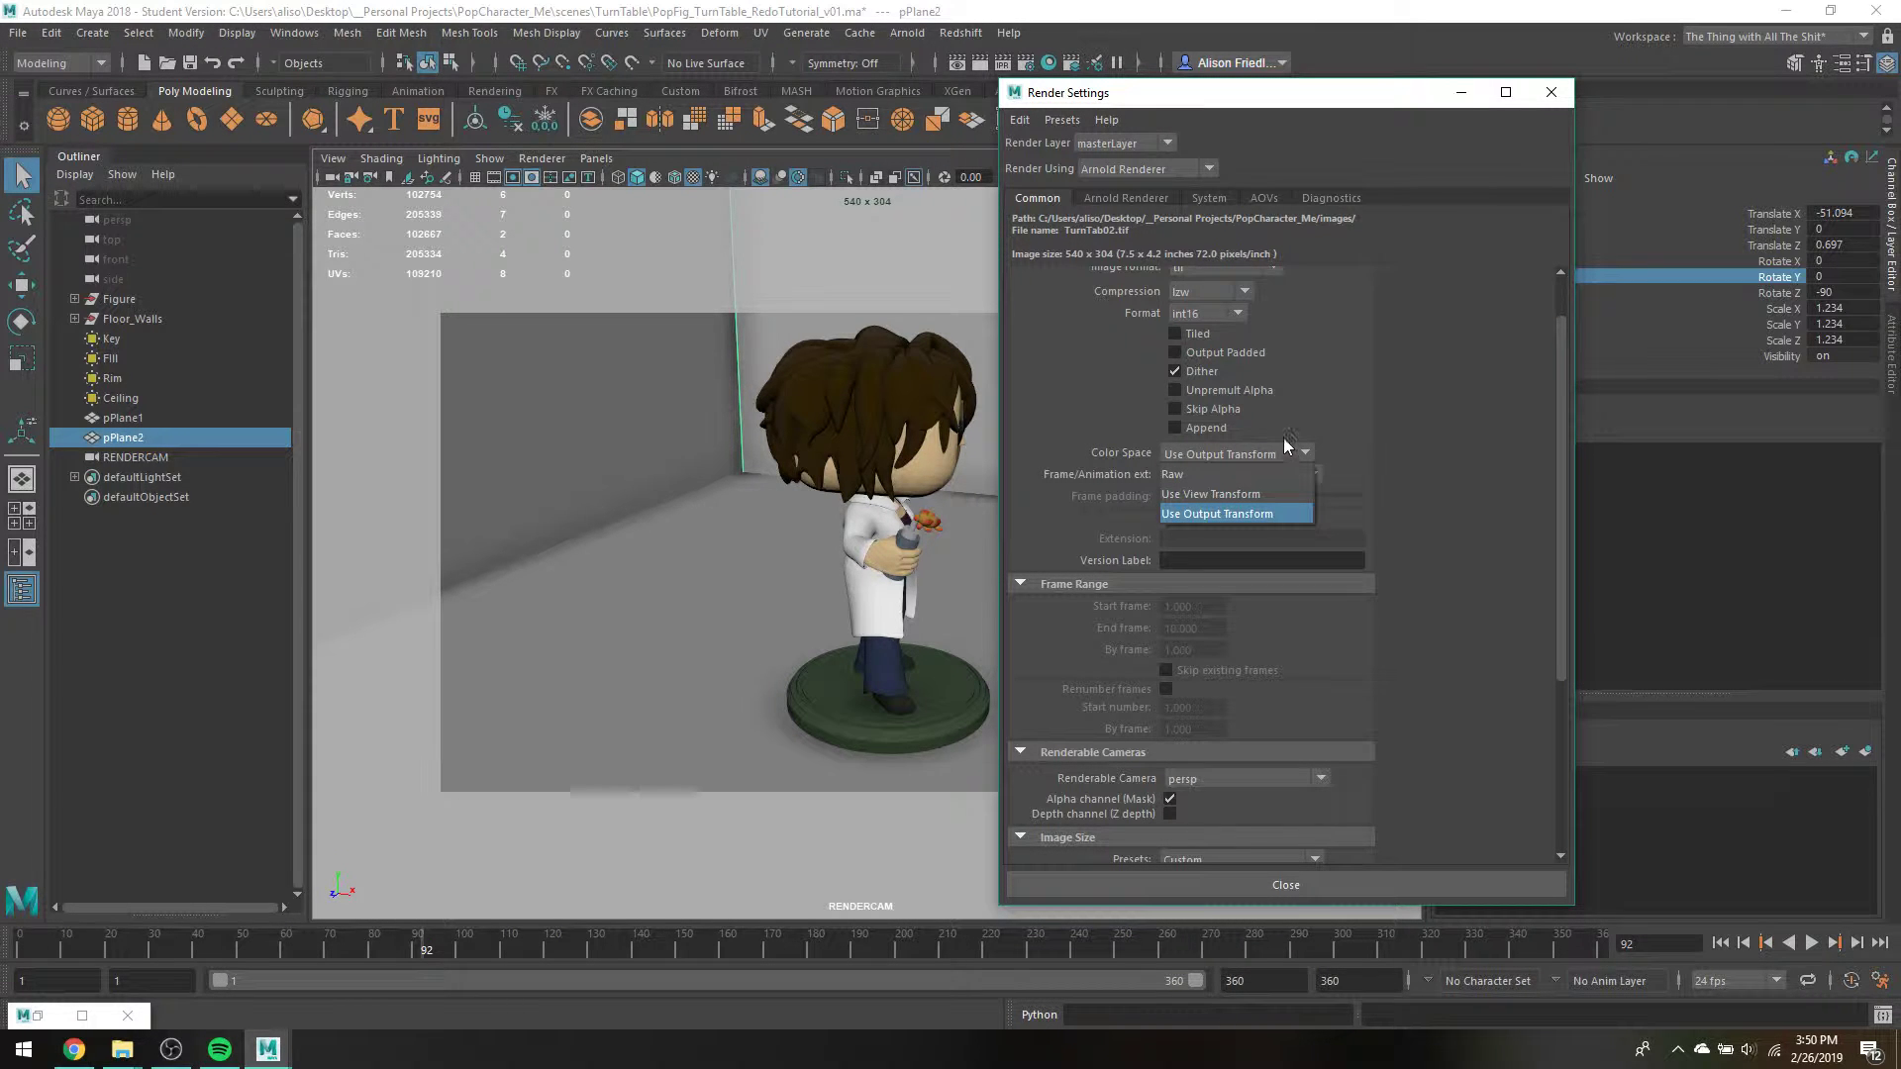
left_click(1229, 512)
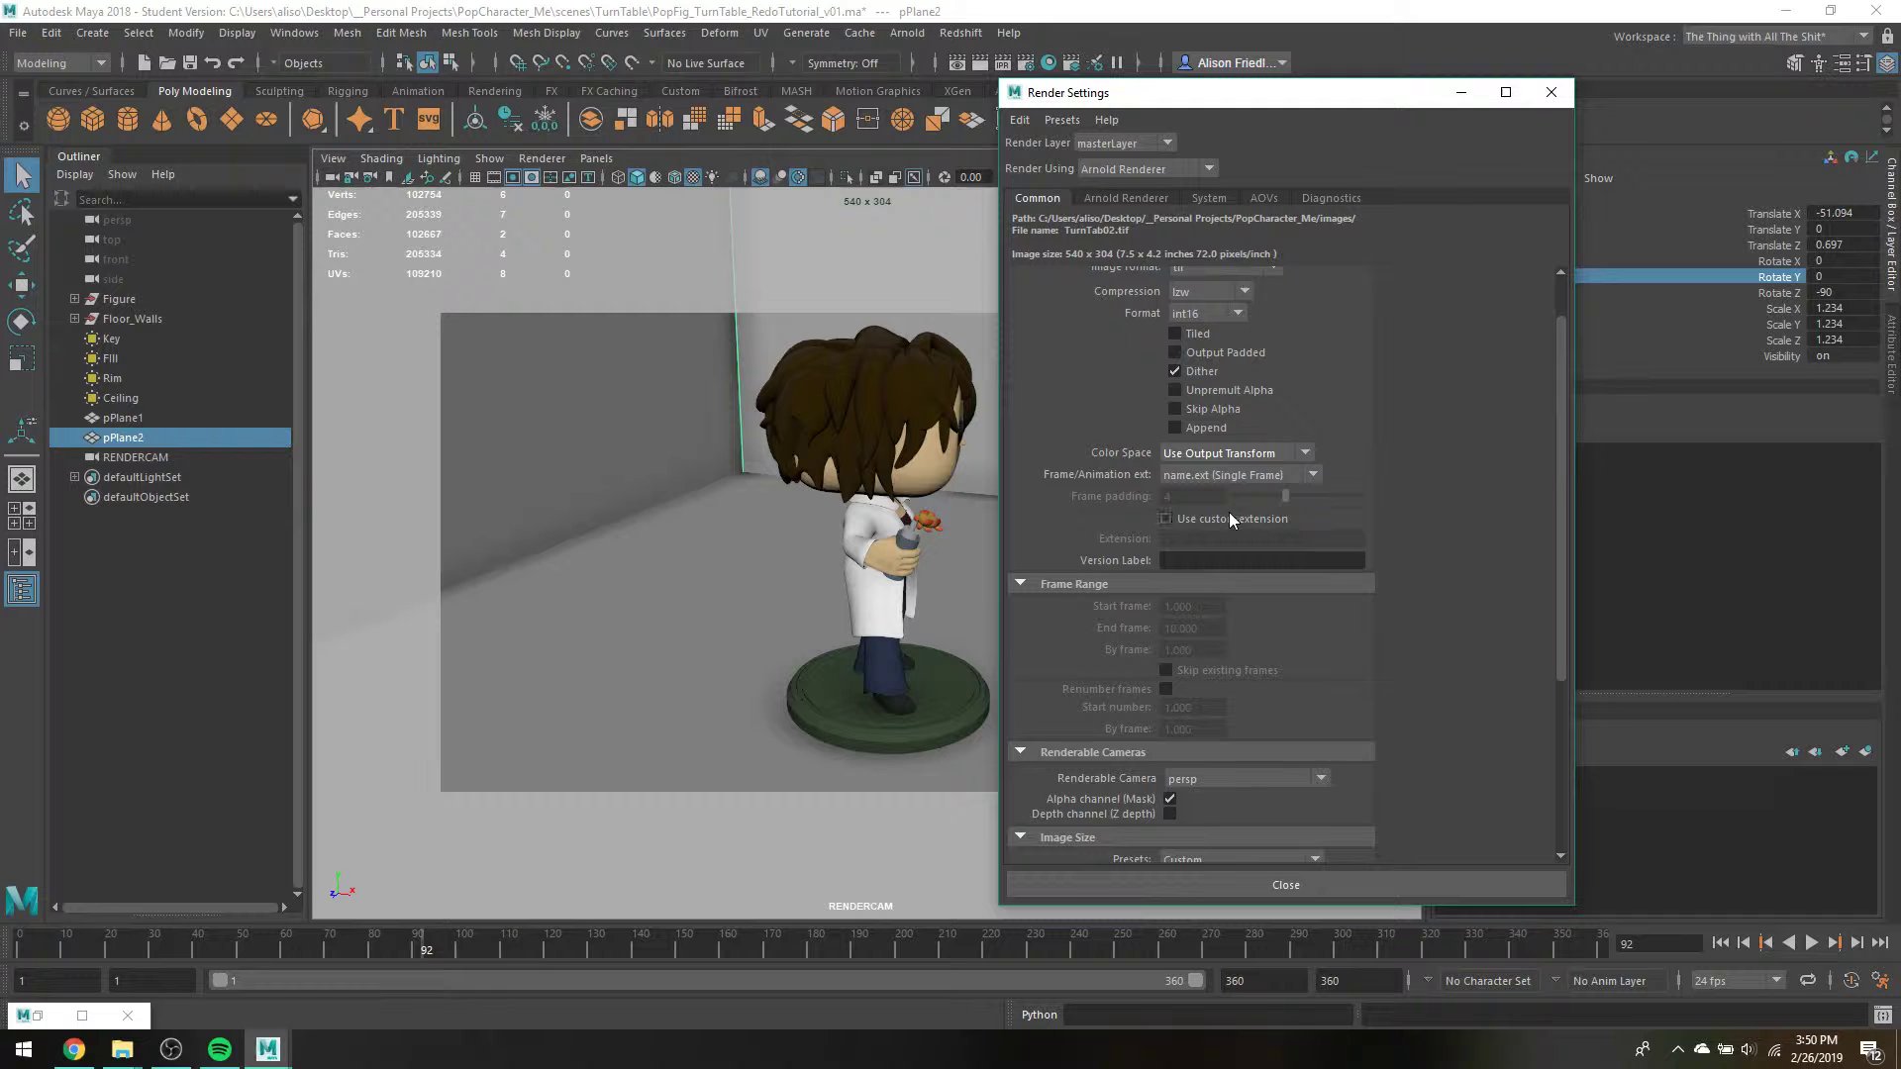
left_click(1196, 454)
left_click(1325, 371)
scroll(1261, 471, "up", 2)
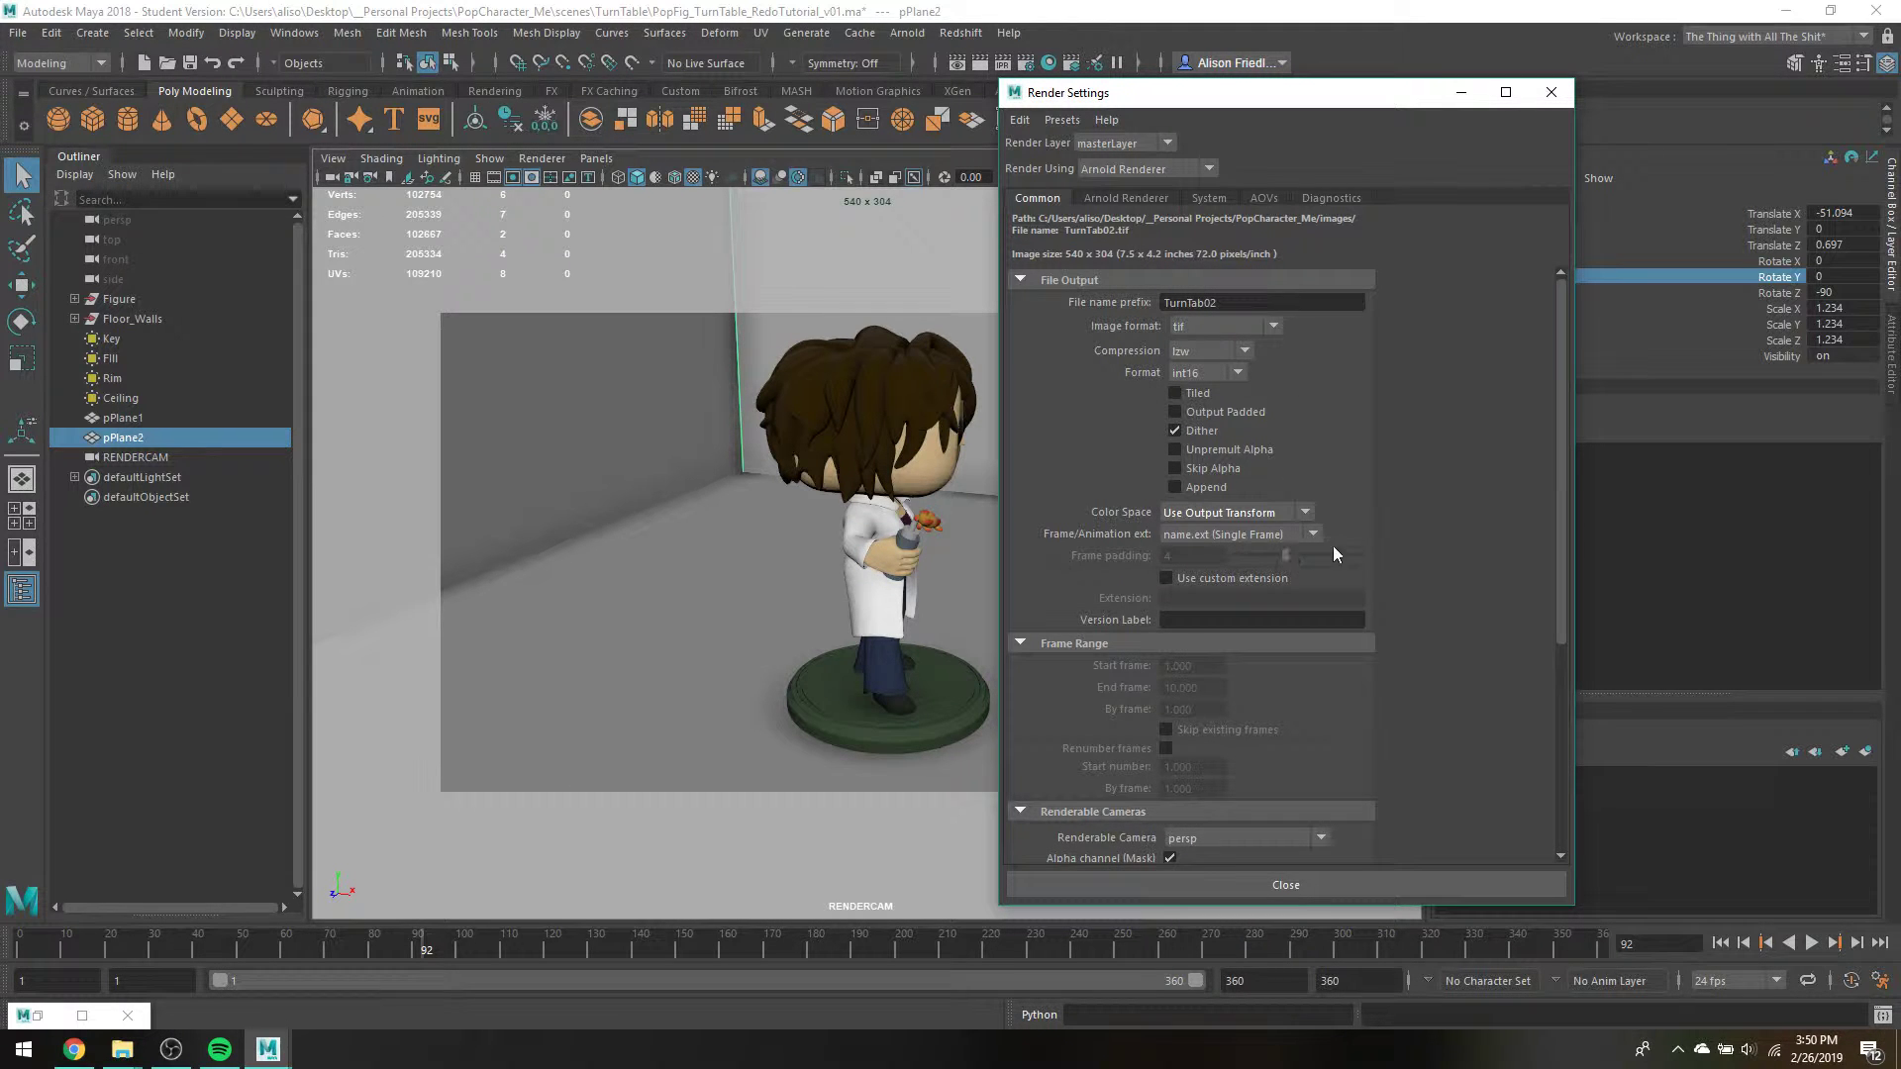
Step: Set the Frame/Animation ext naming to the numbered sequence pattern name_#.ext
scroll(1336, 515, "down", 3)
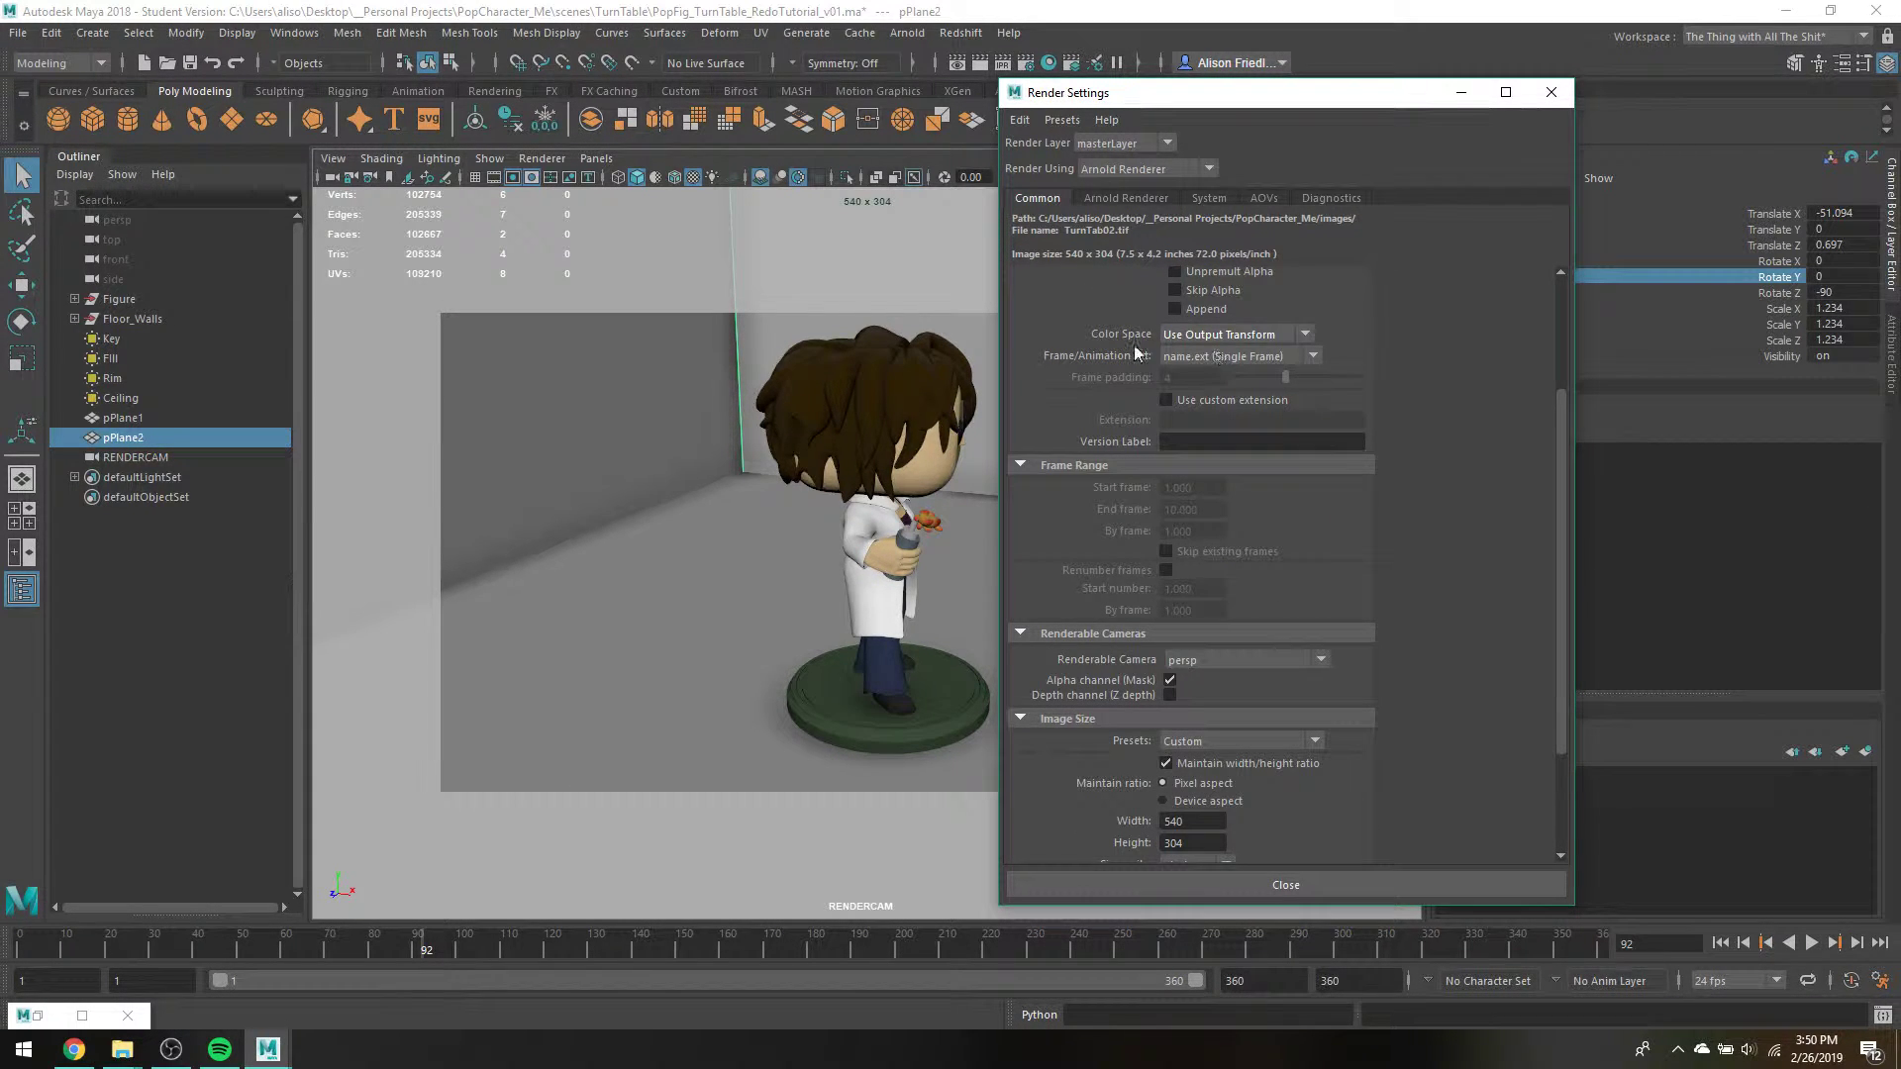
left_click(1311, 358)
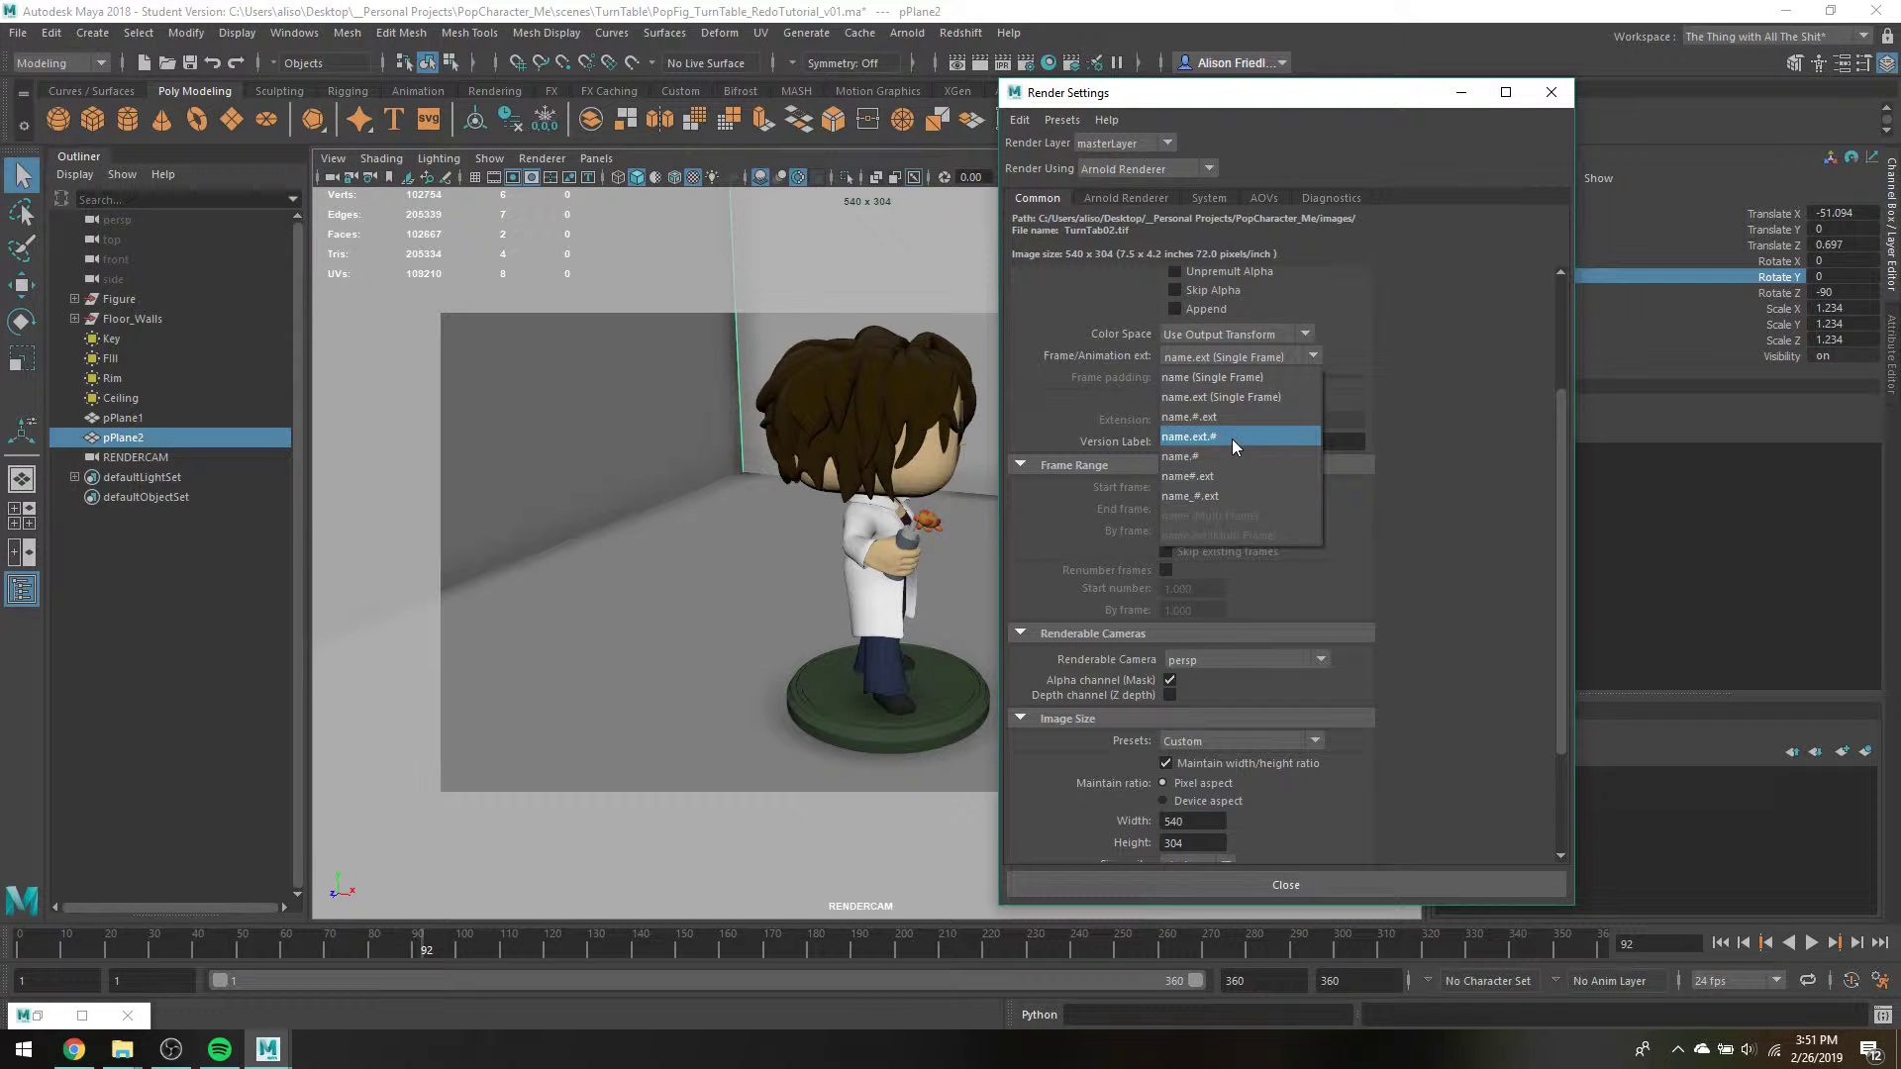
left_click(1202, 496)
scroll(1423, 362, "up", 3)
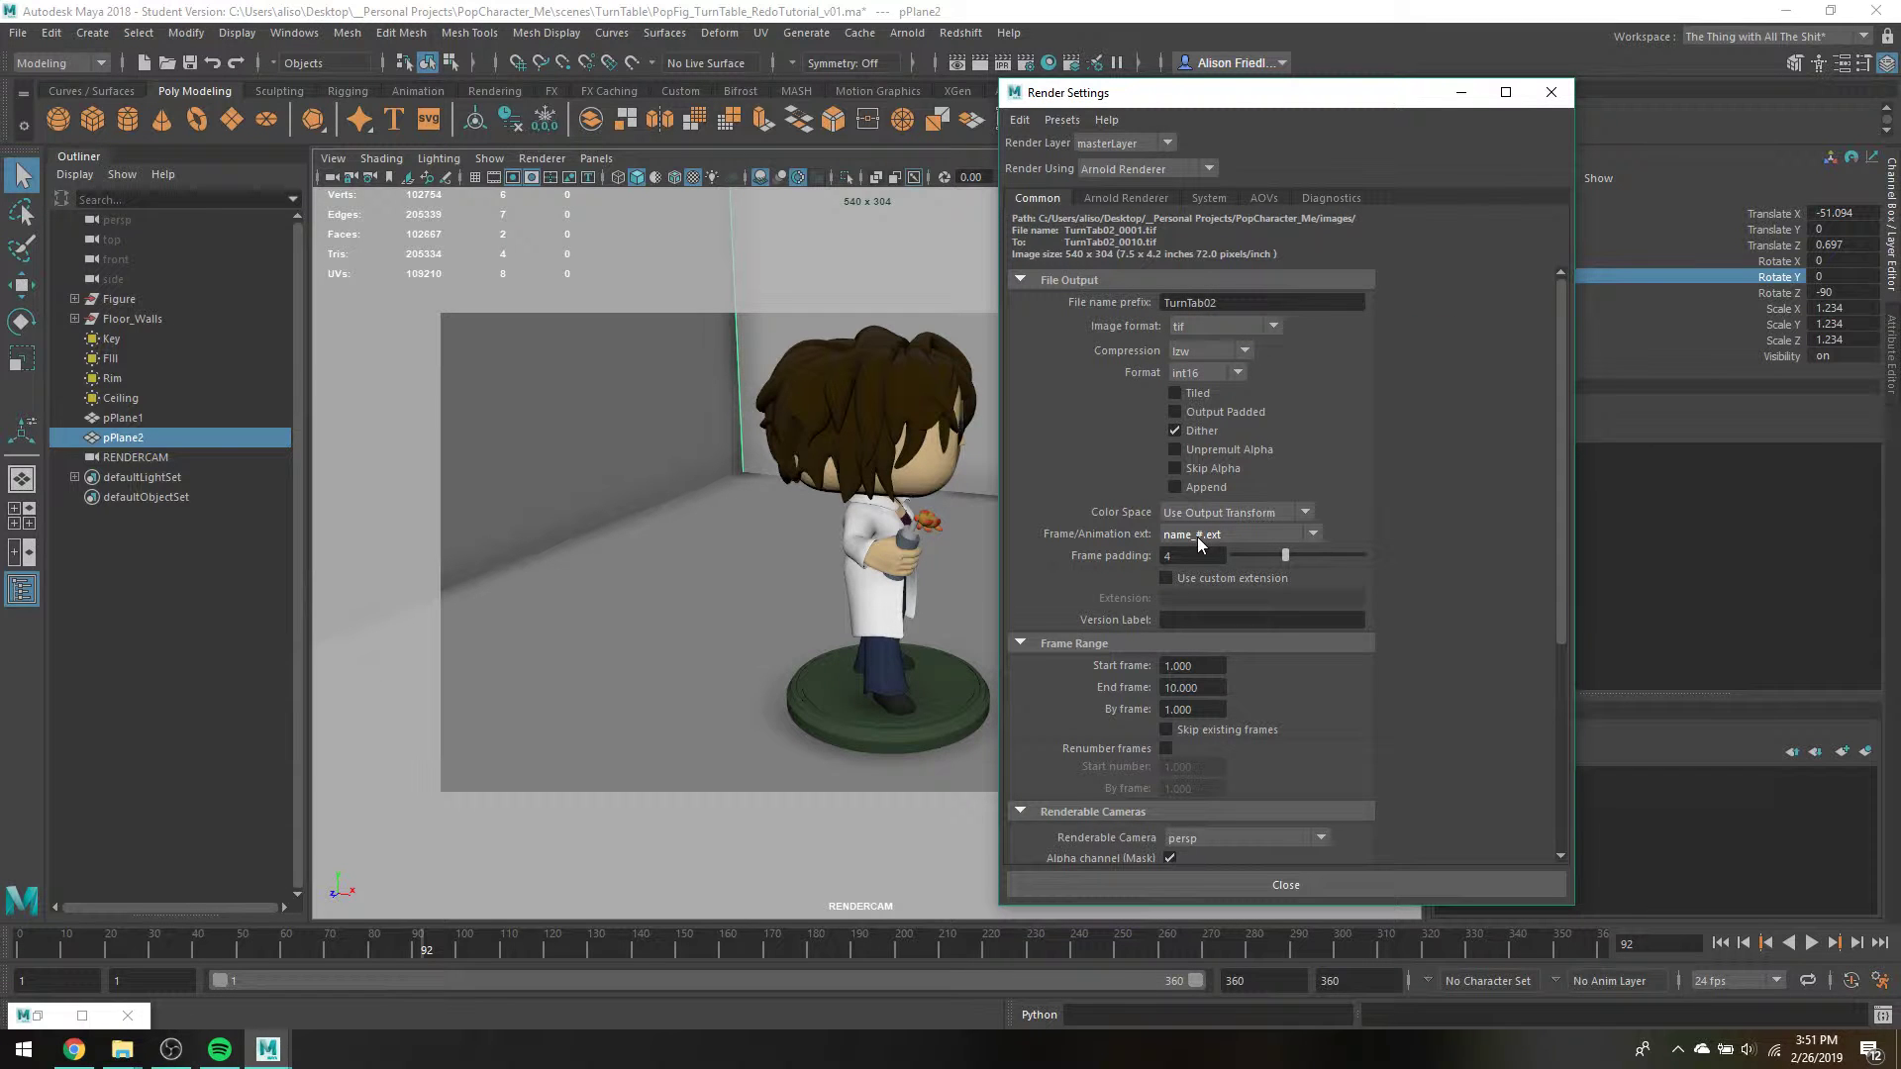
Step: Try name (Single Frame) for the Frame/Animation ext and return it to name_#.ext
left_click(1235, 532)
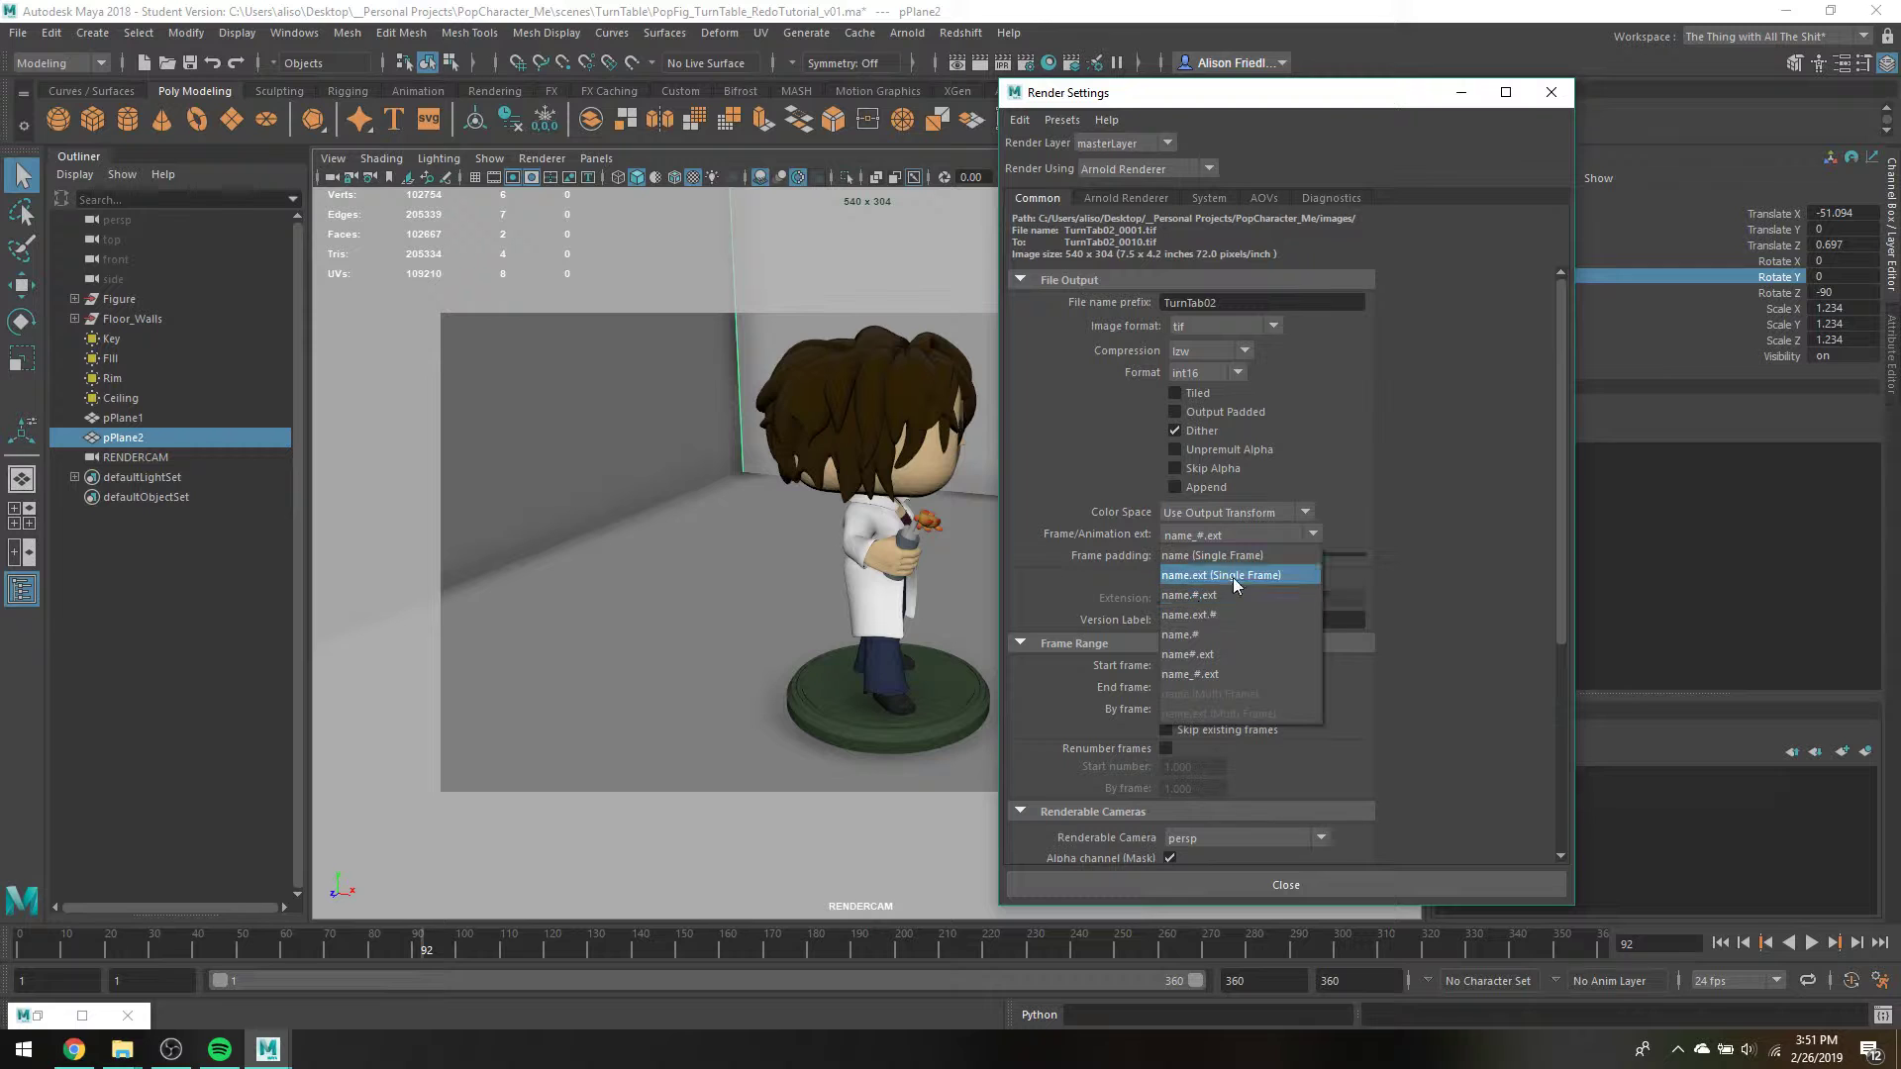
left_click(1409, 485)
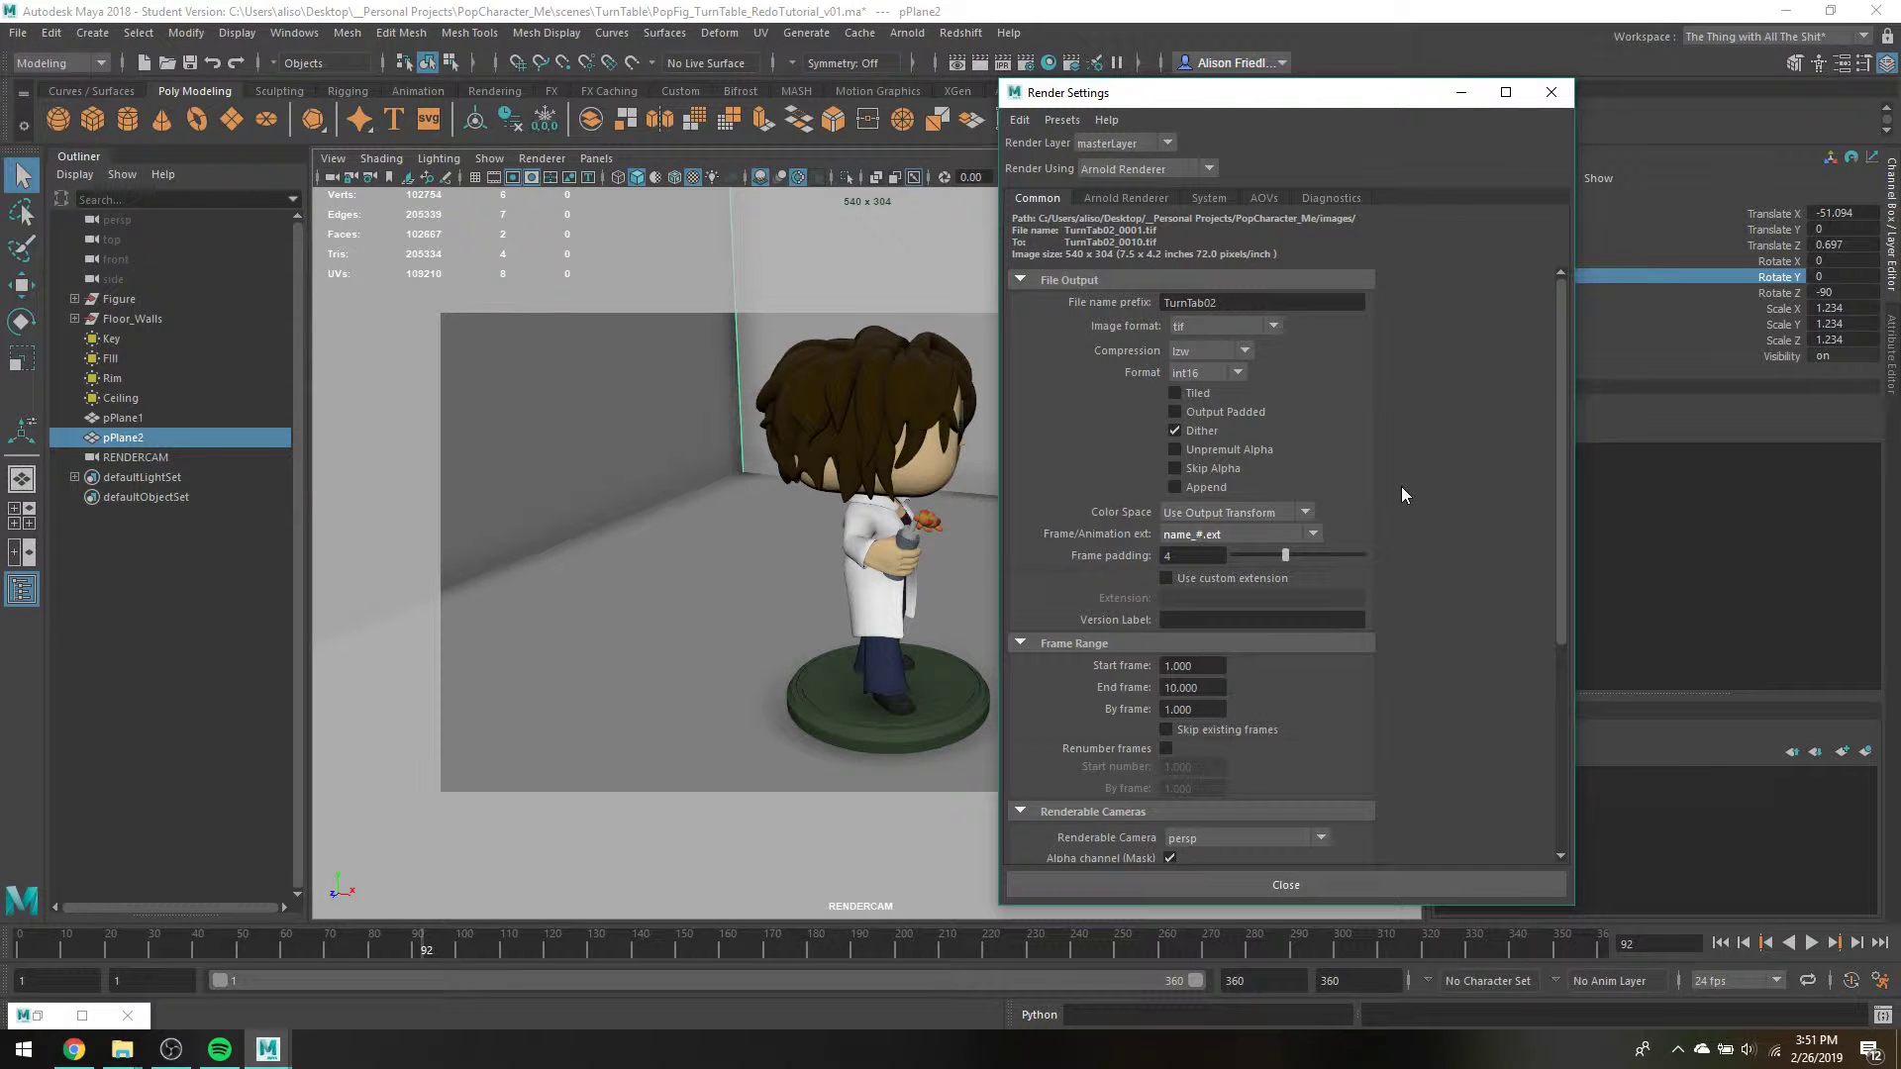
scroll(1400, 485, "down", 3)
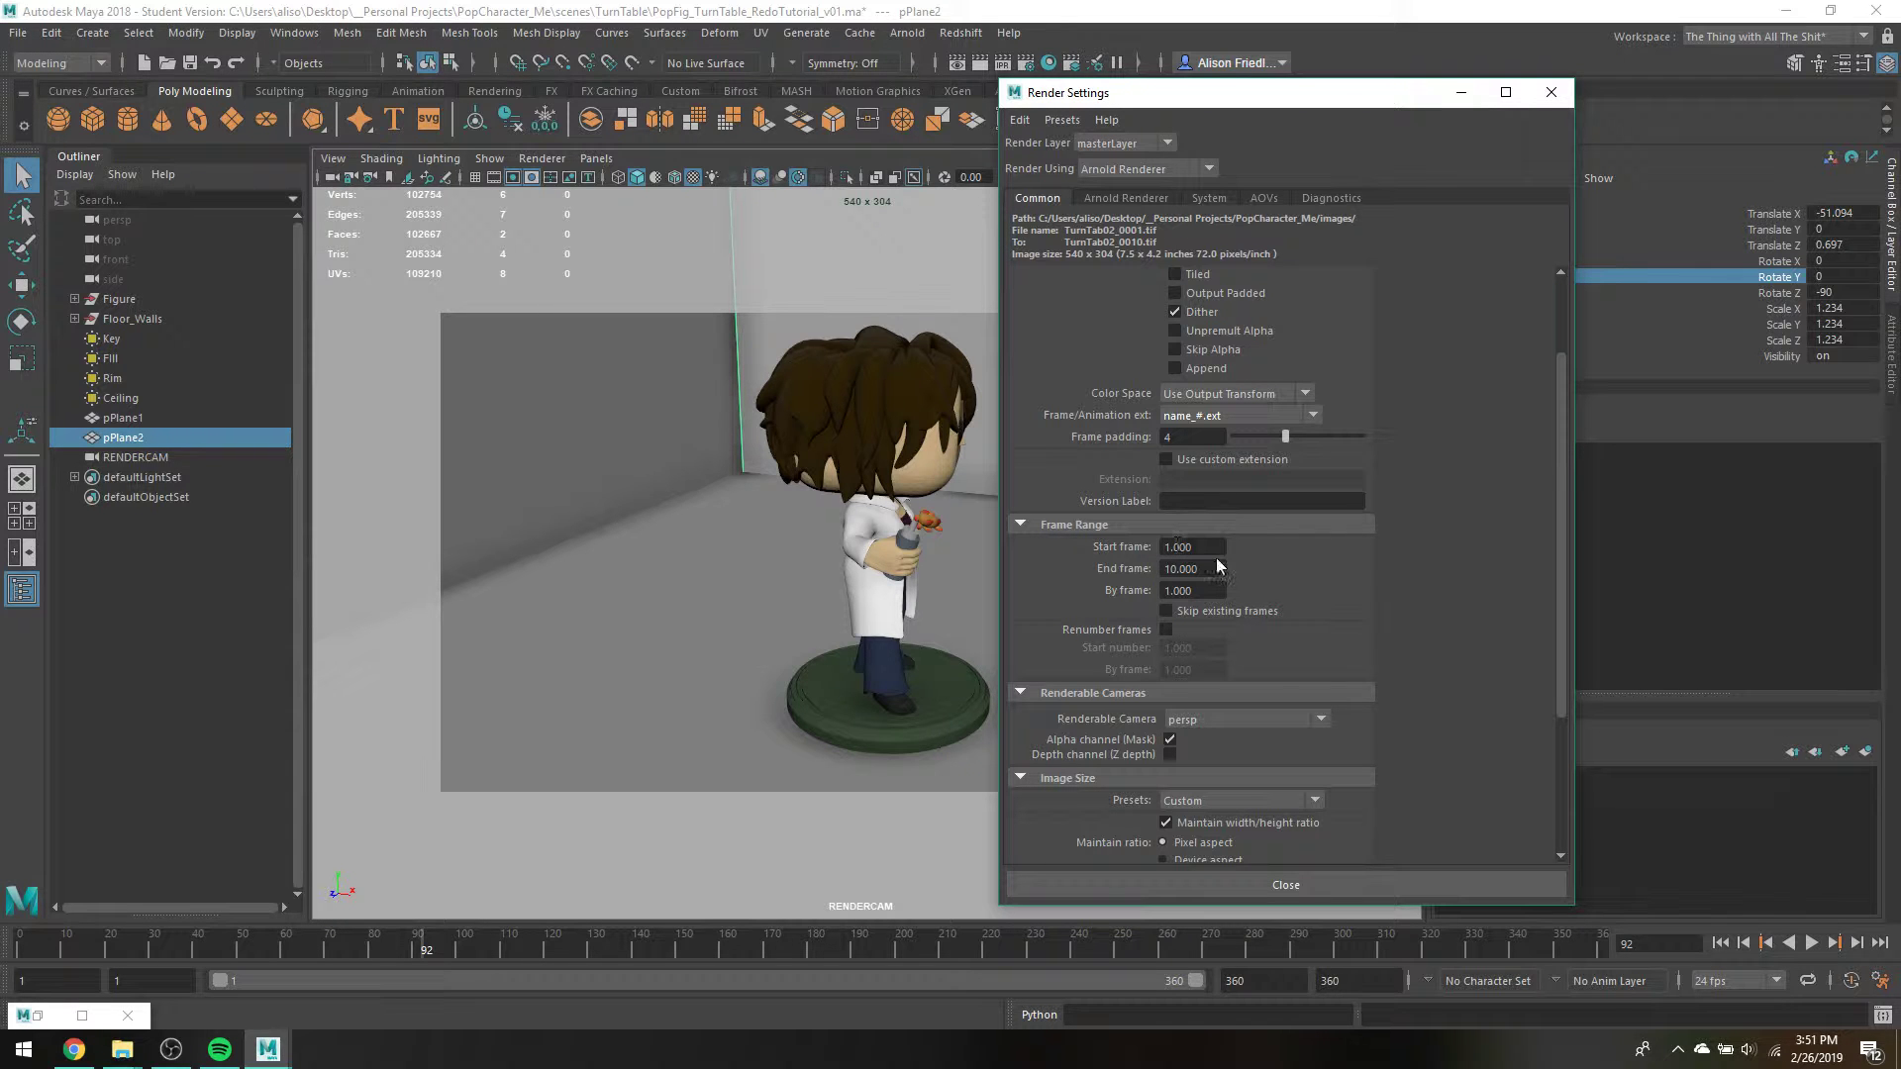
left_click(1221, 418)
left_click(1228, 440)
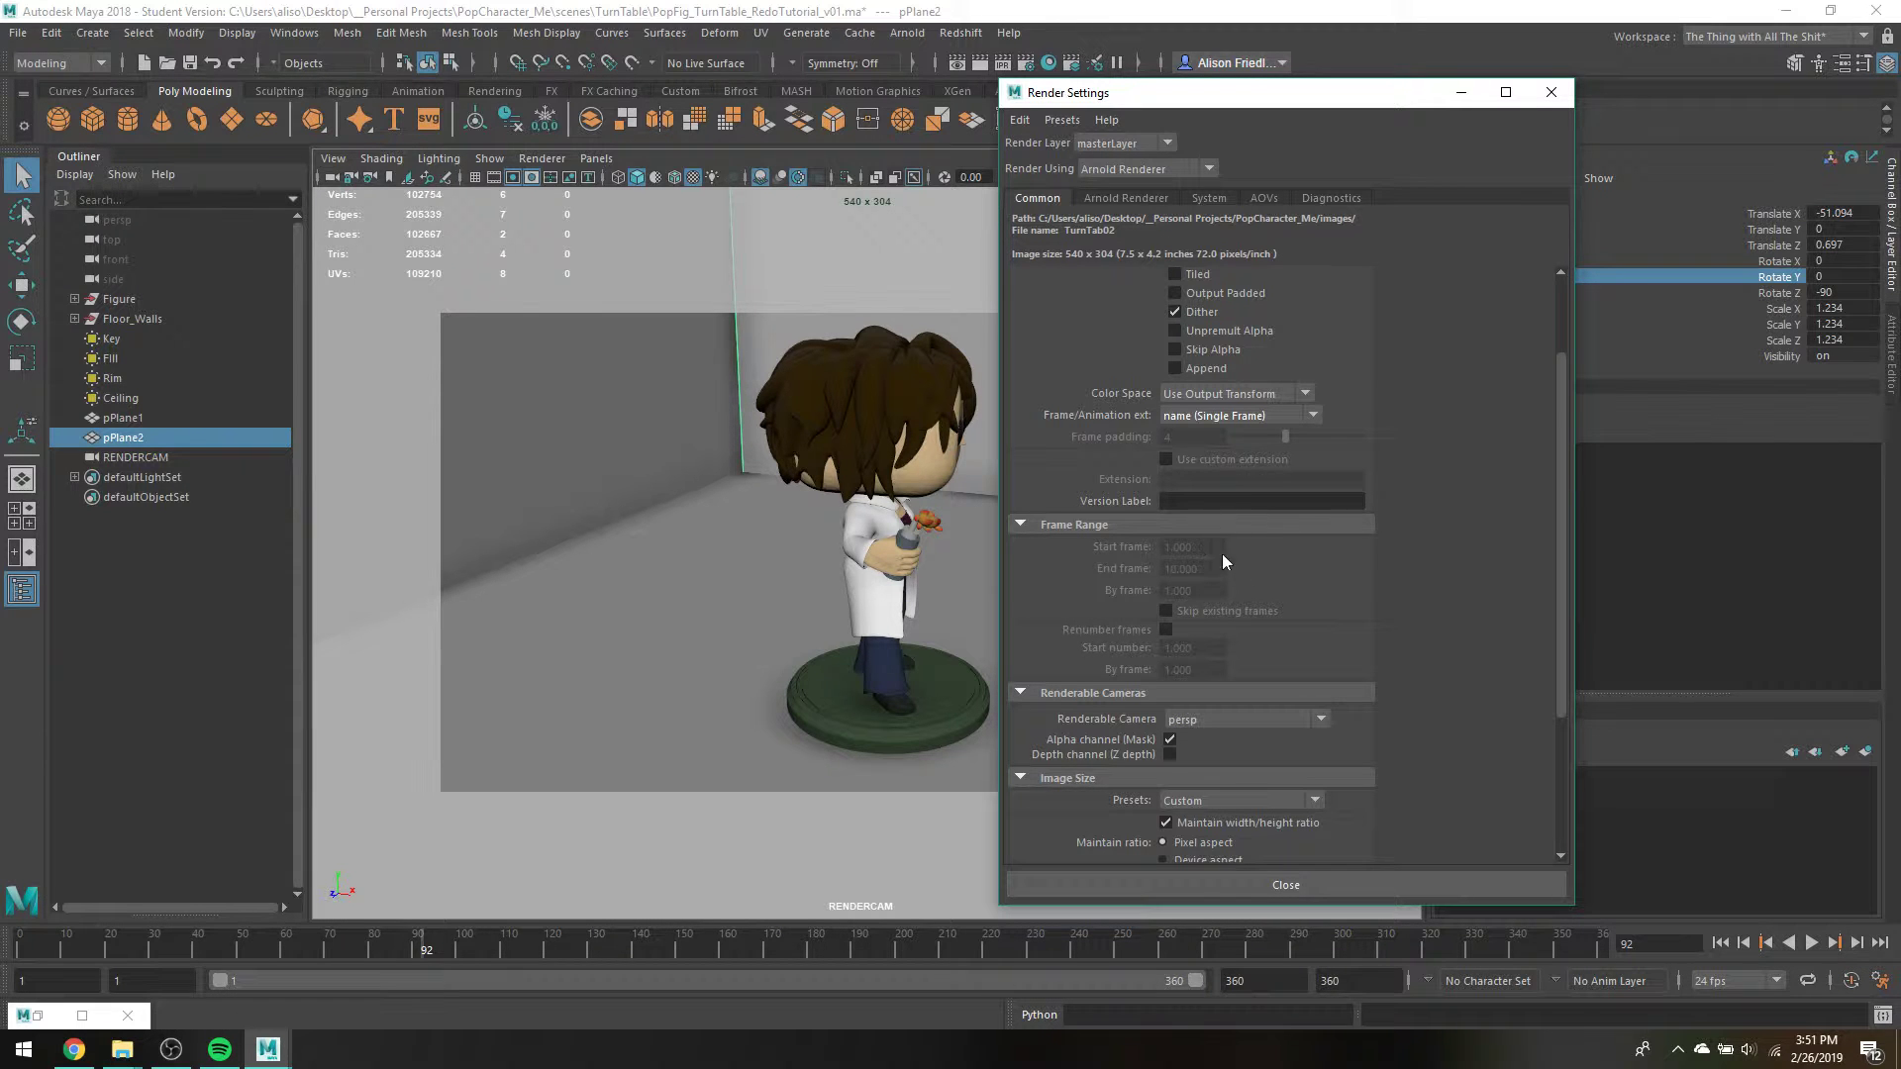
left_click(1218, 415)
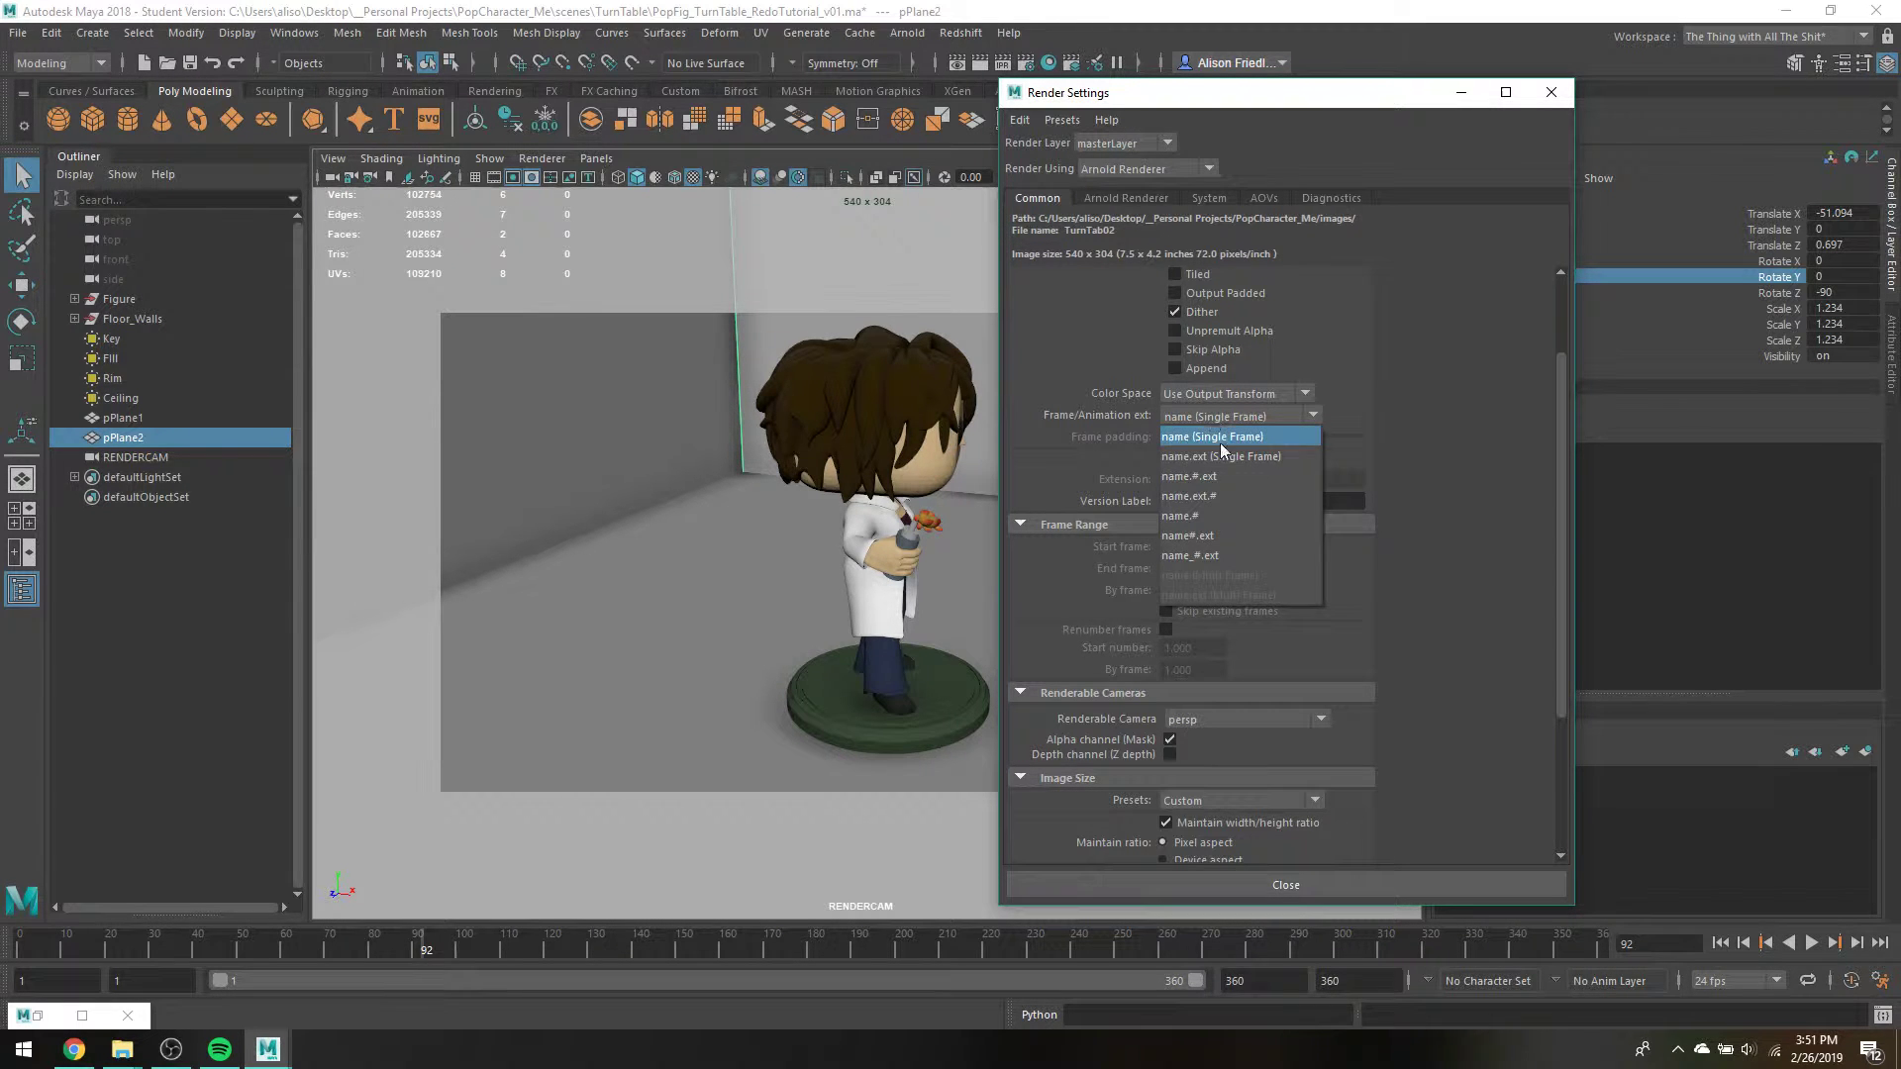
left_click(1210, 556)
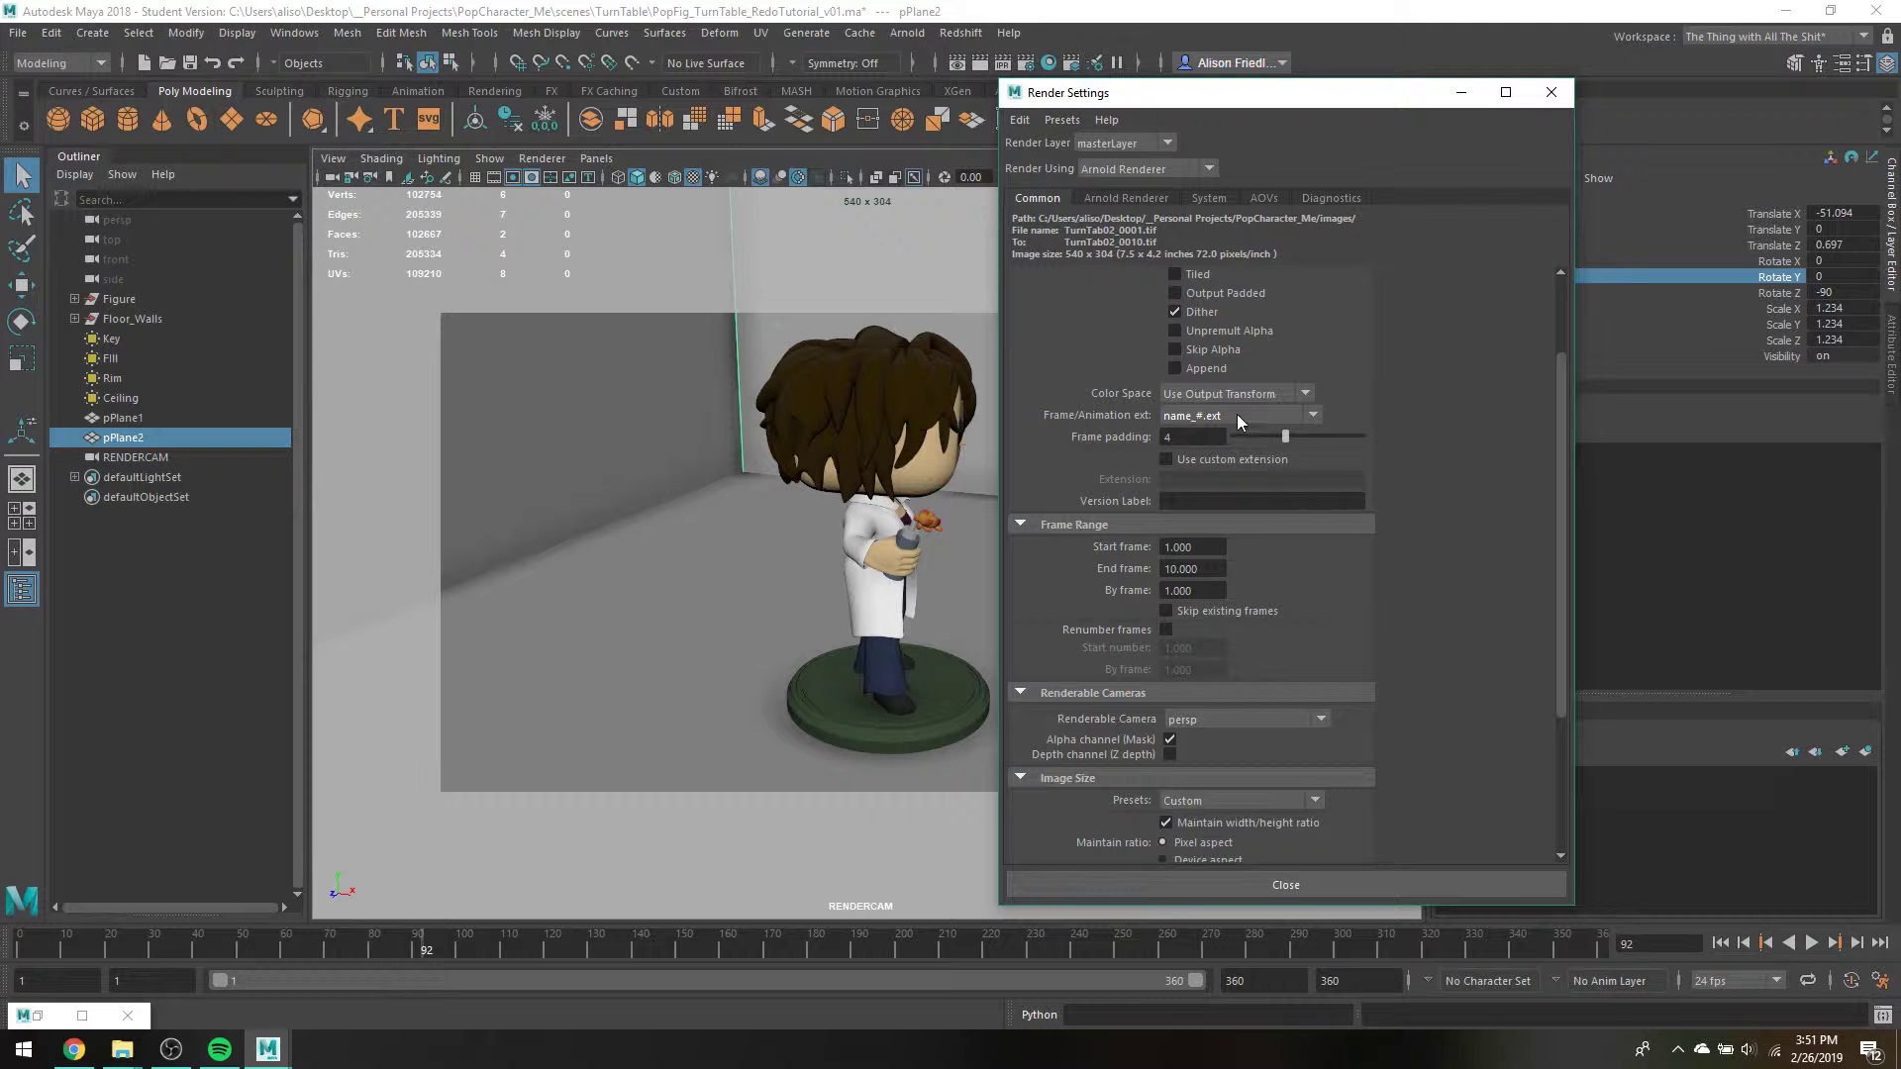
Step: Set the frame padding to 3 digits
left_click(1218, 437)
mouse_move(1288, 434)
left_mouse_down()
mouse_move(1256, 436)
mouse_move(1293, 431)
mouse_move(1277, 436)
left_mouse_up()
scroll(1262, 432, "down", 3)
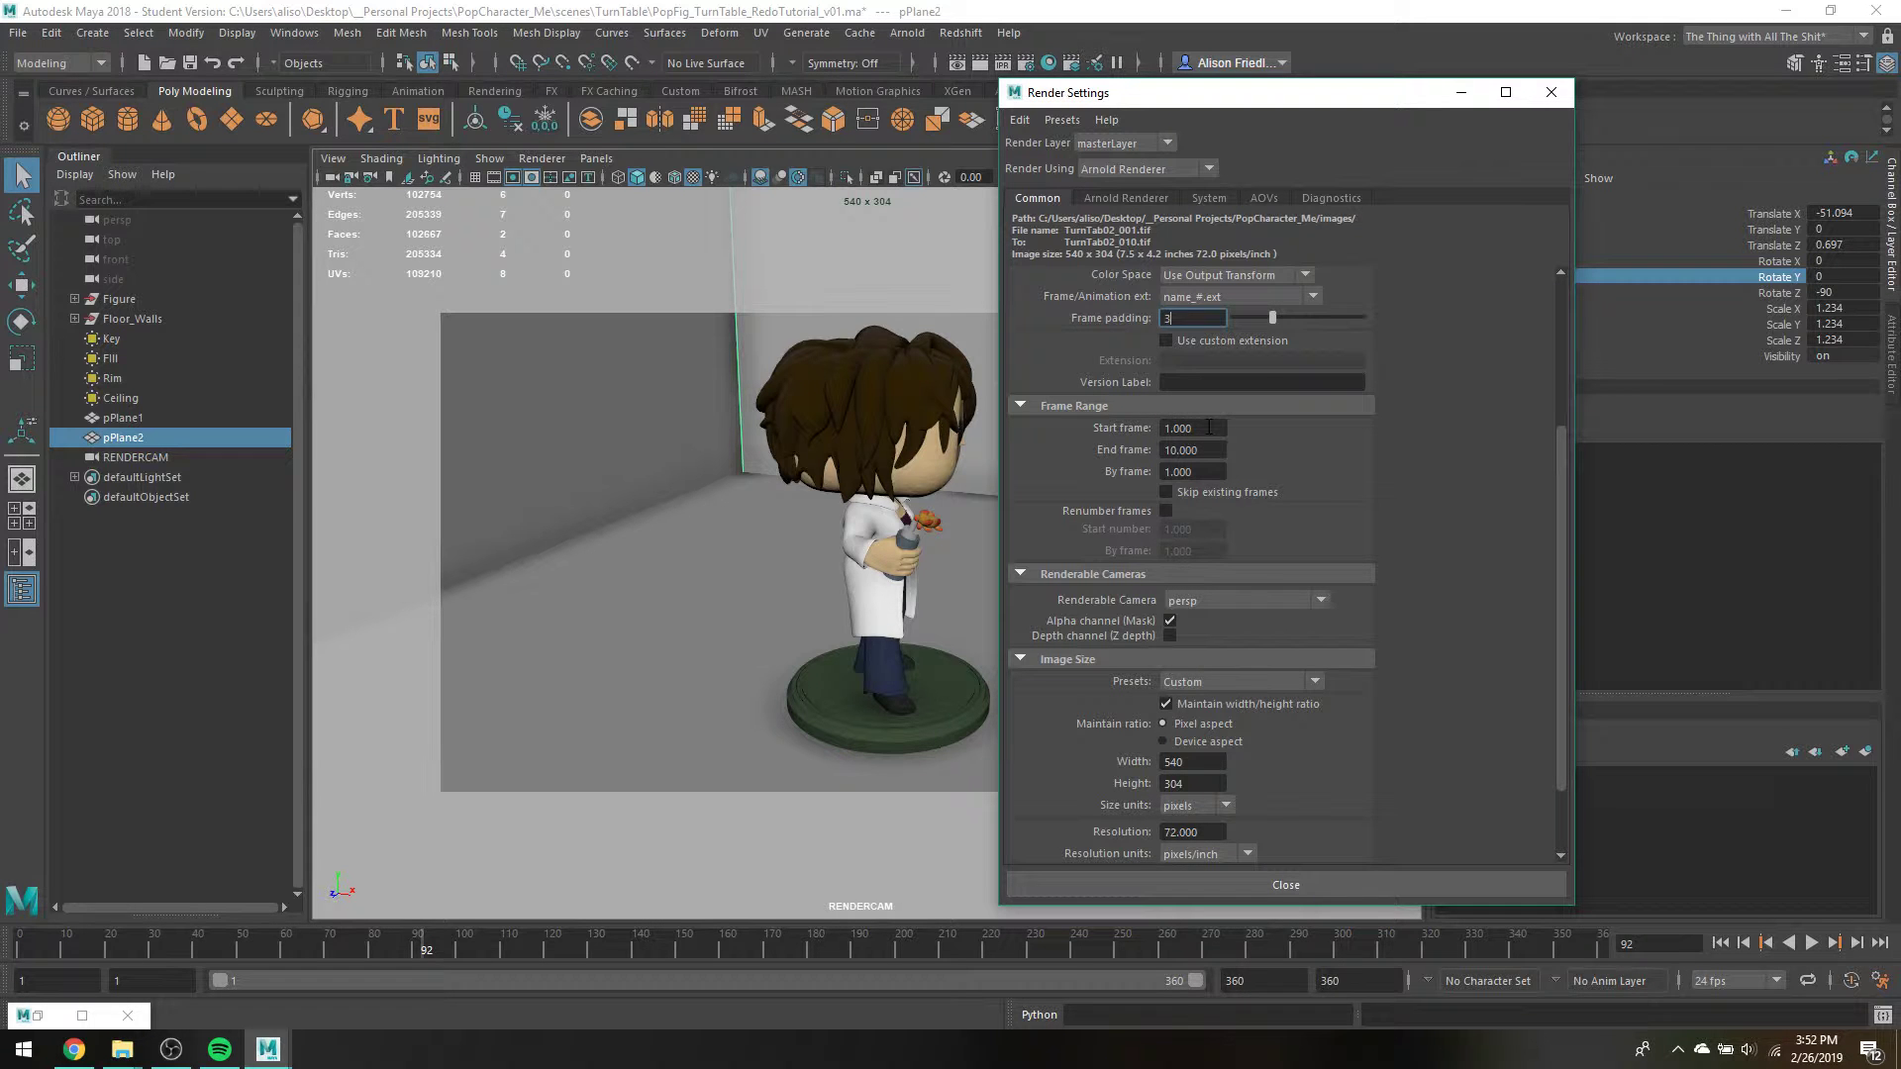
Step: Check the turntable animation's last frame on the timeline and set the render range's end frame to 360
left_click(1209, 427)
left_click(1195, 428)
key("Tab")
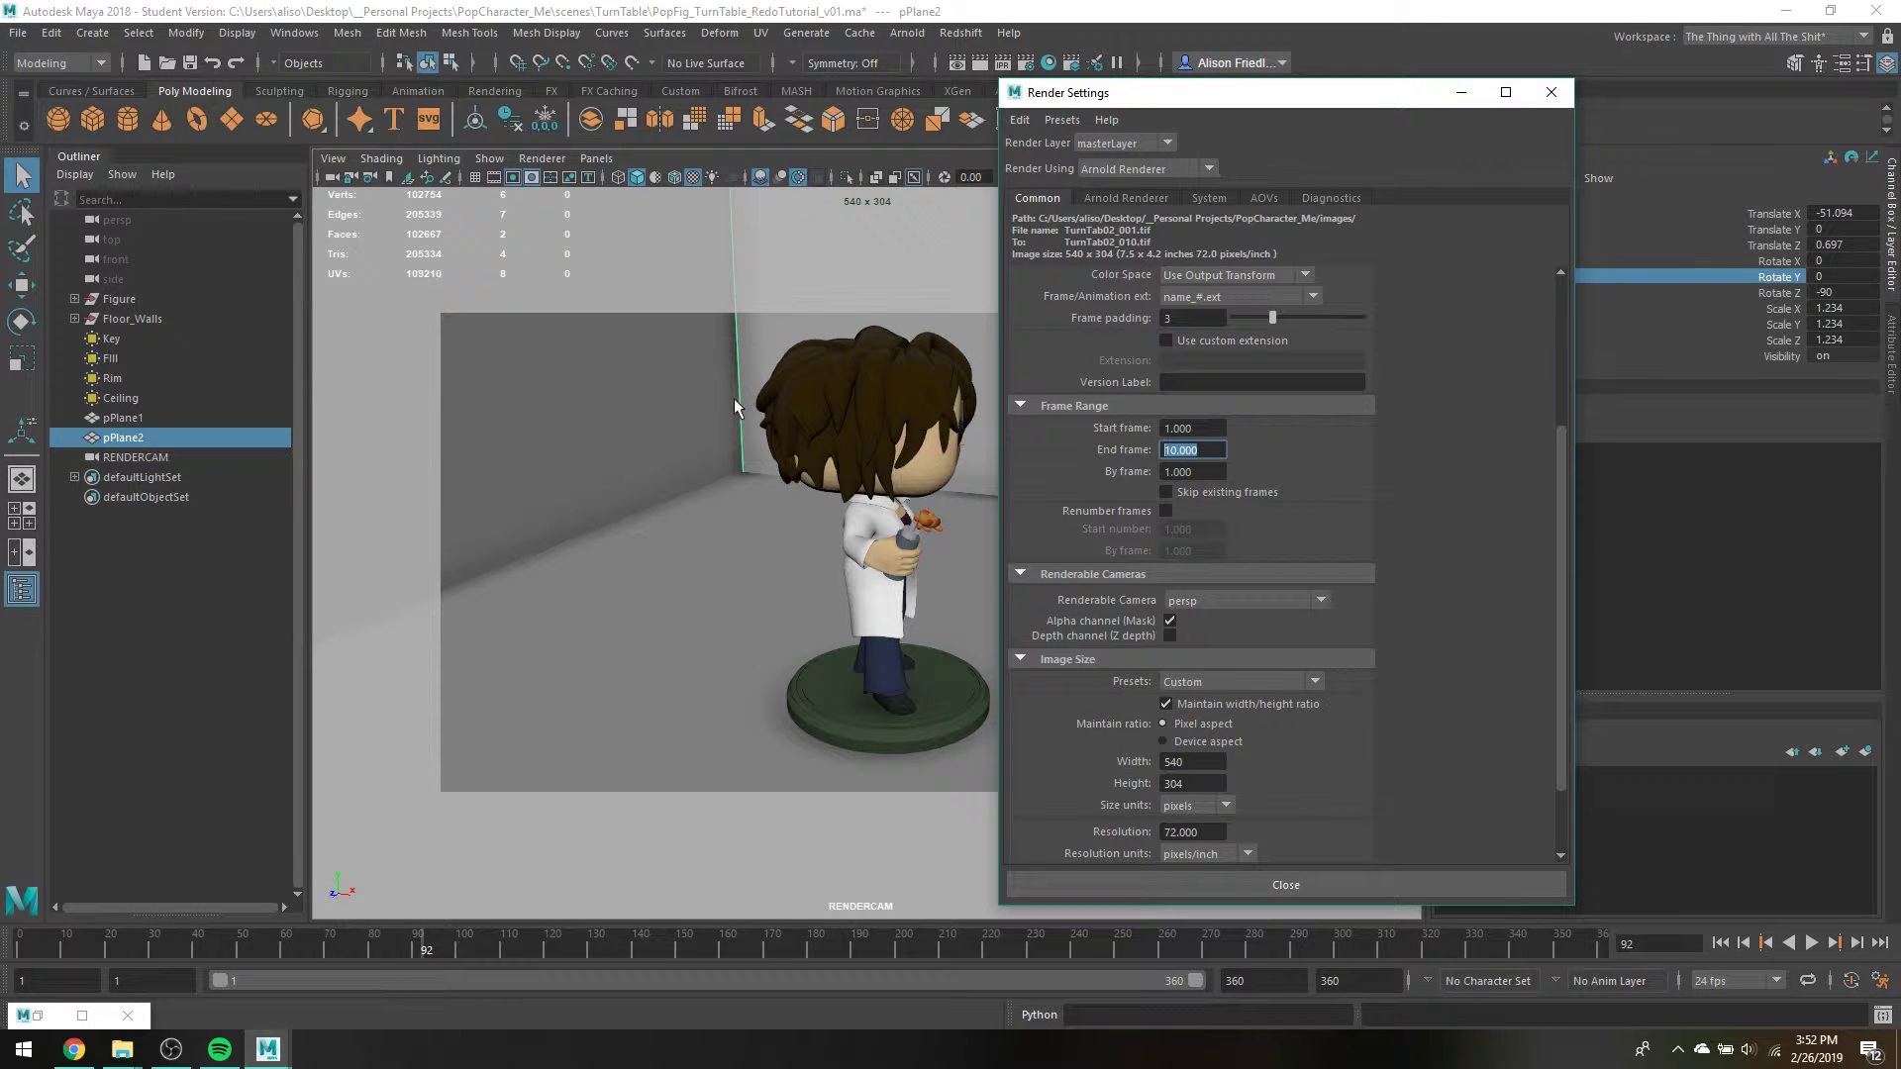
left_click_drag(1578, 948, 1623, 945)
key("3")
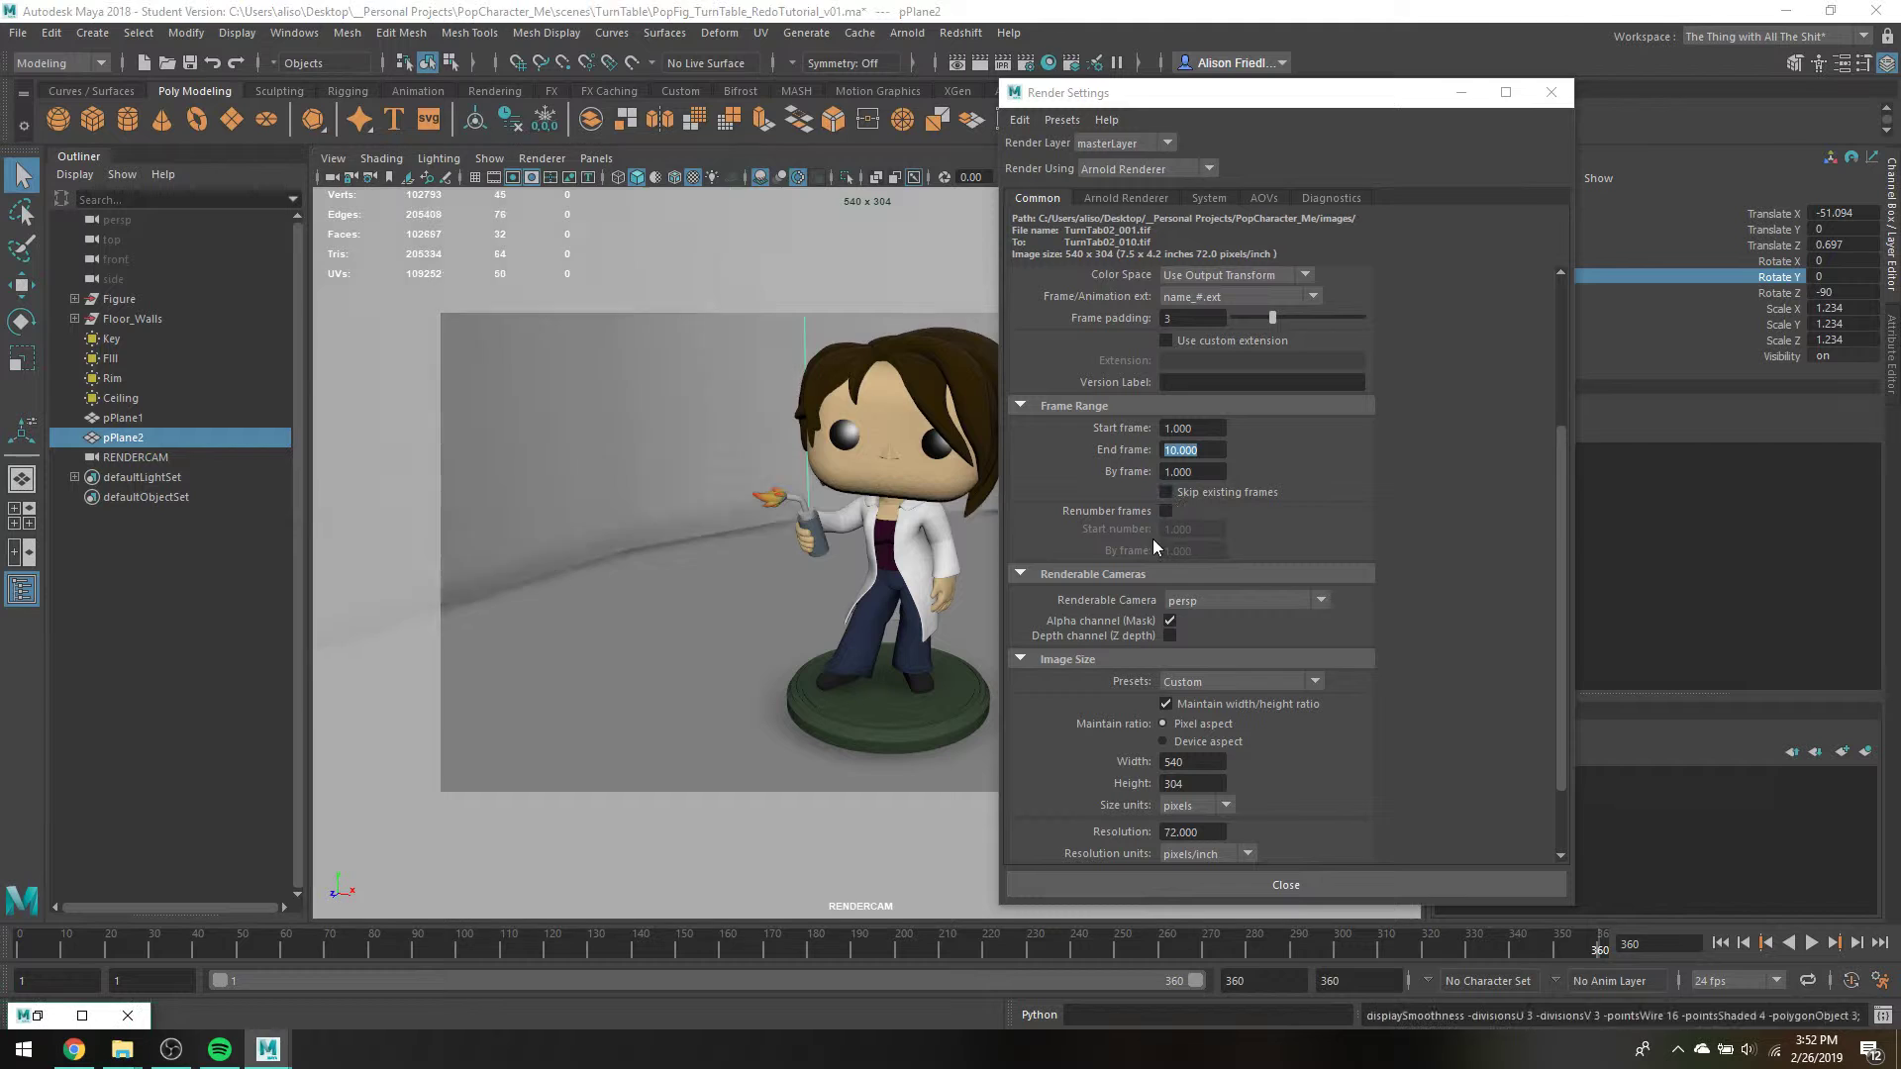
key("1")
left_click(1205, 451)
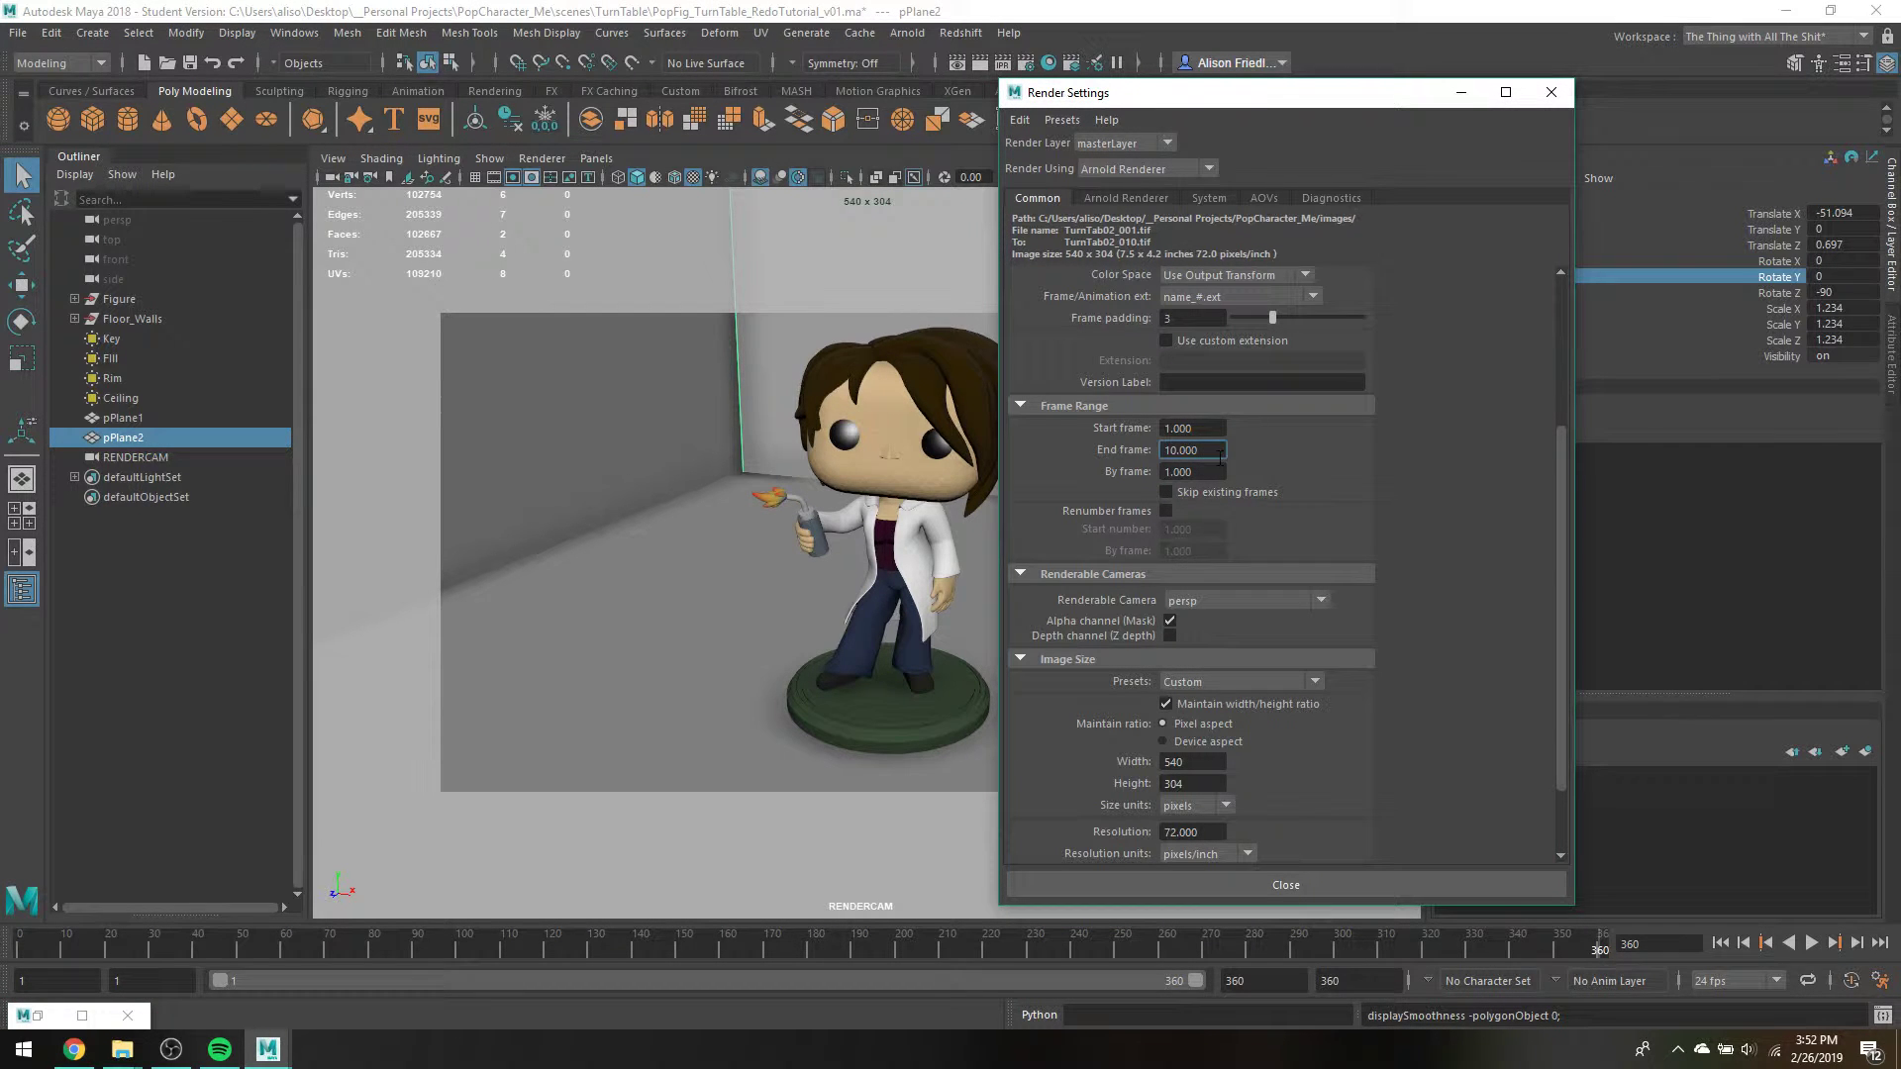
left_click_drag(1209, 454, 1050, 464)
type("360")
key("Tab")
Step: Try By frame values of 50 and 0.25 for the render frame range
type("50")
key("Return")
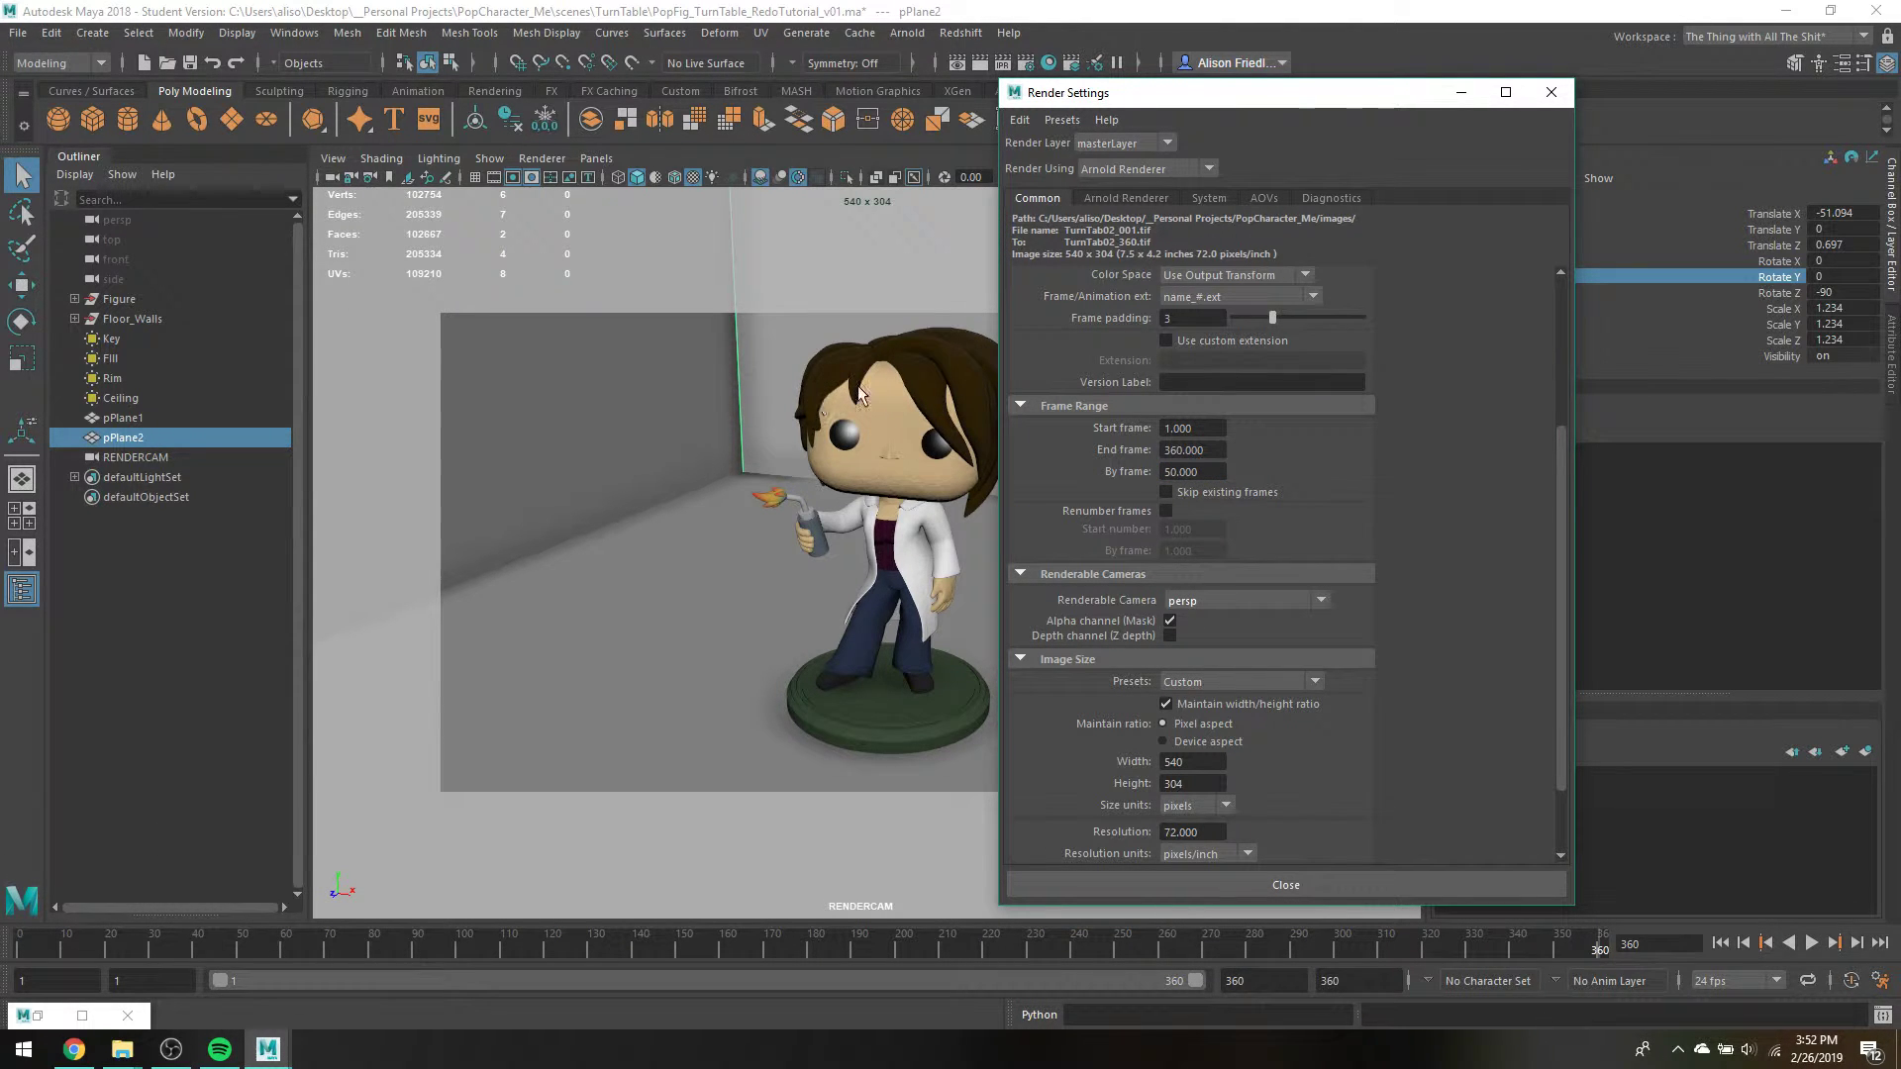
double_click(1193, 471)
type(".25")
key("Return")
Step: Move to the start of the timeline and briefly play the turntable animation
left_click(22, 955)
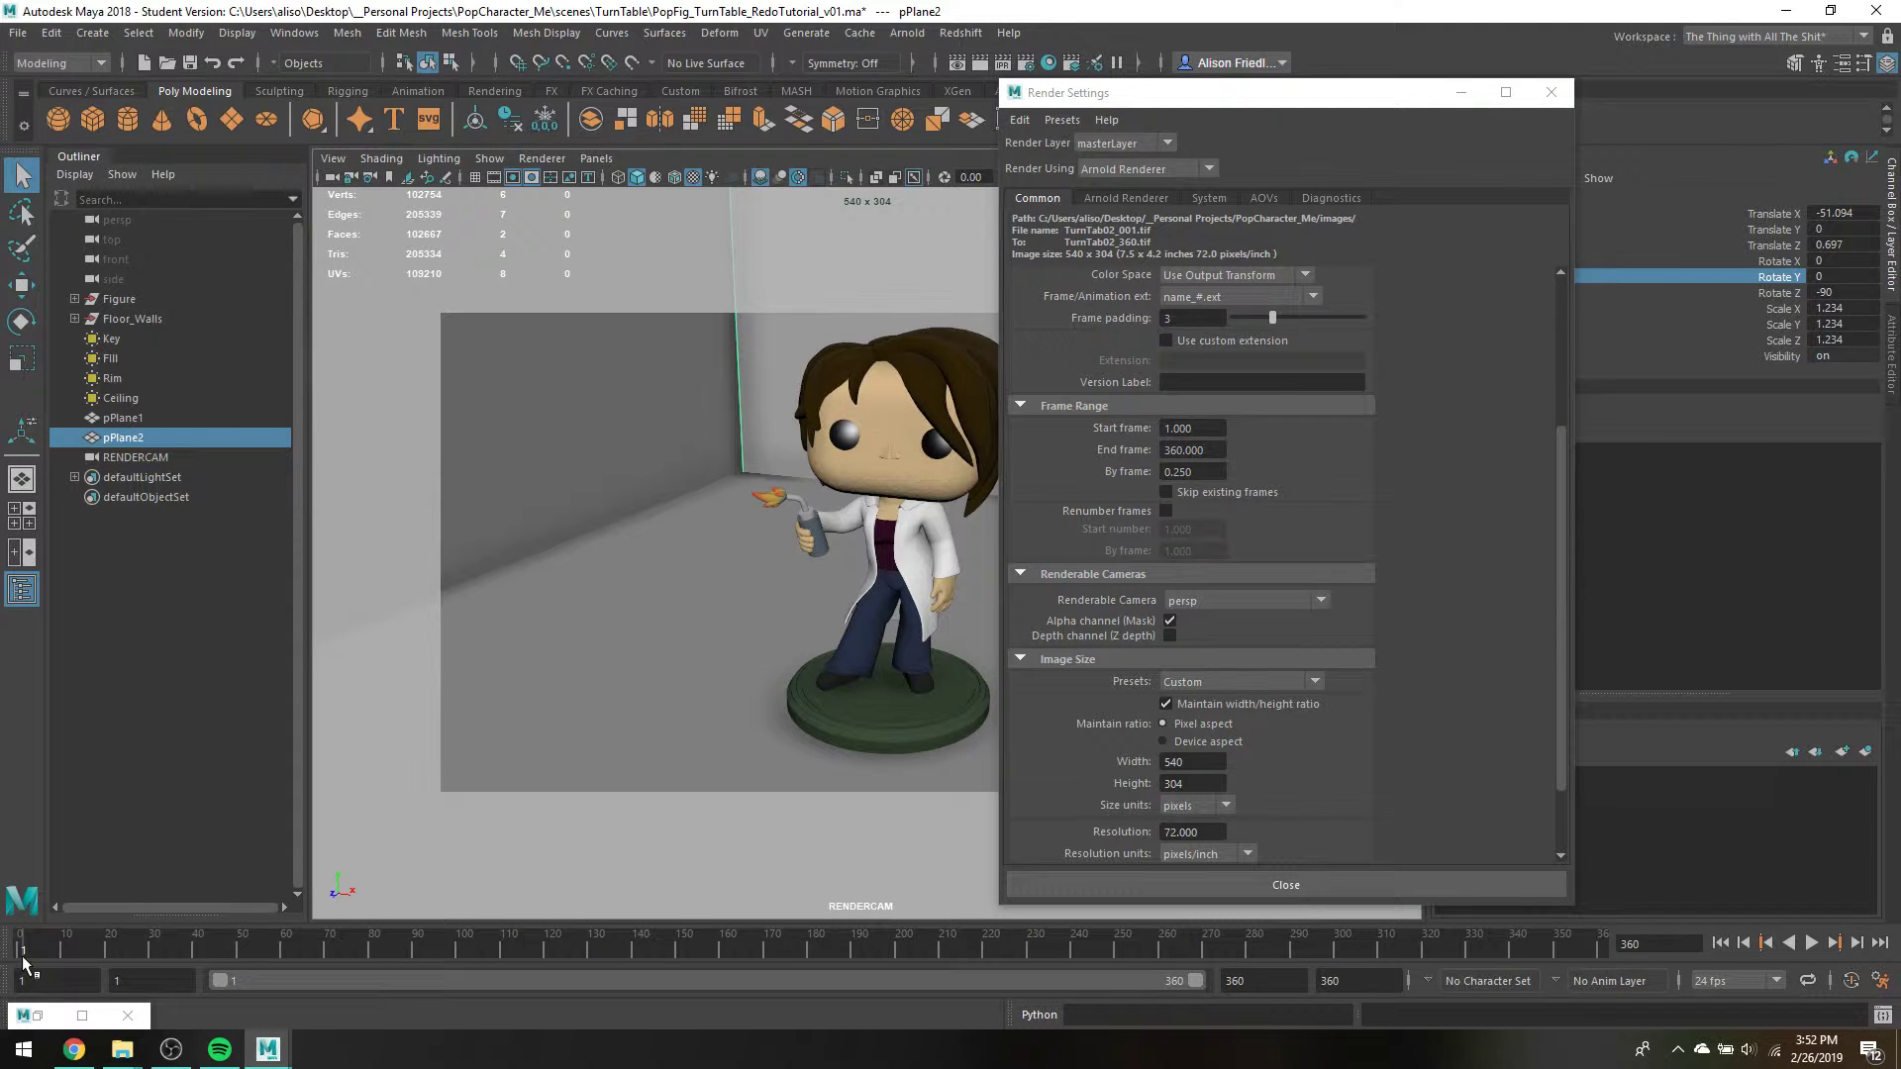
key("alt+v")
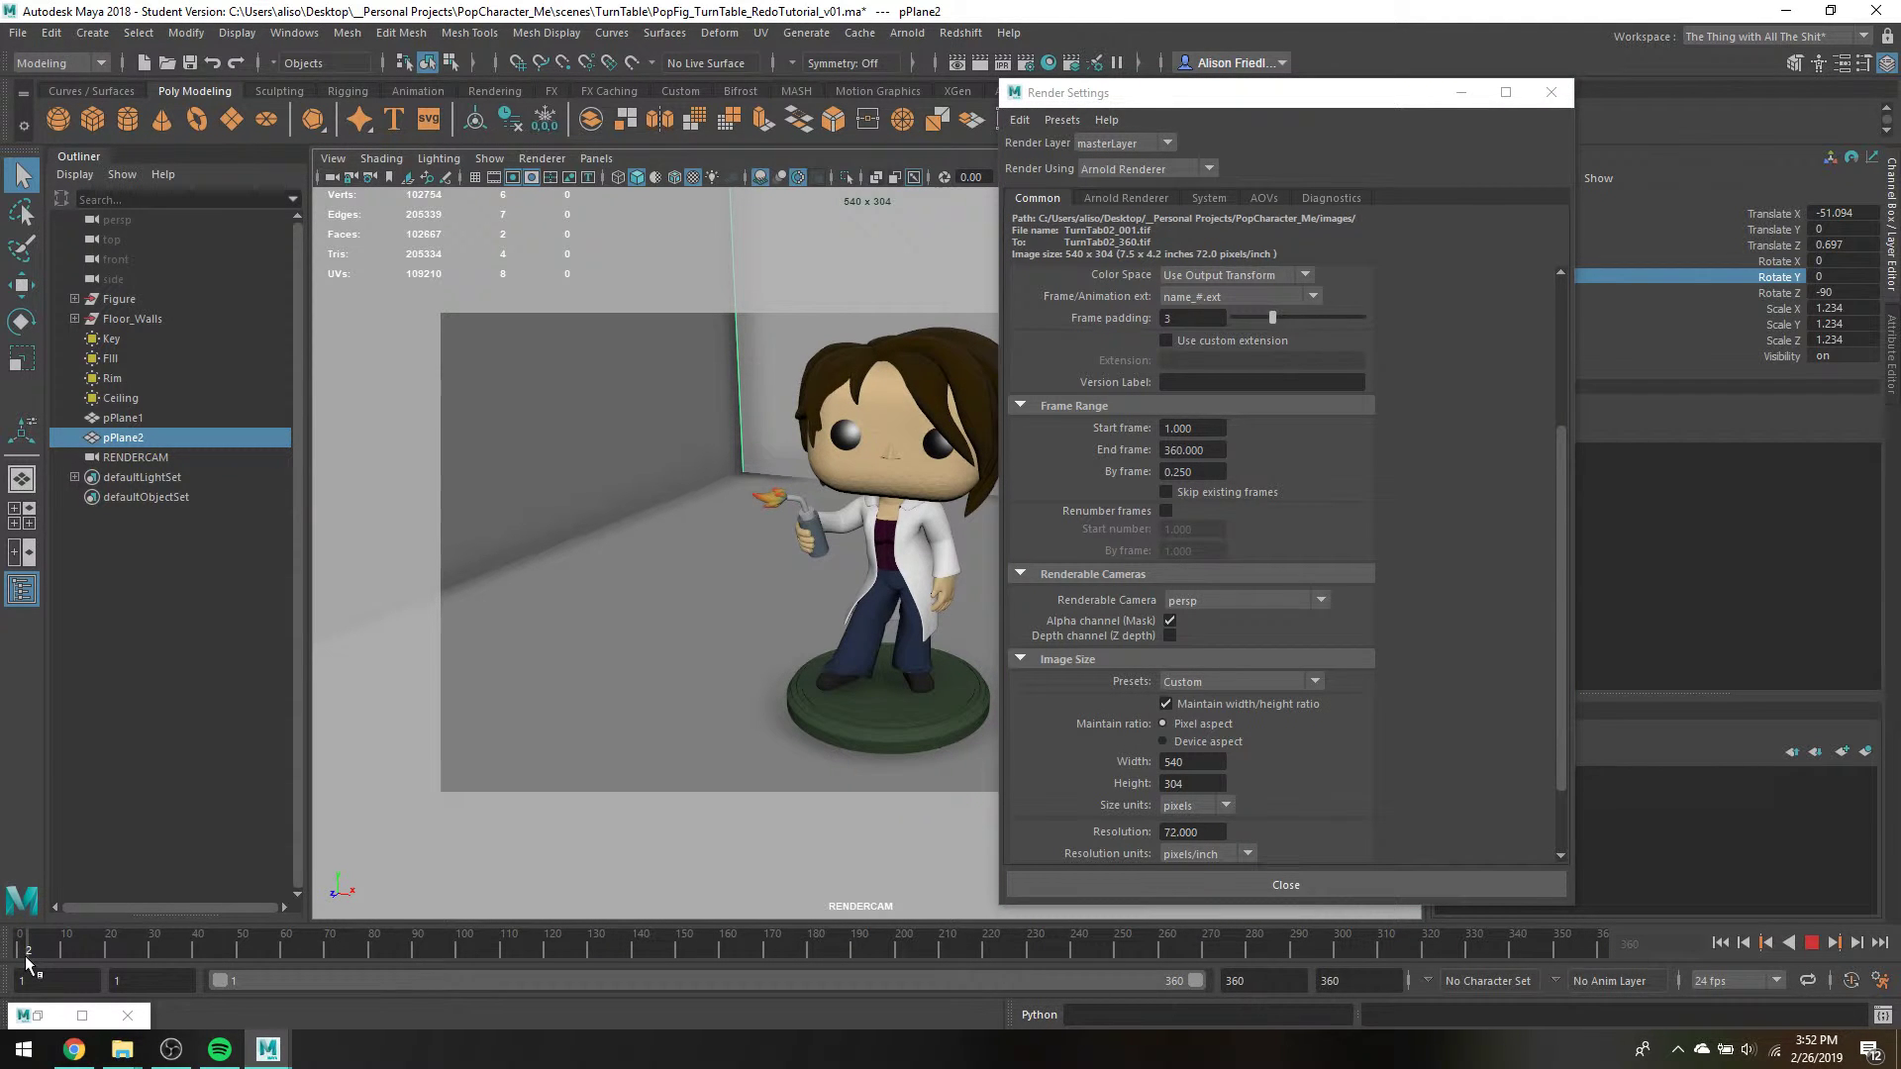
key("alt+v")
Step: Set the By frame value to 1, and try 25 in its place
double_click(1188, 472)
type("1")
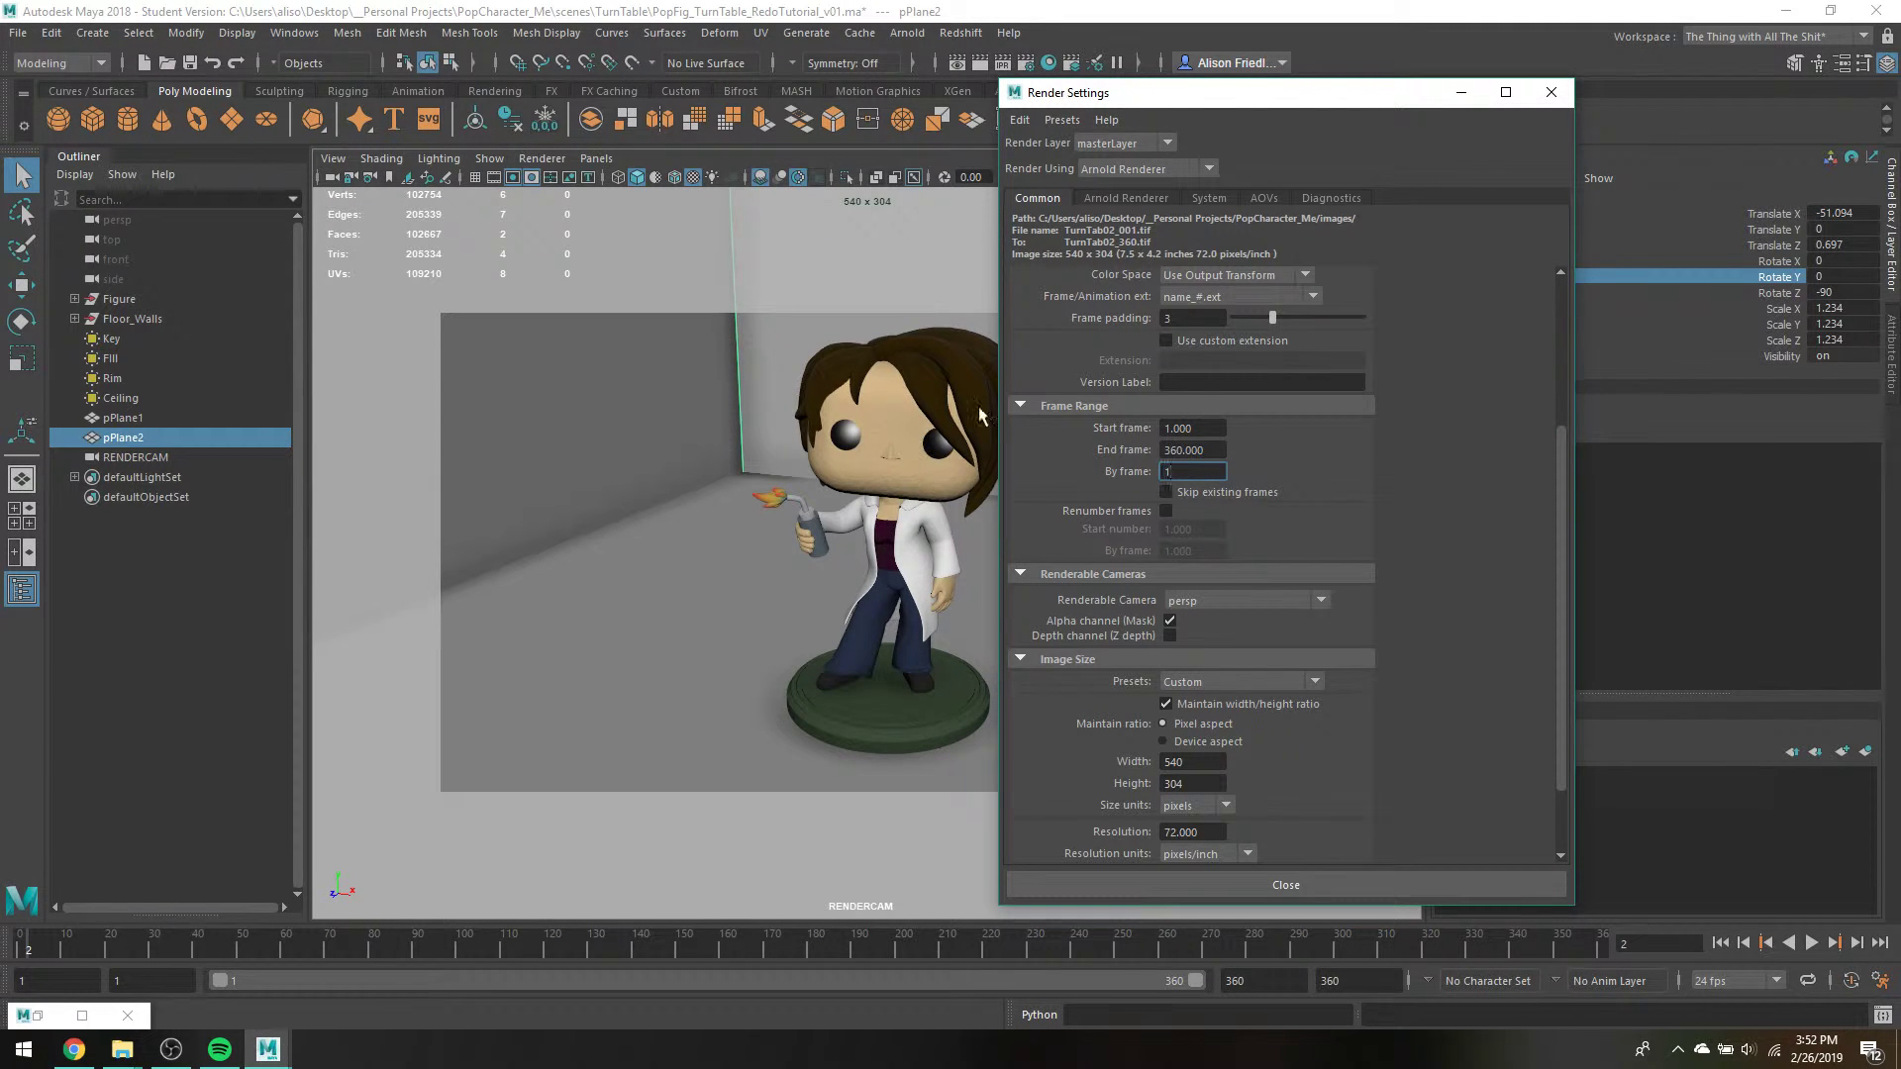
key("Return")
left_click_drag(1211, 473, 952, 451)
type("25")
left_click(1412, 489)
Step: Return the By frame value to 1 so that every frame is rendered
left_click_drag(1213, 472, 1144, 465)
type("1")
key("Return")
scroll(1333, 454, "down", 2)
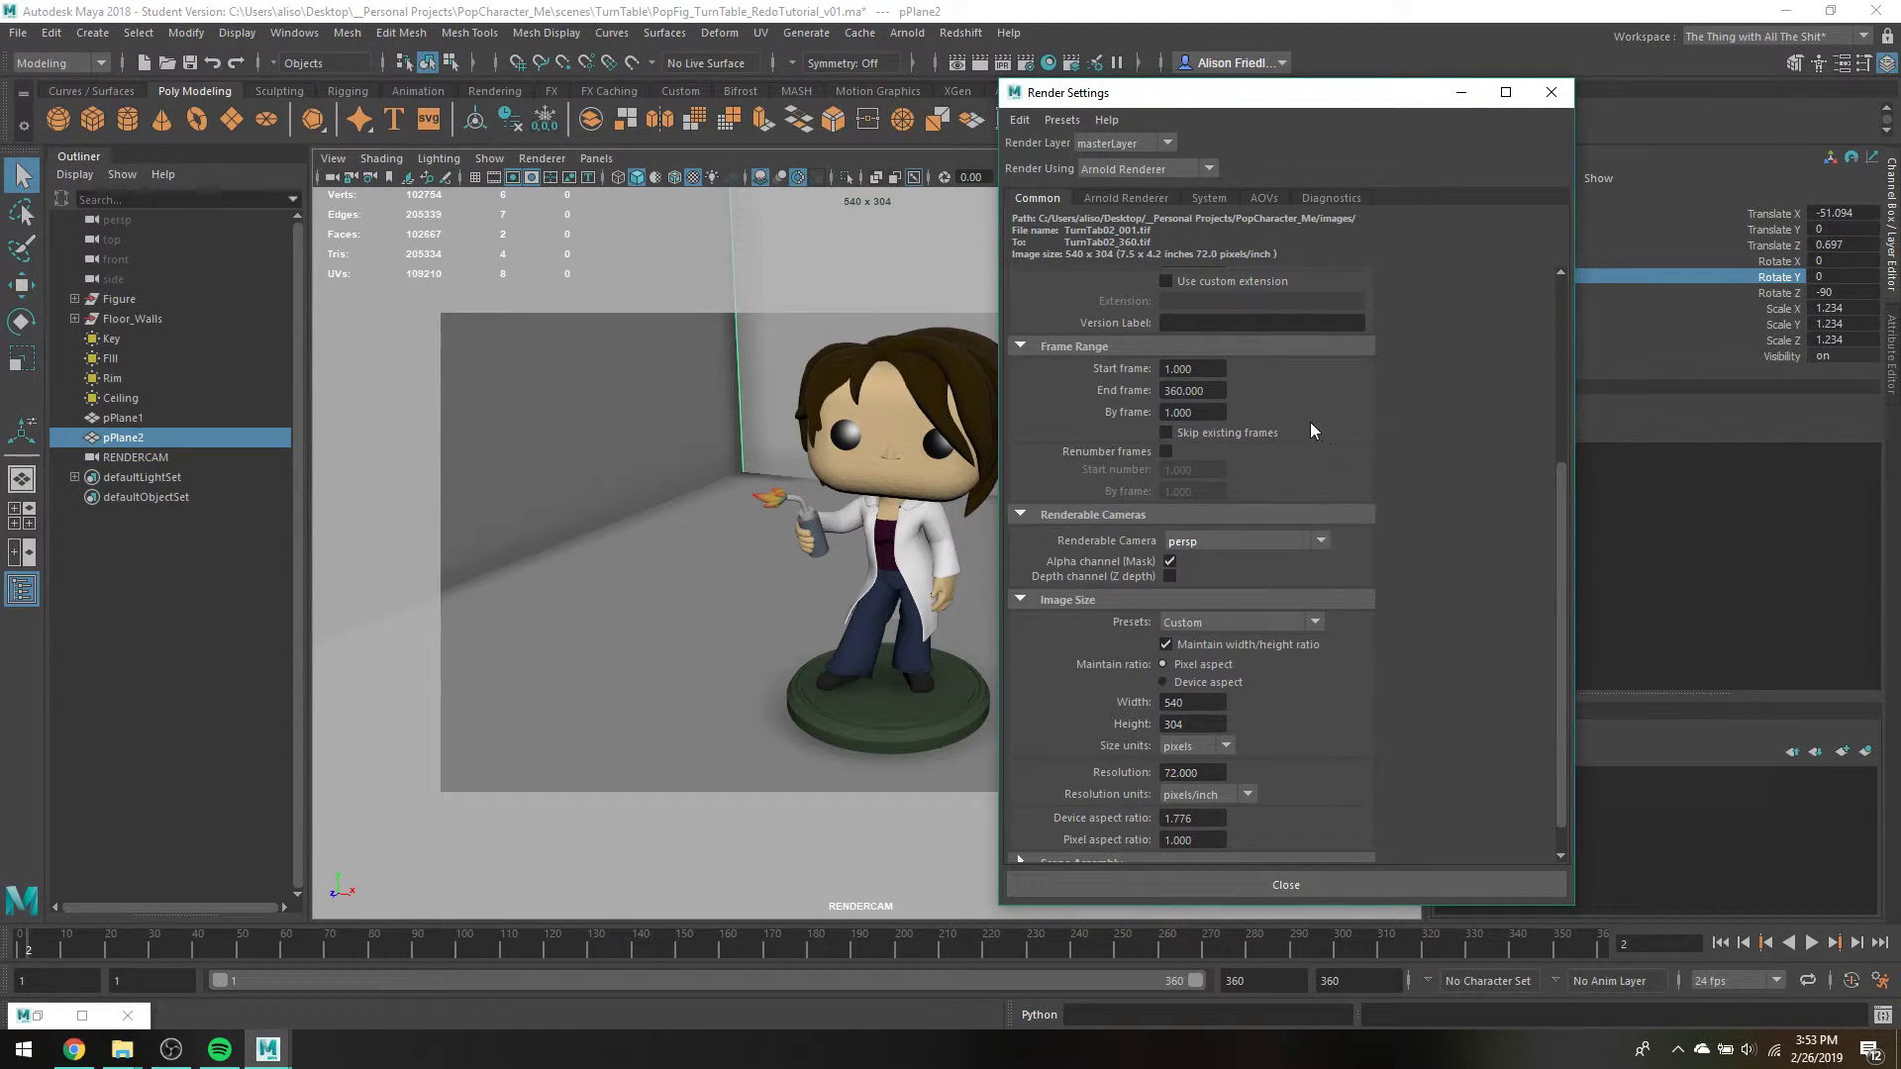
left_click(1261, 430)
left_click(1265, 432)
Step: Switch to File Explorer and open the PopCharacter_Me project's images folder in __Personal Projects on the Desktop
mouse_move(125, 1058)
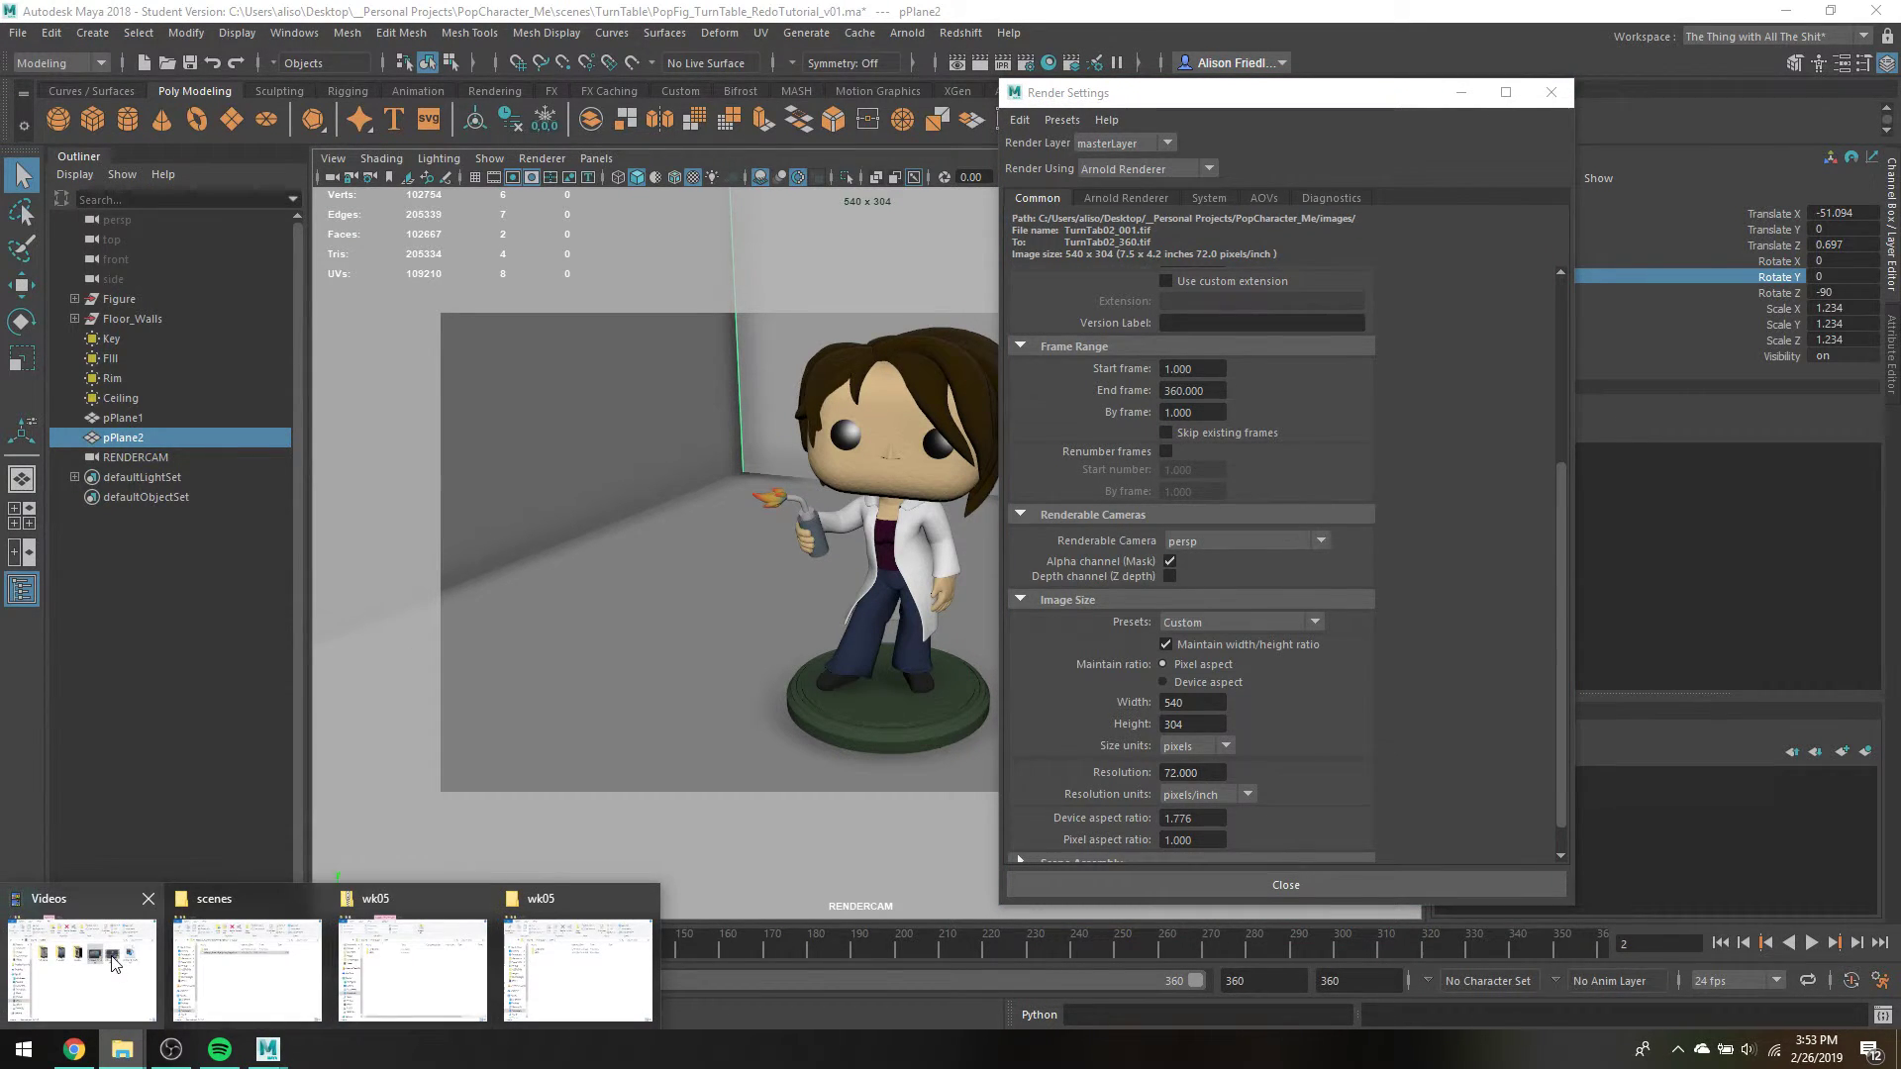
left_click(81, 965)
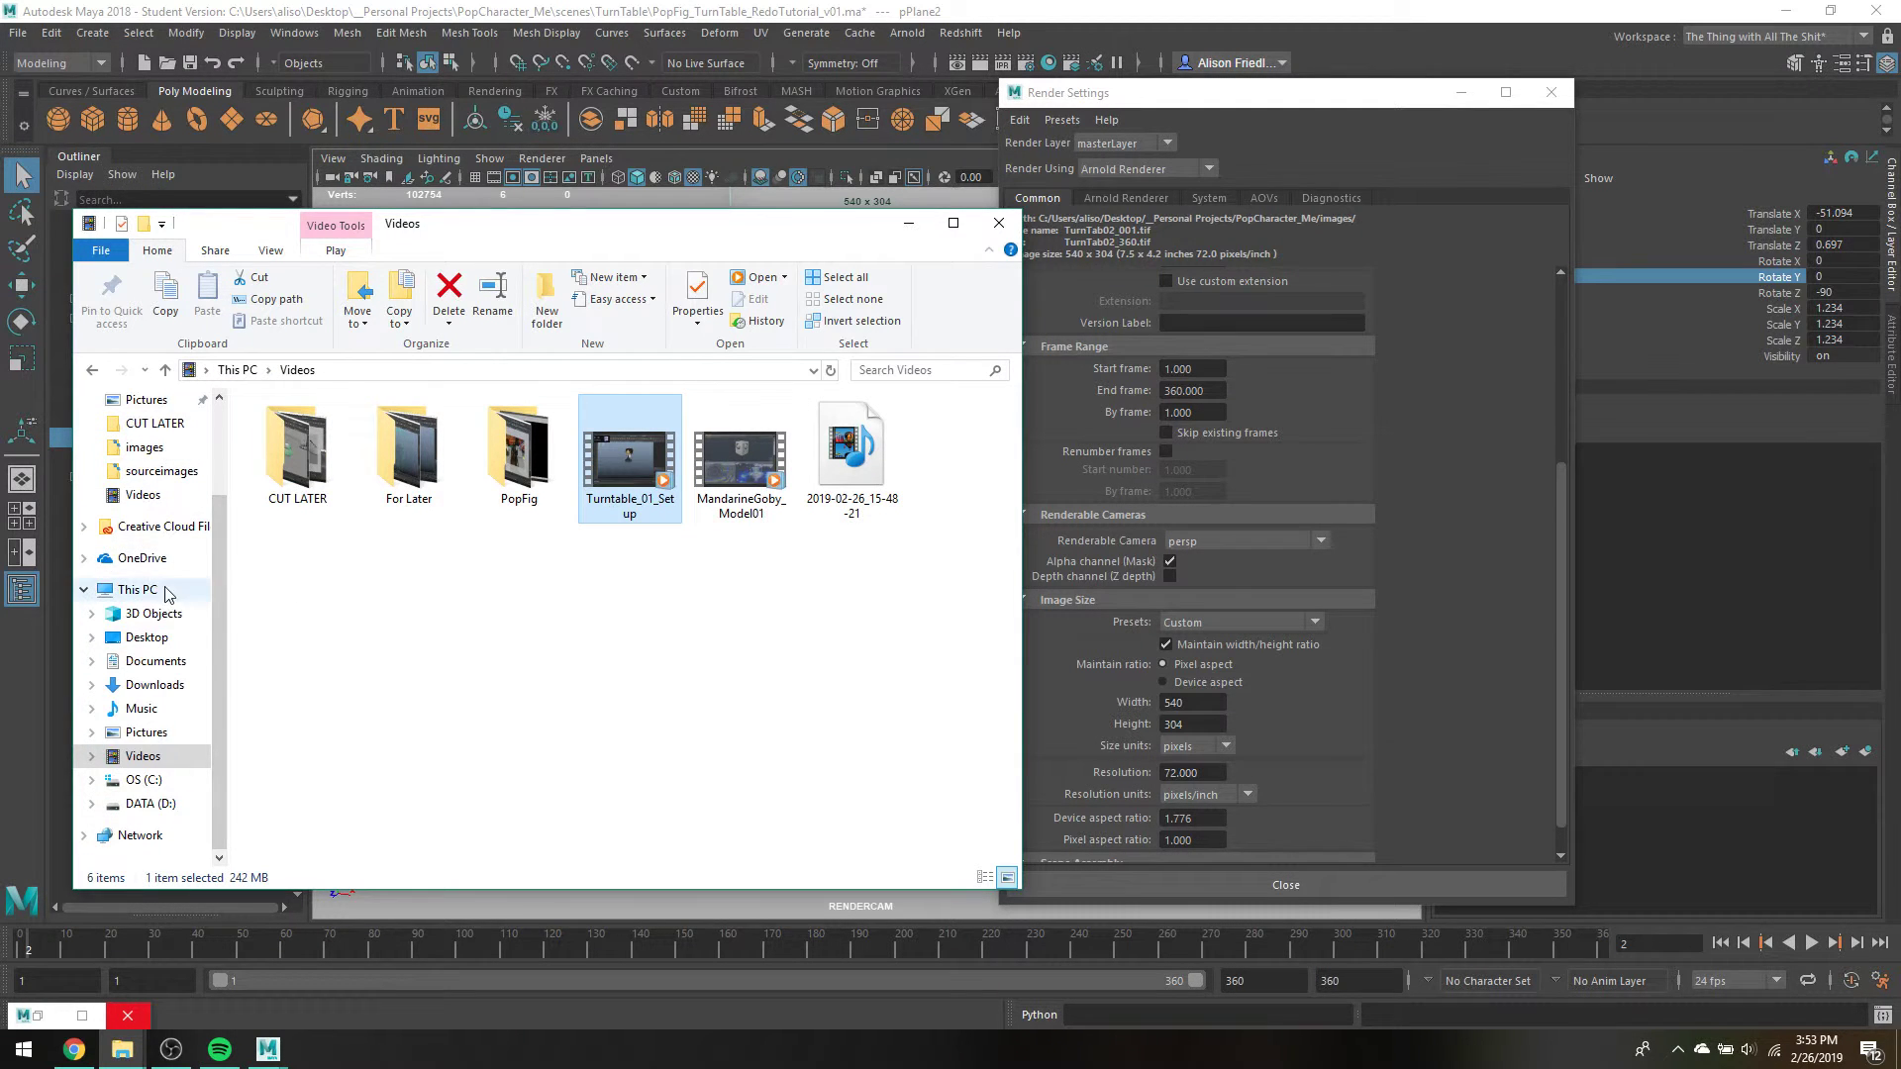
scroll(165, 466, "up", 3)
left_click(164, 443)
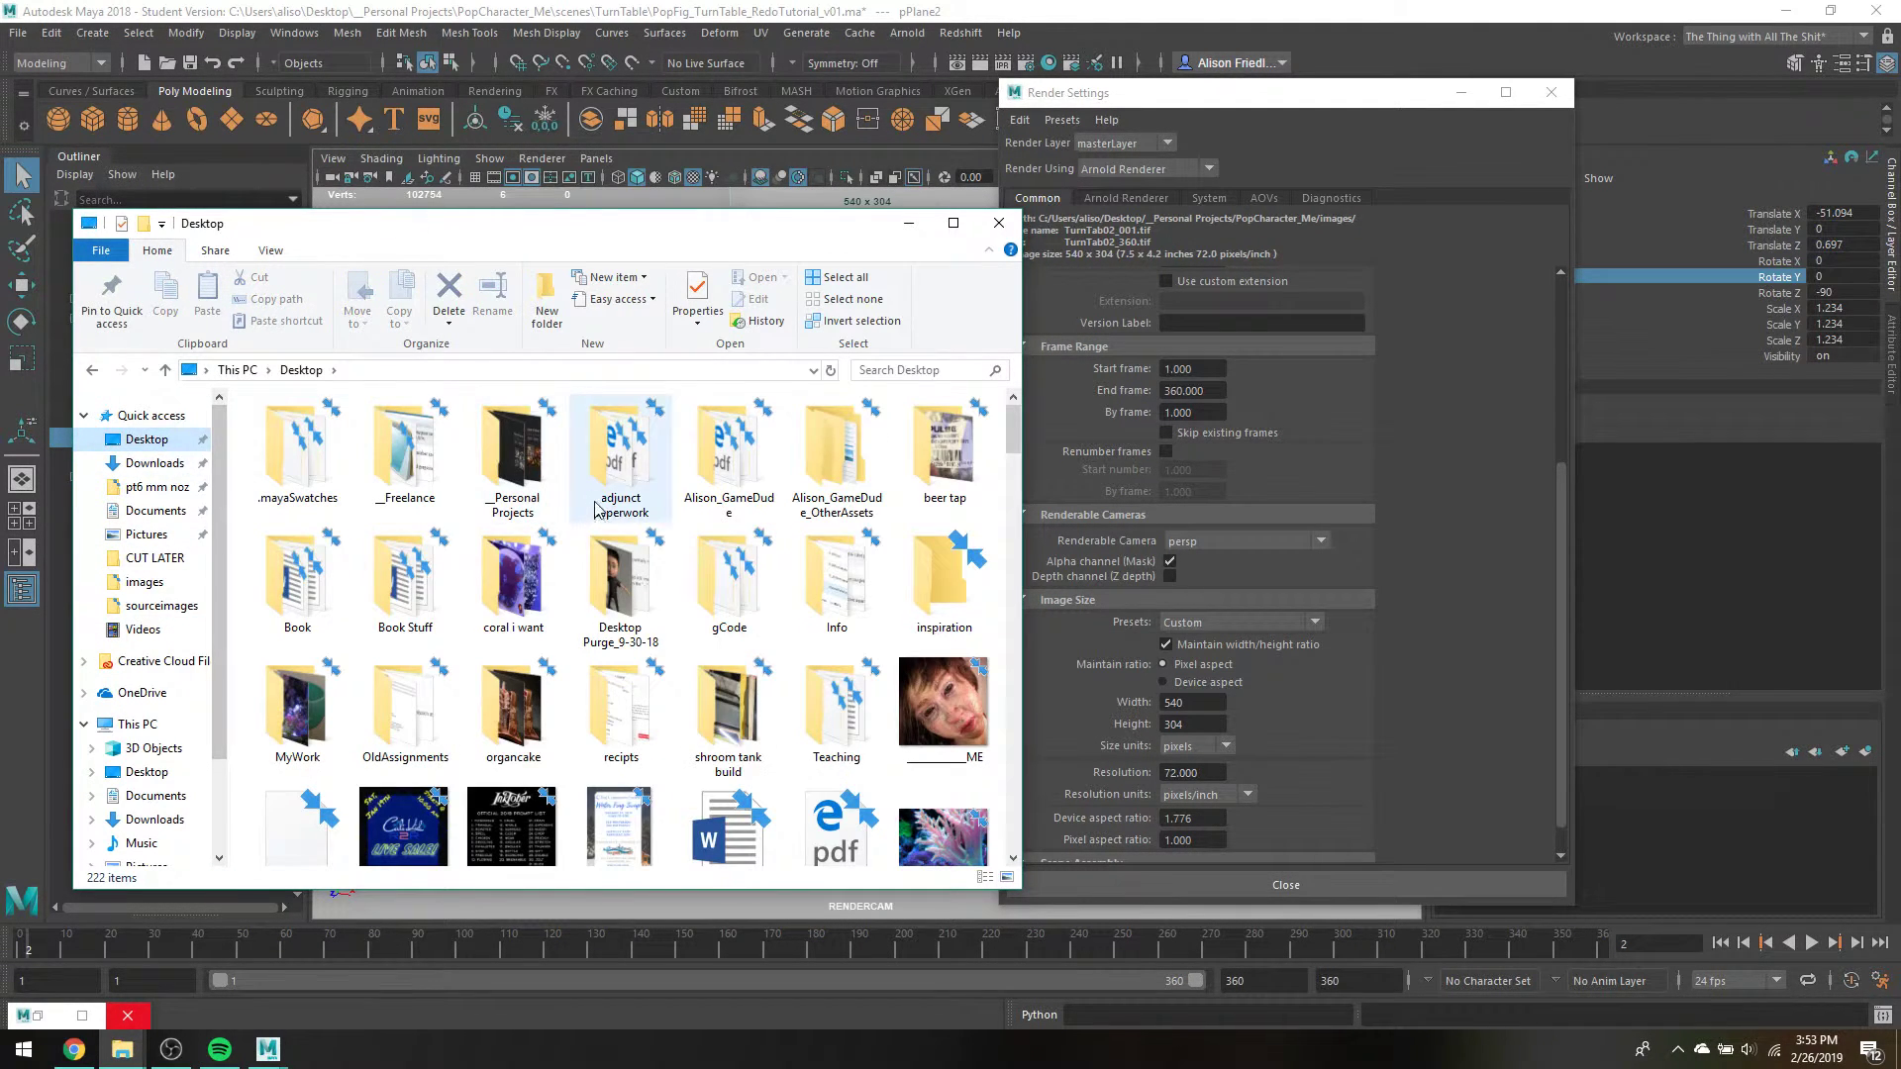
double_click(527, 482)
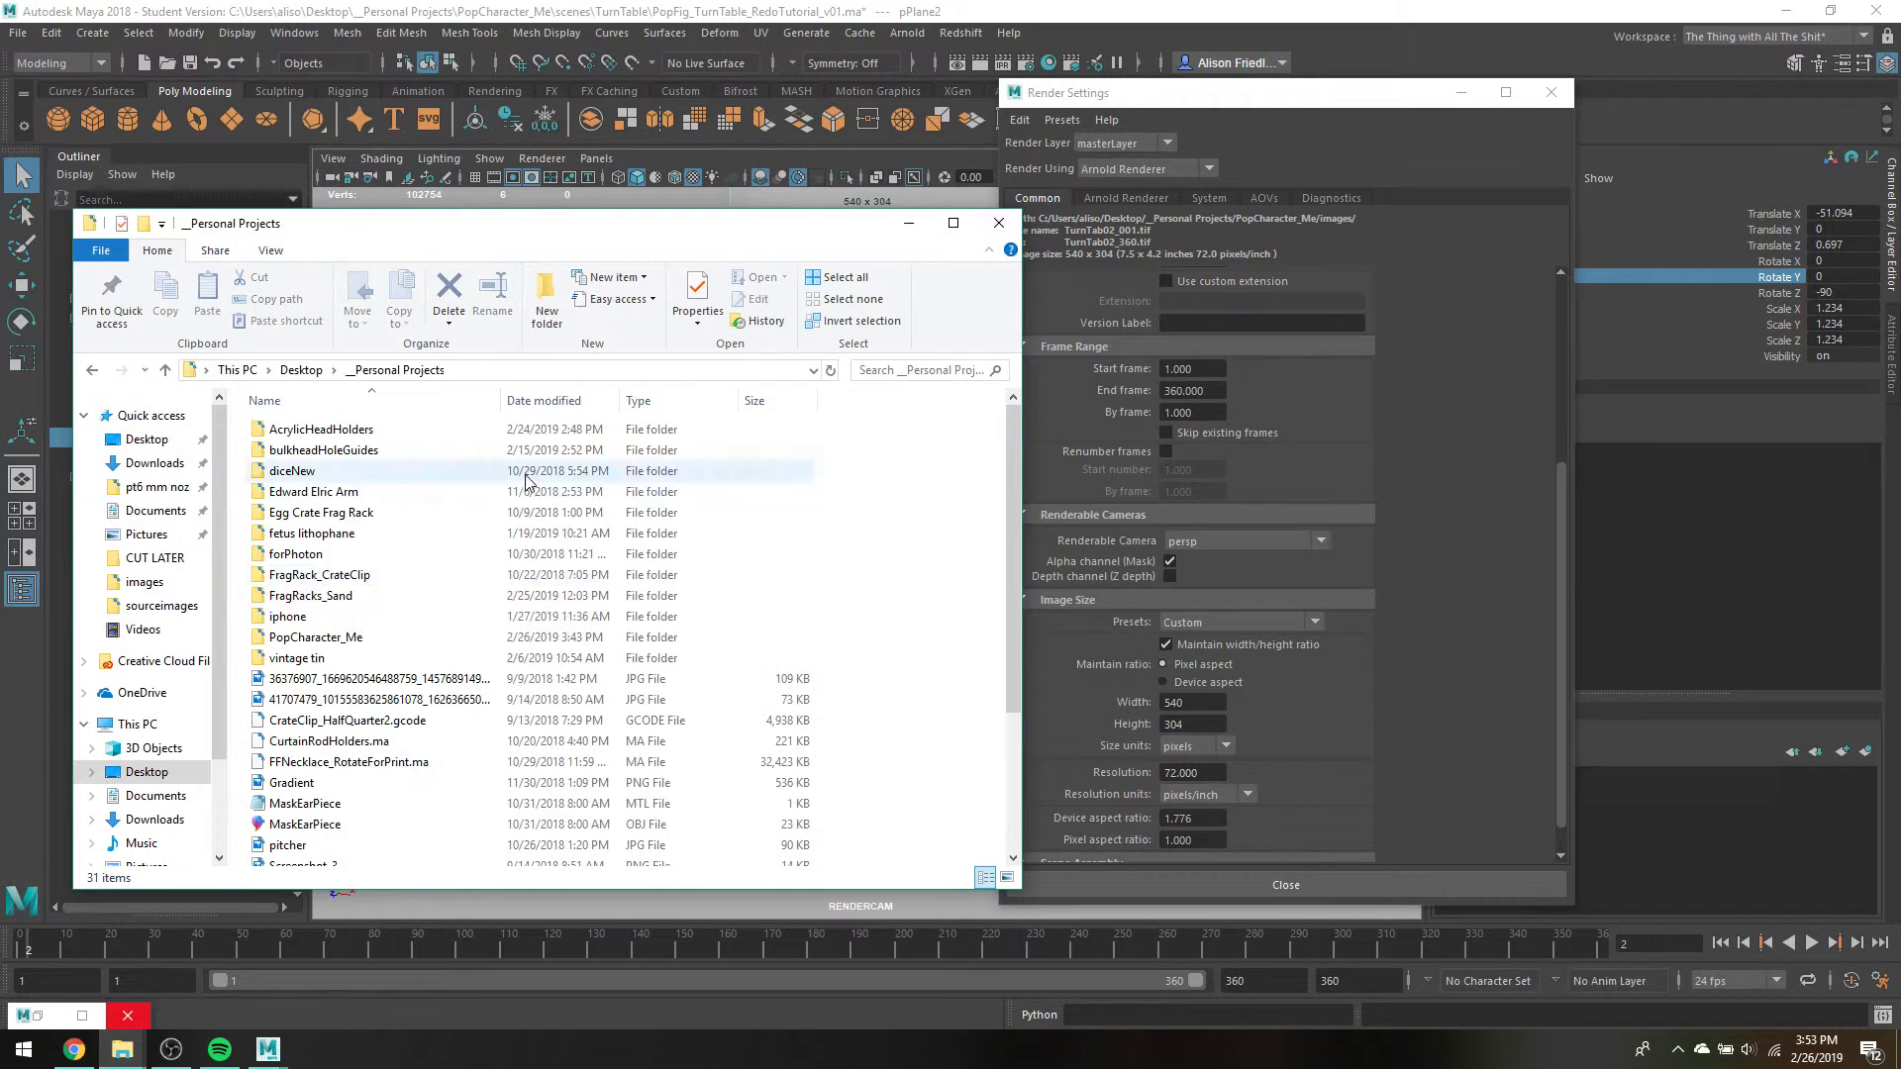
double_click(381, 622)
double_click(315, 459)
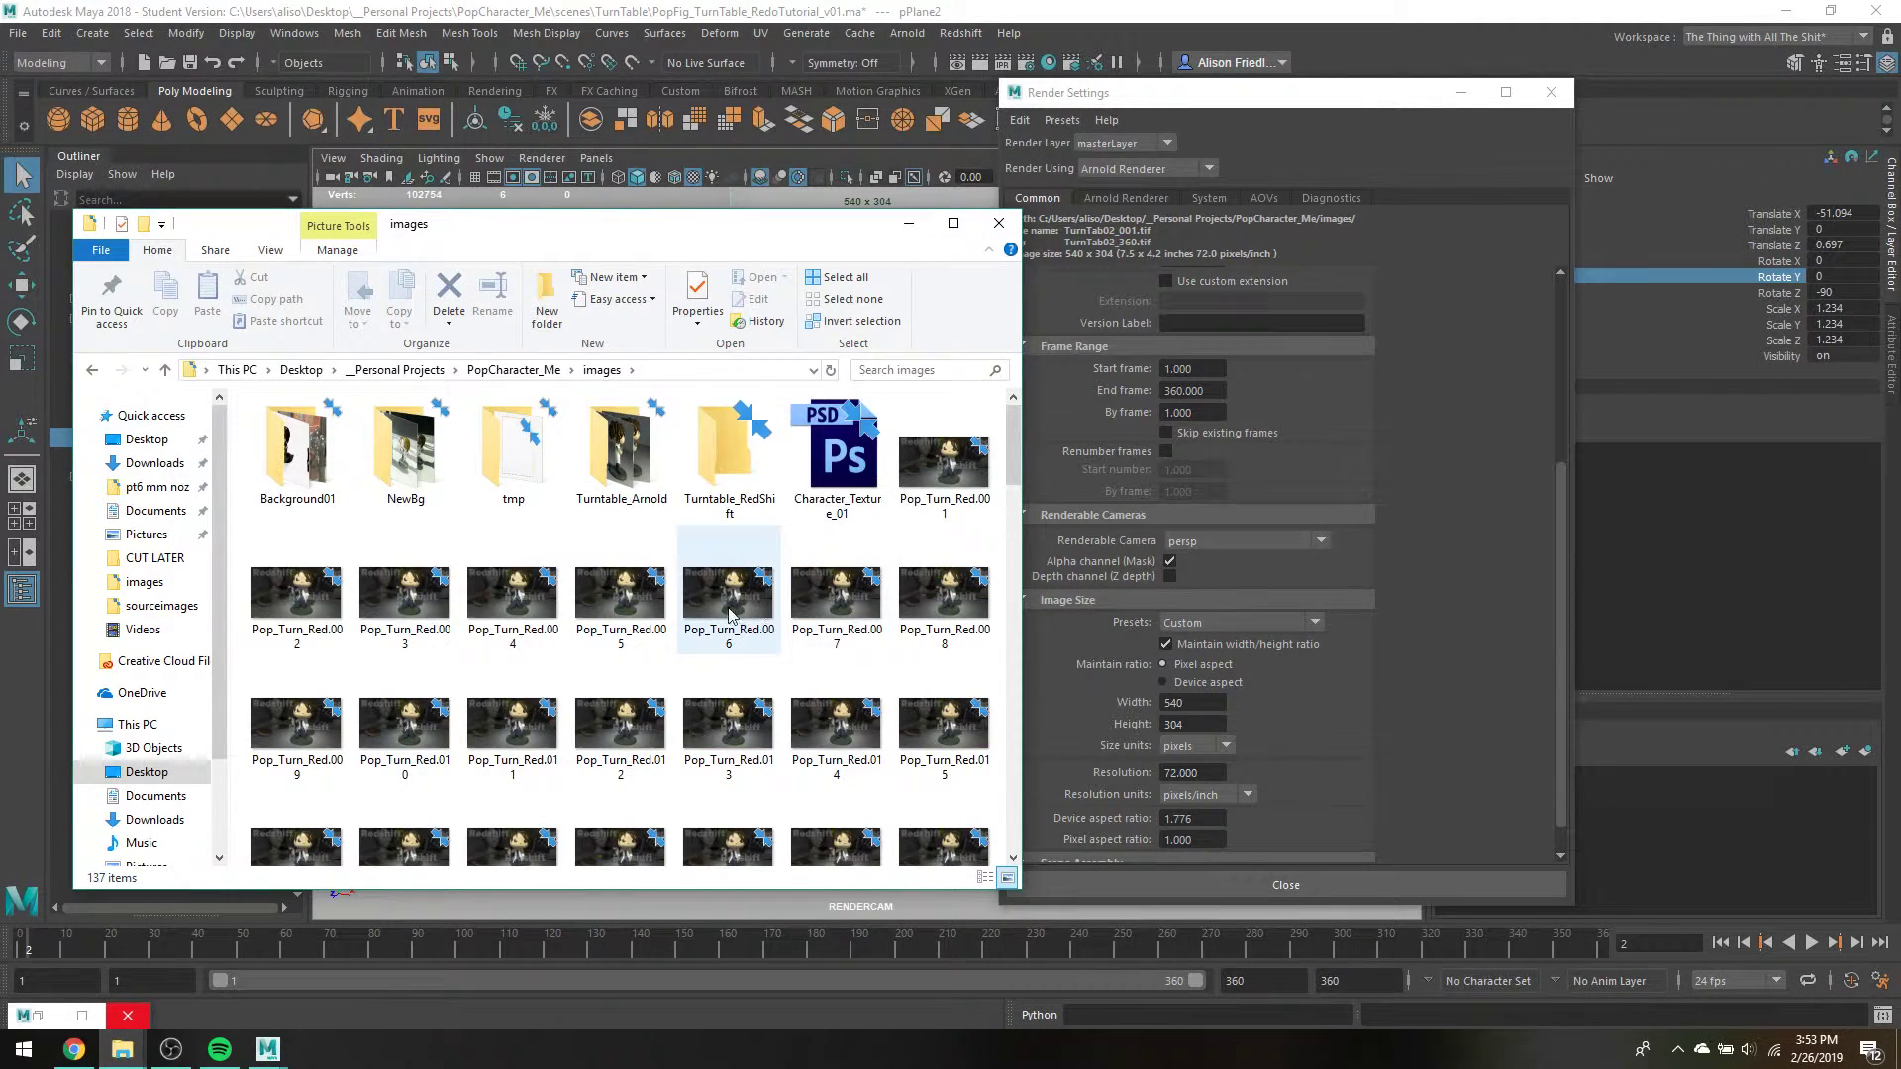
Step: View the frames in the Turntable_Arnold folder one by one, starting from Pop_Turn_Arnold_004, and close the image viewer
double_click(604, 475)
double_click(601, 495)
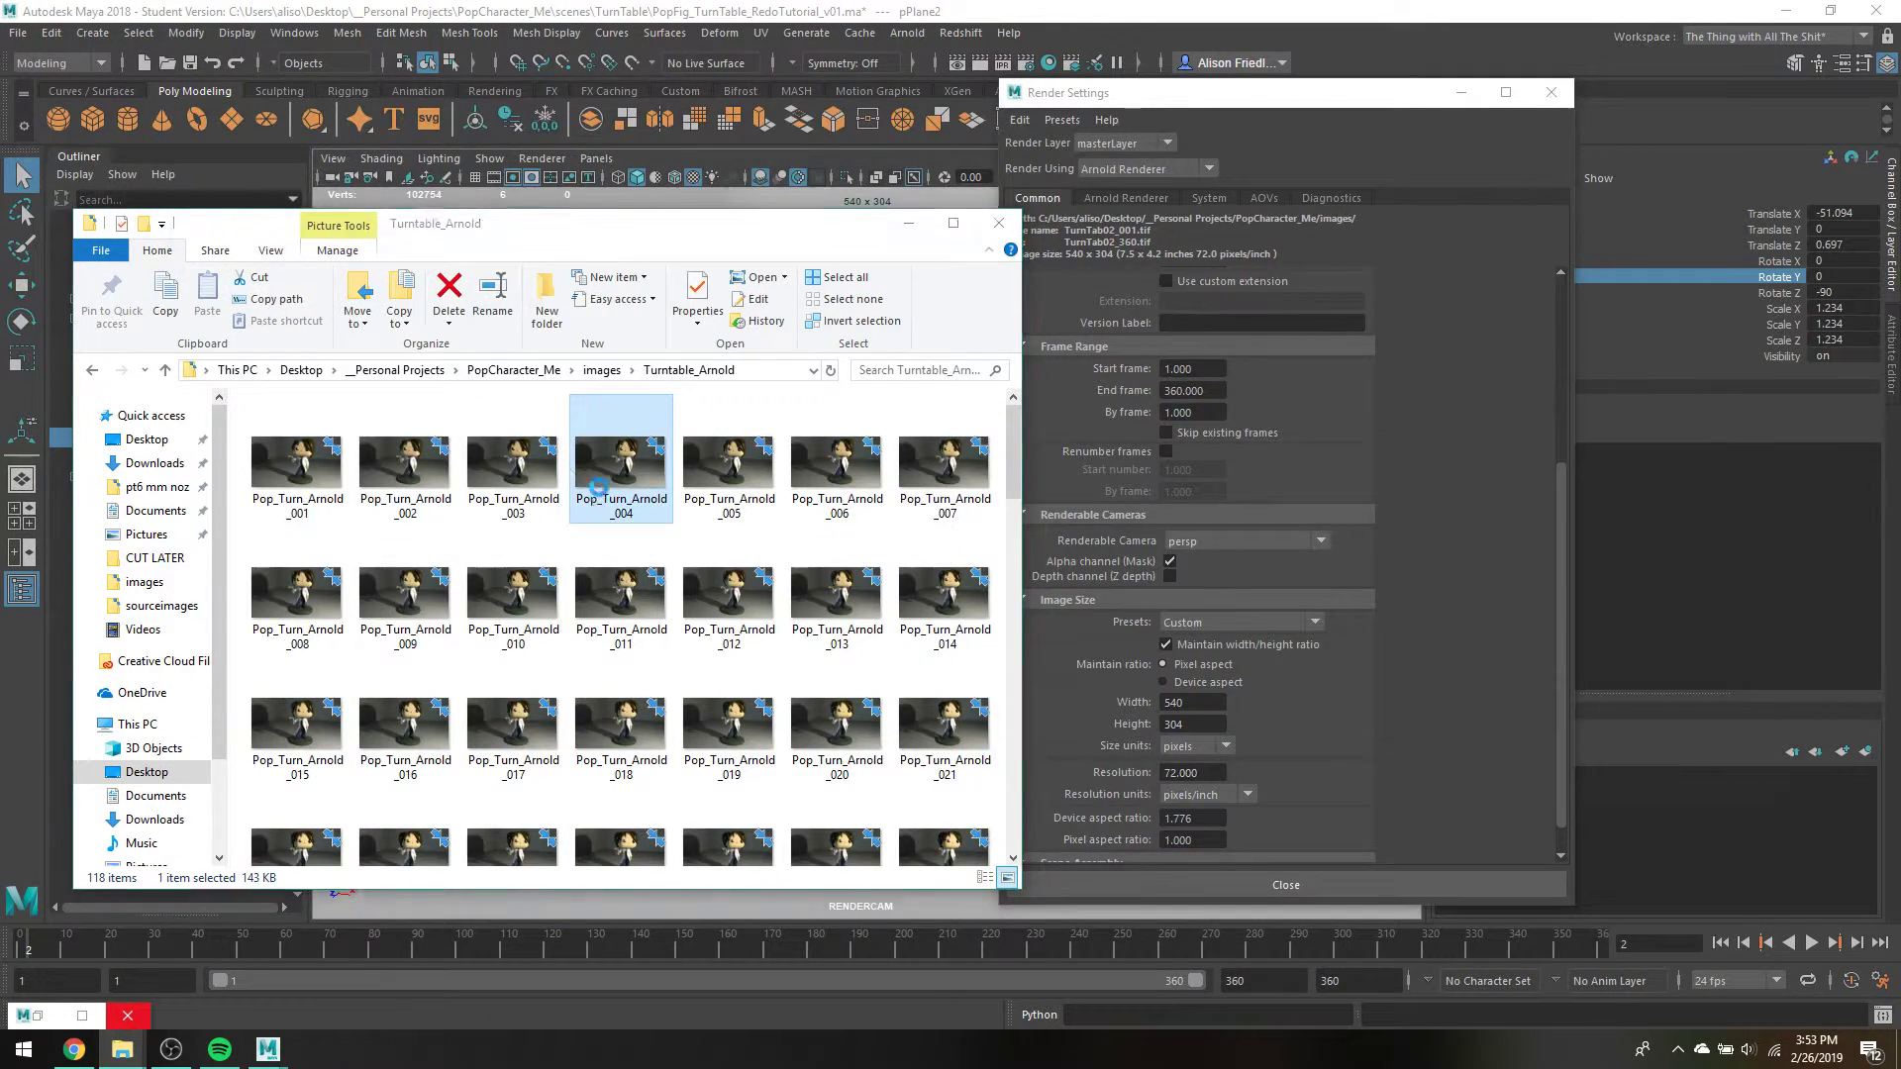
key("Right")
key("Right")
key("Right")
key("Right")
key("Right")
key("Right")
key("Right")
key("Right")
key("Right")
key("Right")
key("Right")
key("Right")
key("Right")
key("Right")
key("Right")
key("Right")
key("Right")
key("Right")
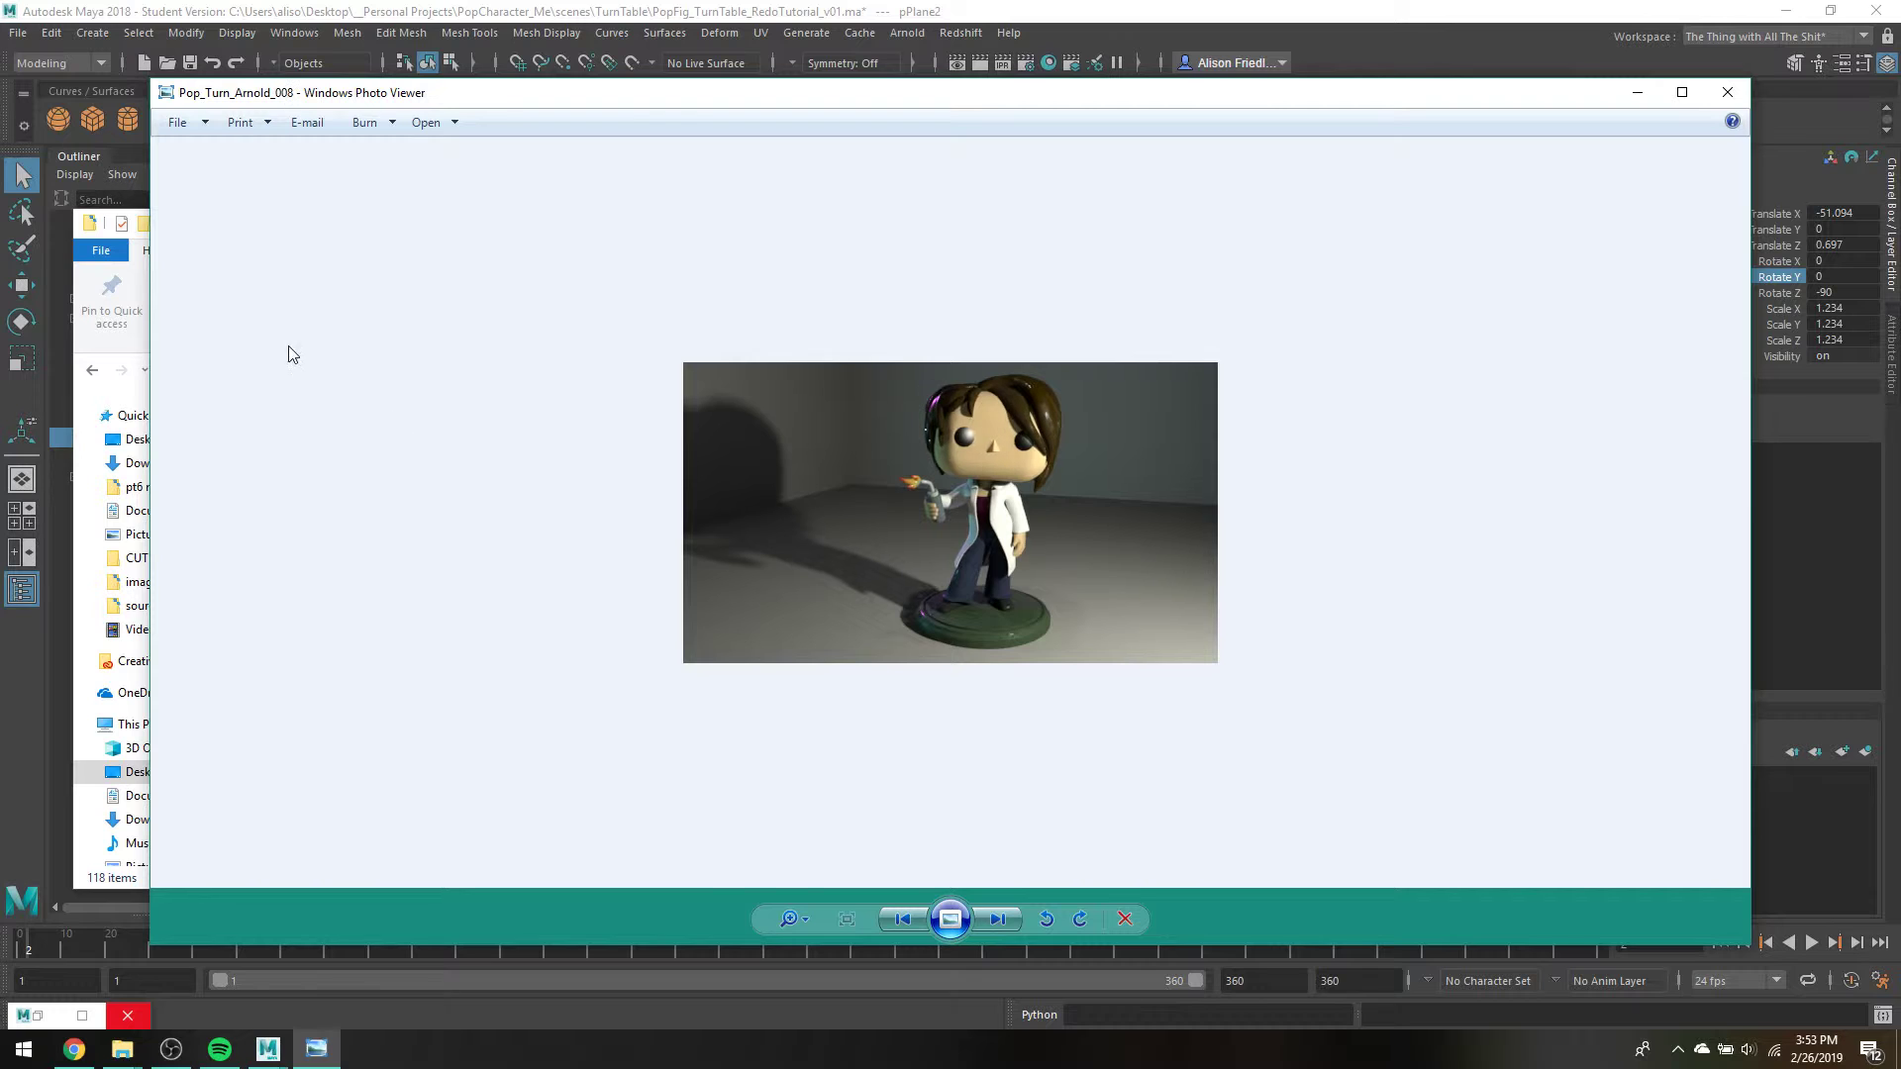
key("Right")
key("Right")
key("Right")
key("Right")
key("Right")
key("Right")
key("Right")
key("Right")
key("Right")
key("Right")
key("Right")
key("Right")
key("Right")
key("Right")
key("Right")
key("Right")
key("Right")
key("Right")
key("Right")
key("Right")
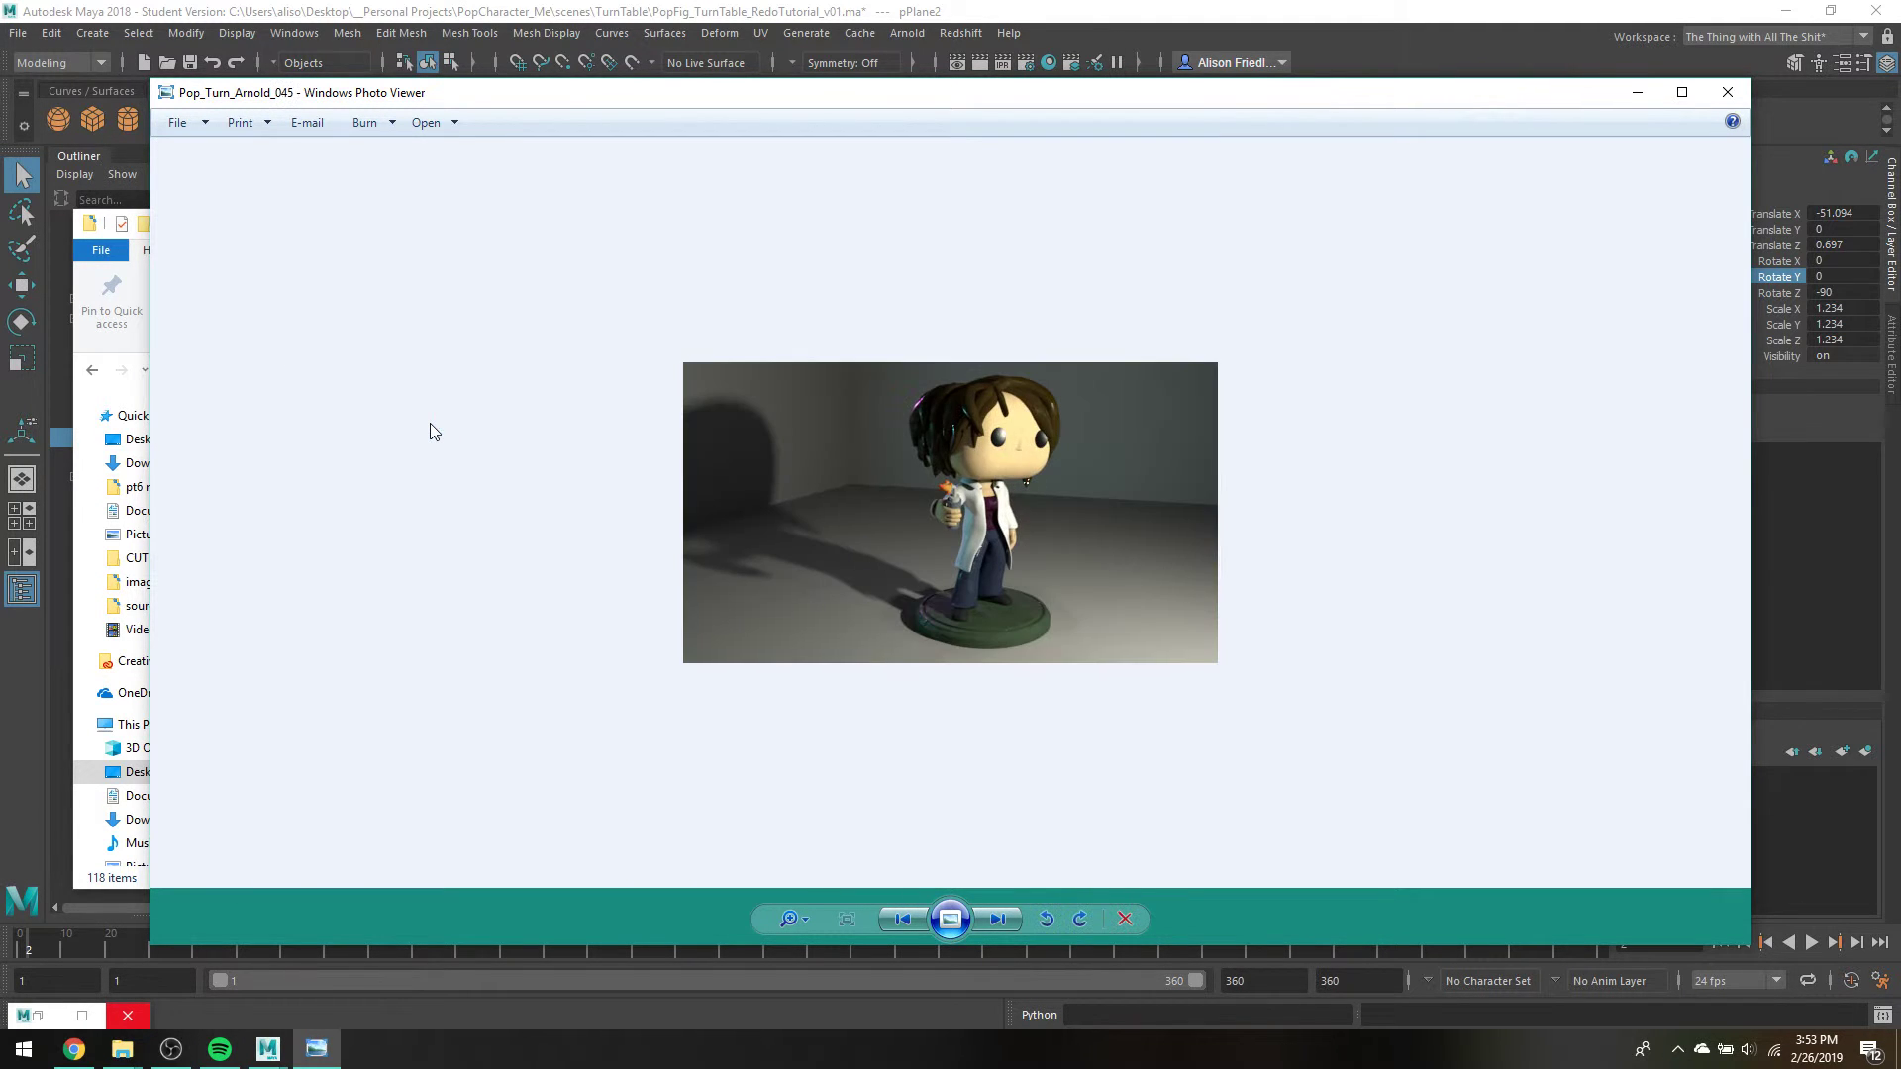
left_click(1727, 92)
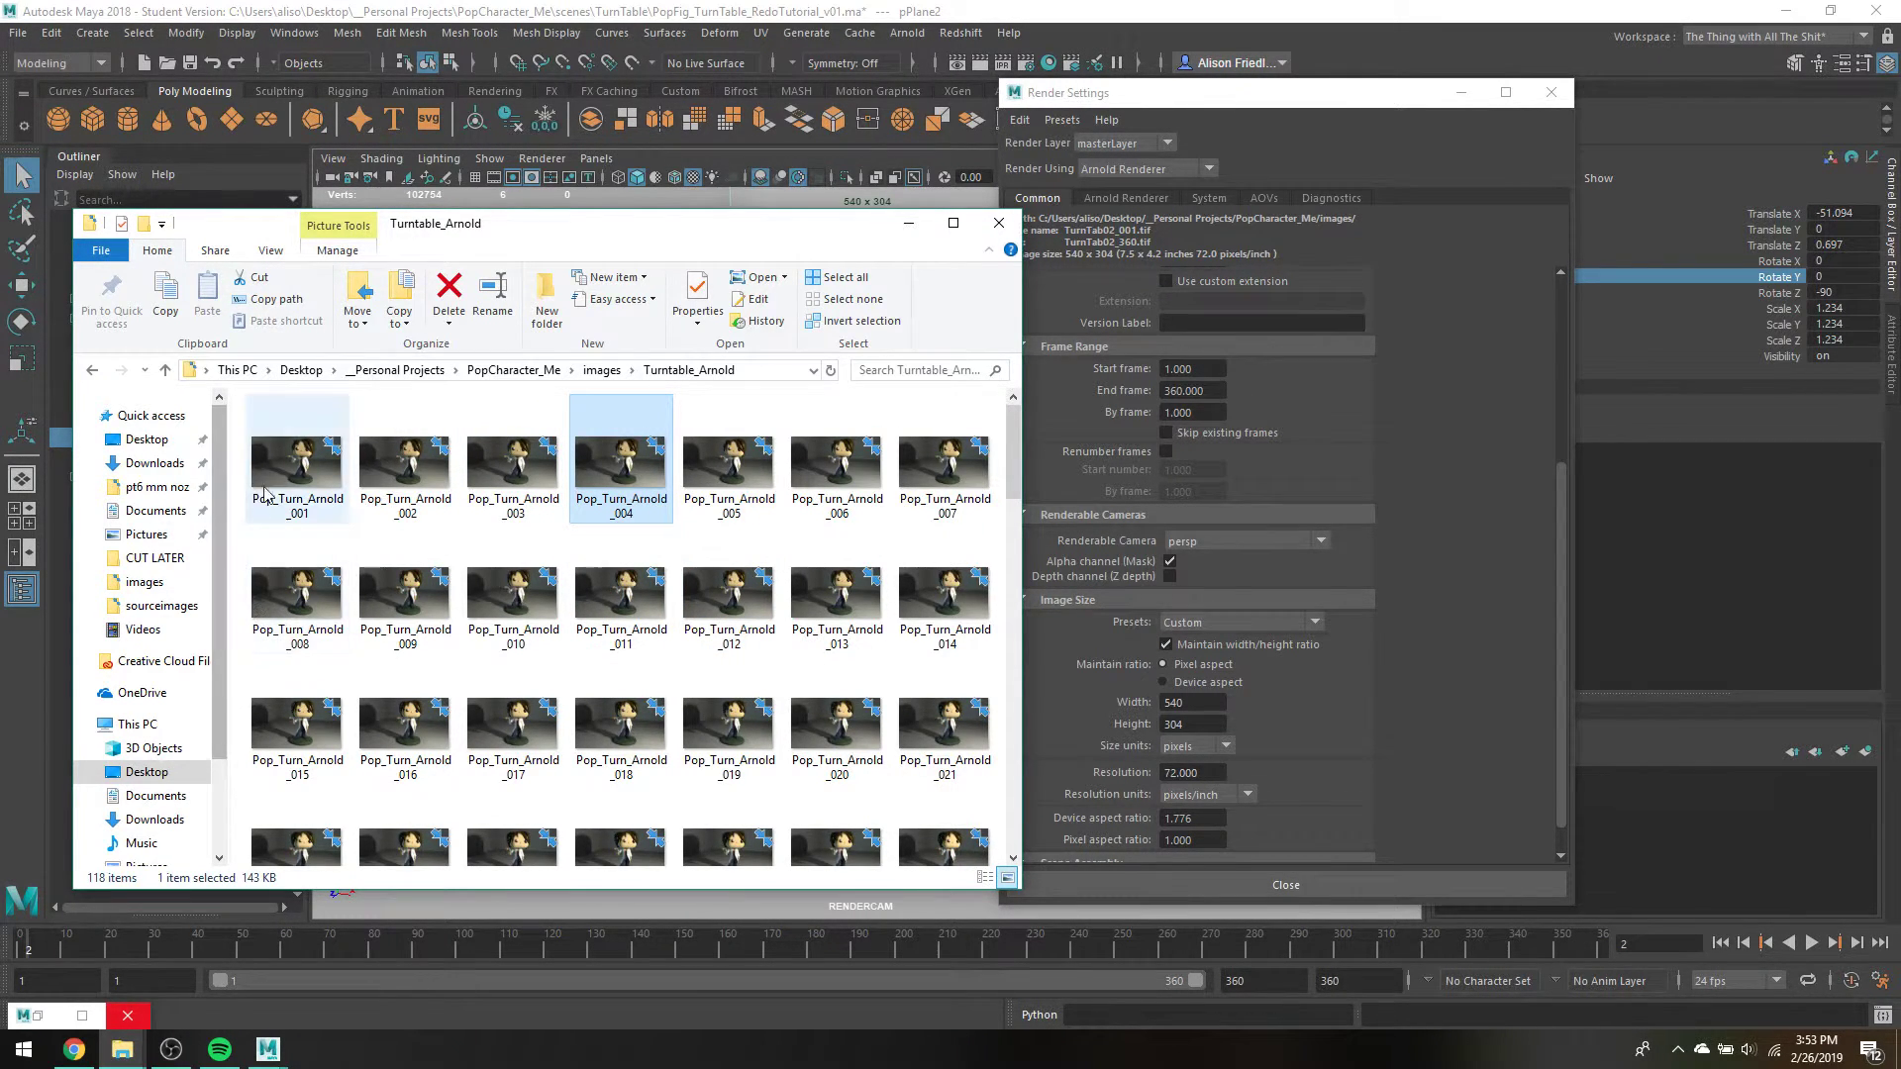
Step: Select the first rows of rendered frames from Pop_Turn_Arnold_001 onward, and return to Maya's Render Settings
left_click_drag(288, 485, 462, 564)
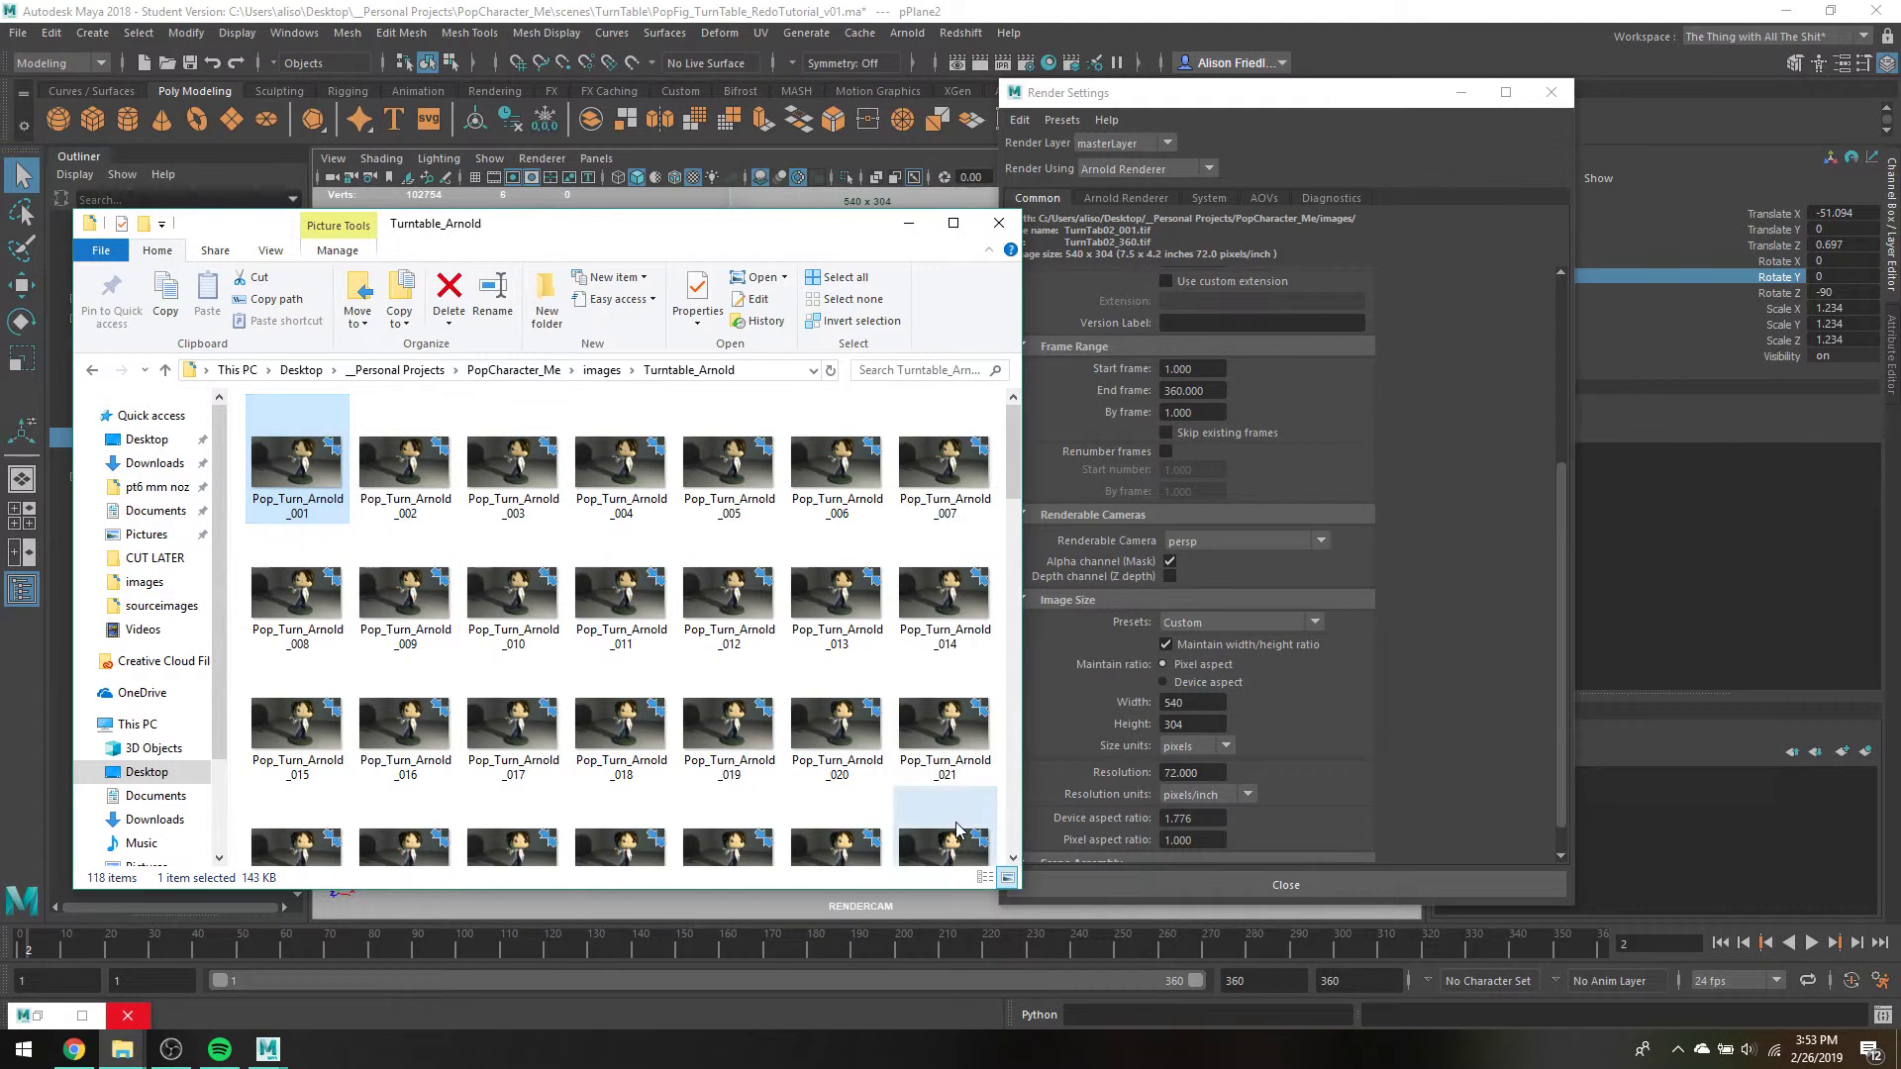
left_click(954, 822, "shift")
left_click(1380, 511)
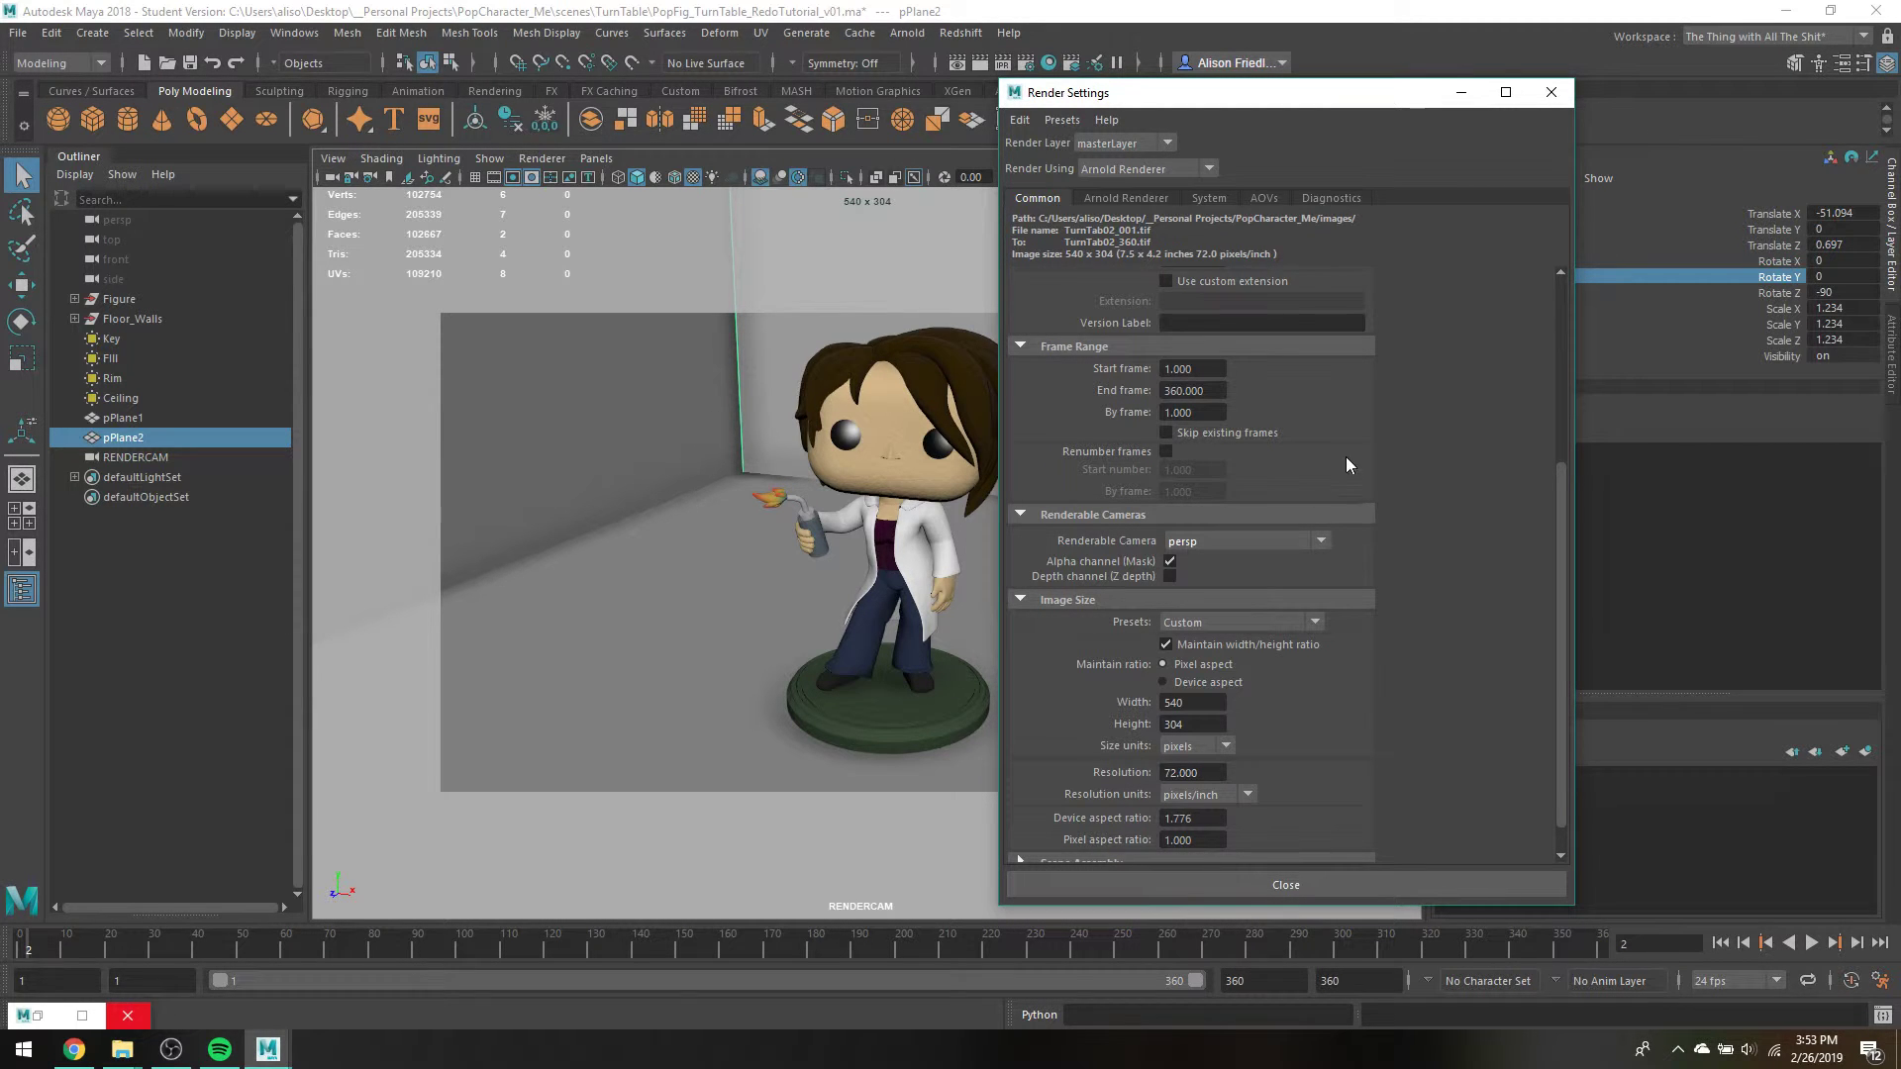
Step: Set the renderable camera to RENDERCAM and select that camera in the scene
scroll(1345, 464, "down", 1)
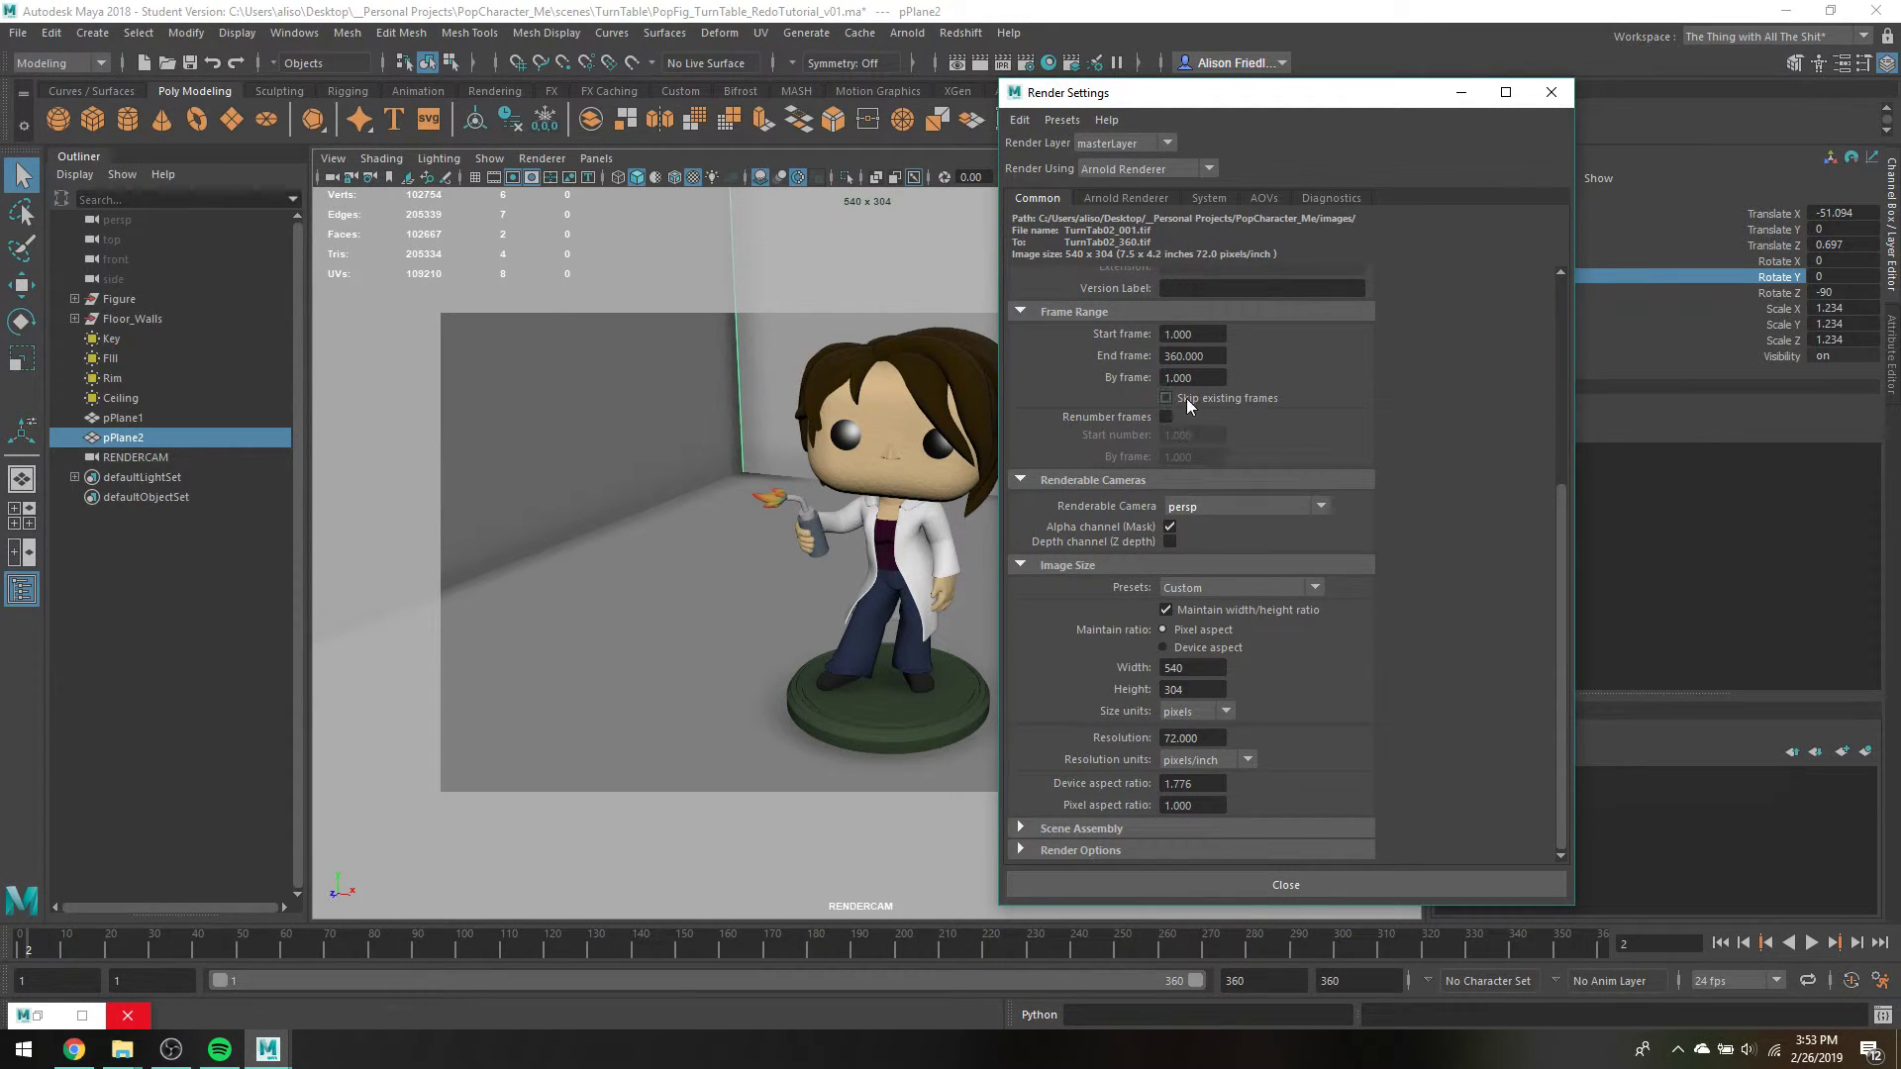
left_click(1257, 508)
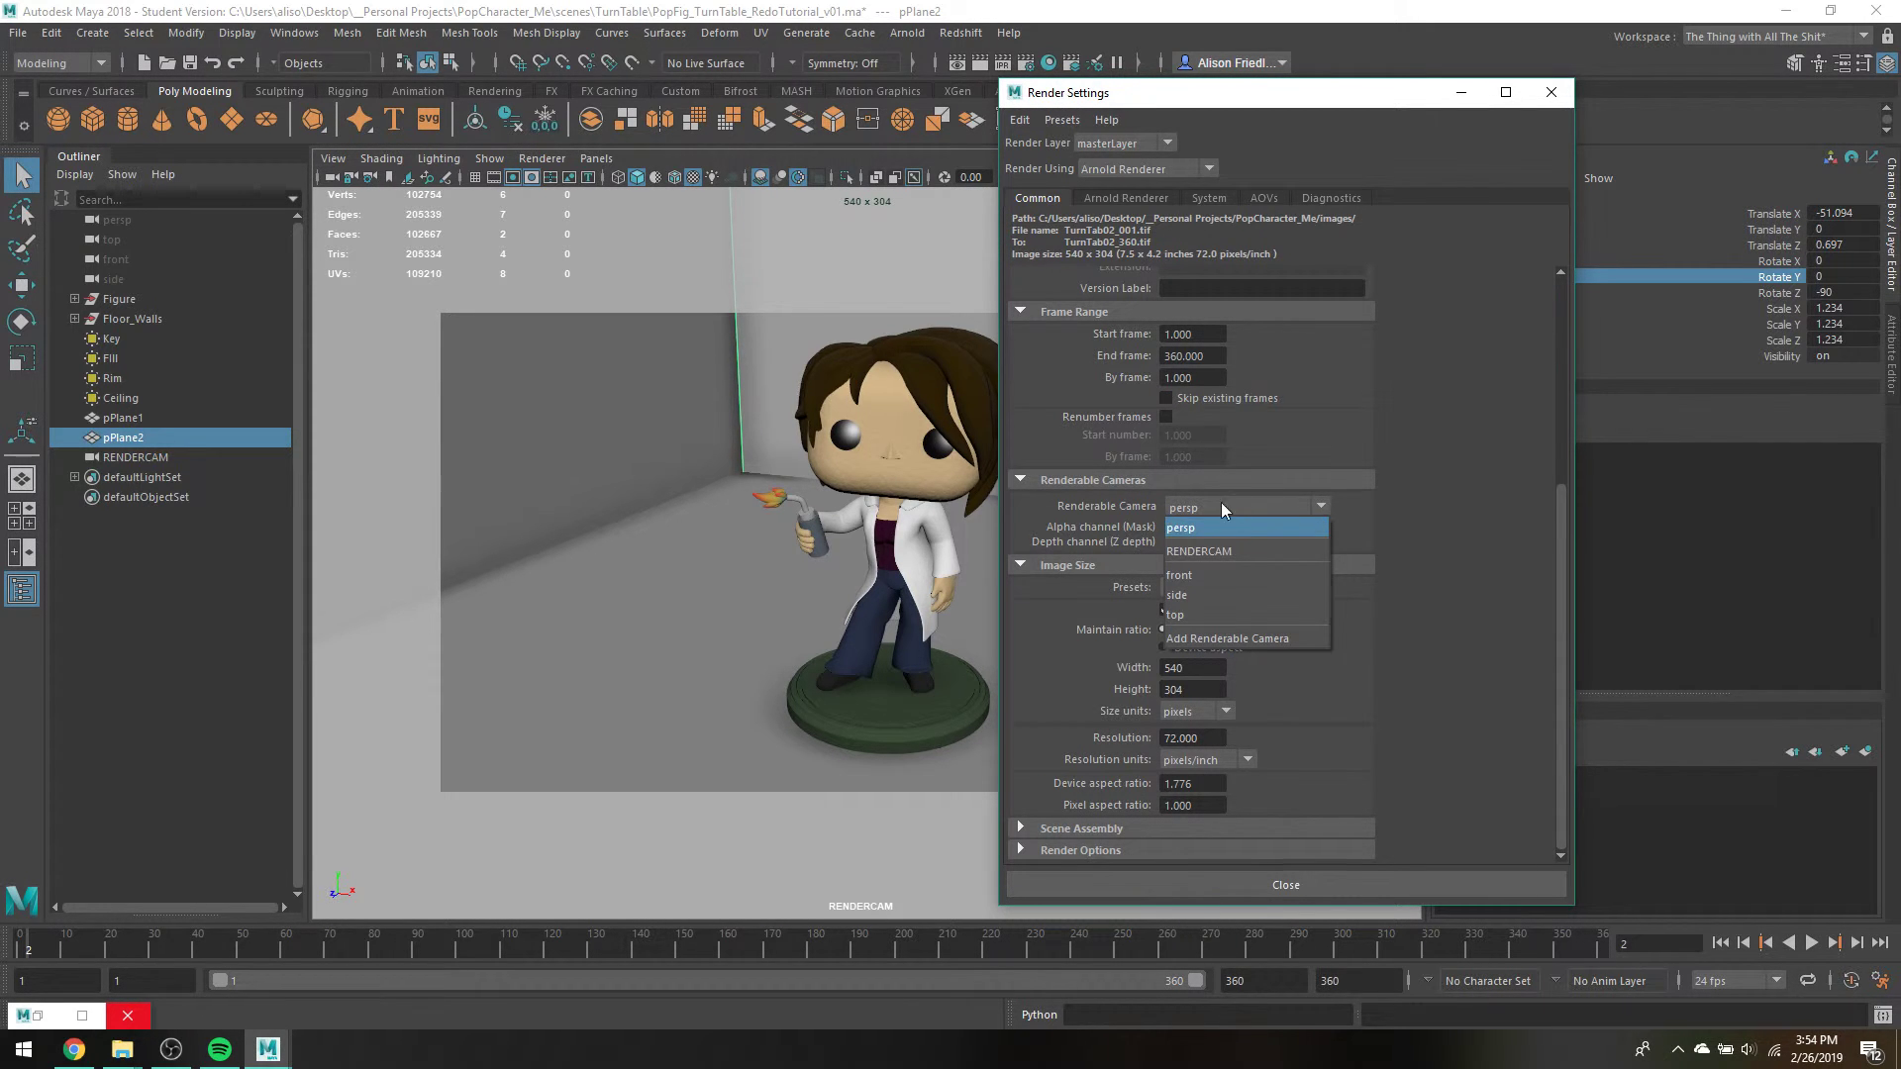
left_click(1209, 556)
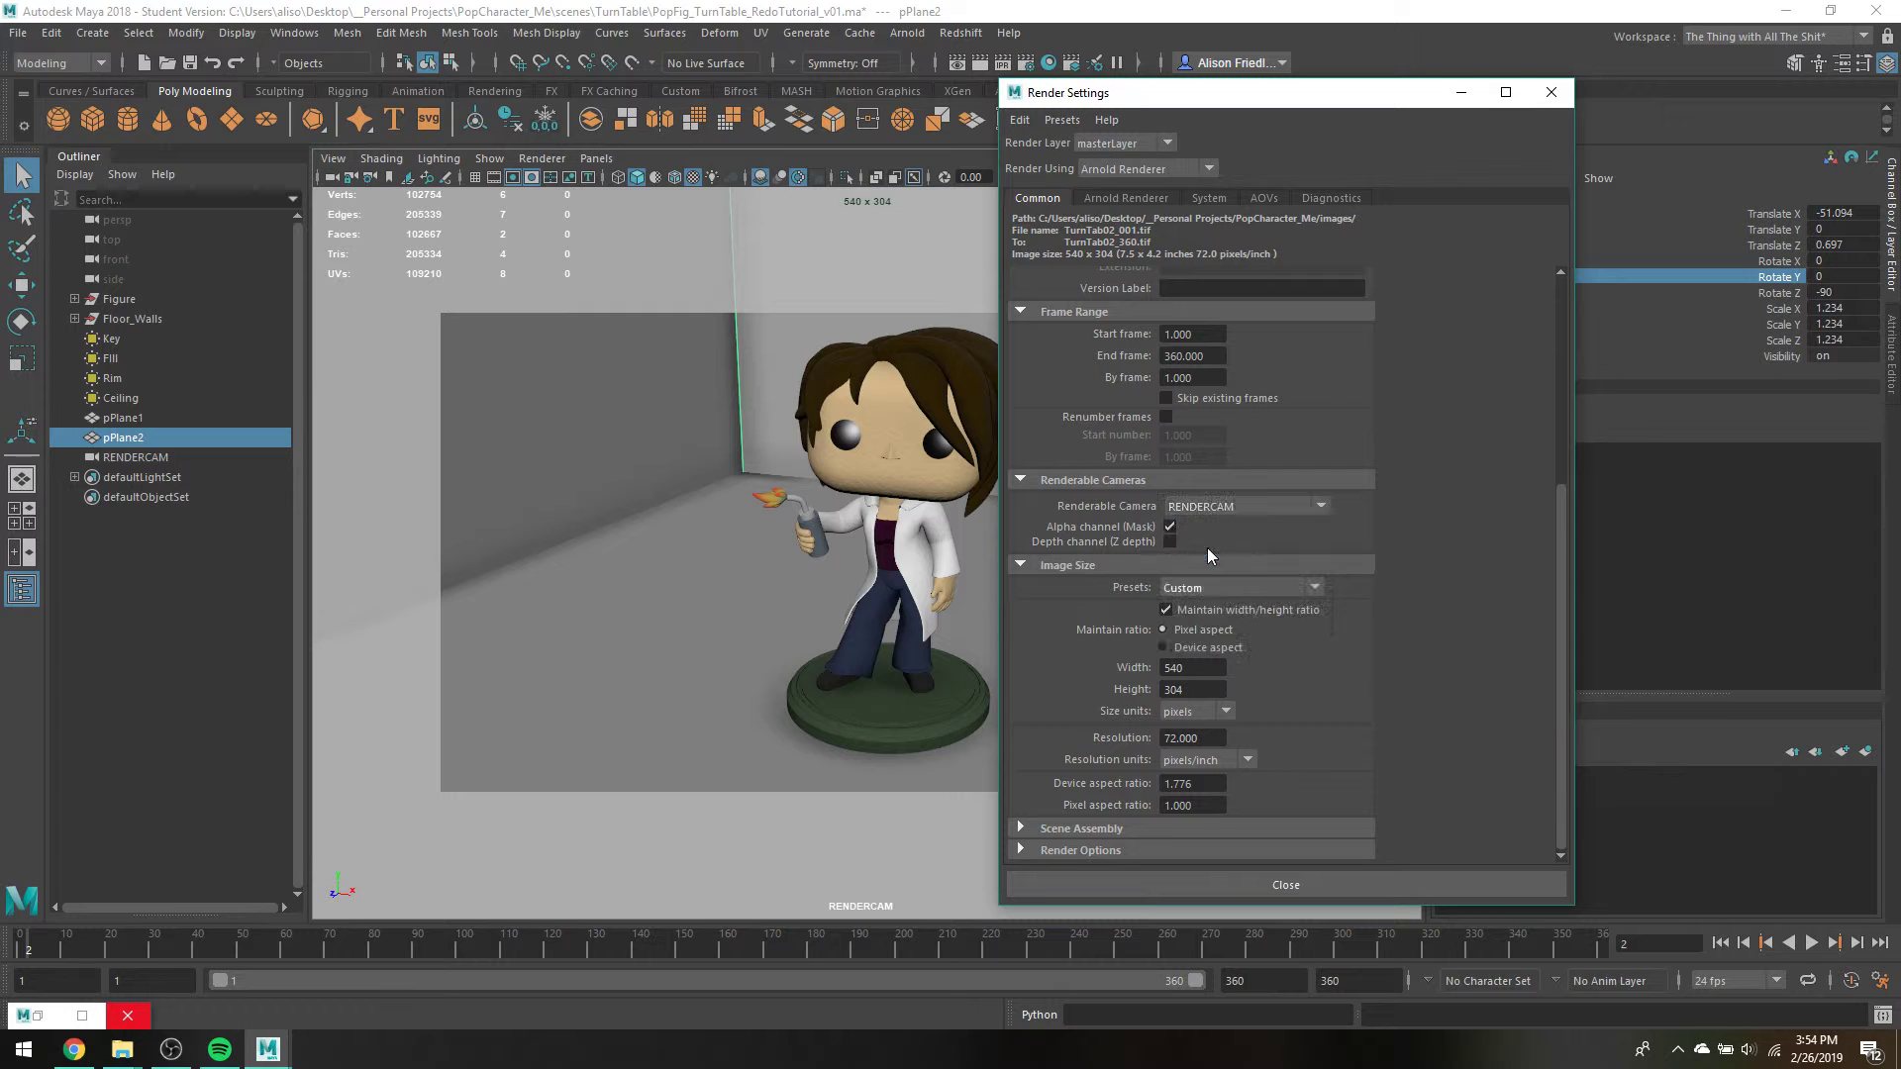
left_click(164, 456)
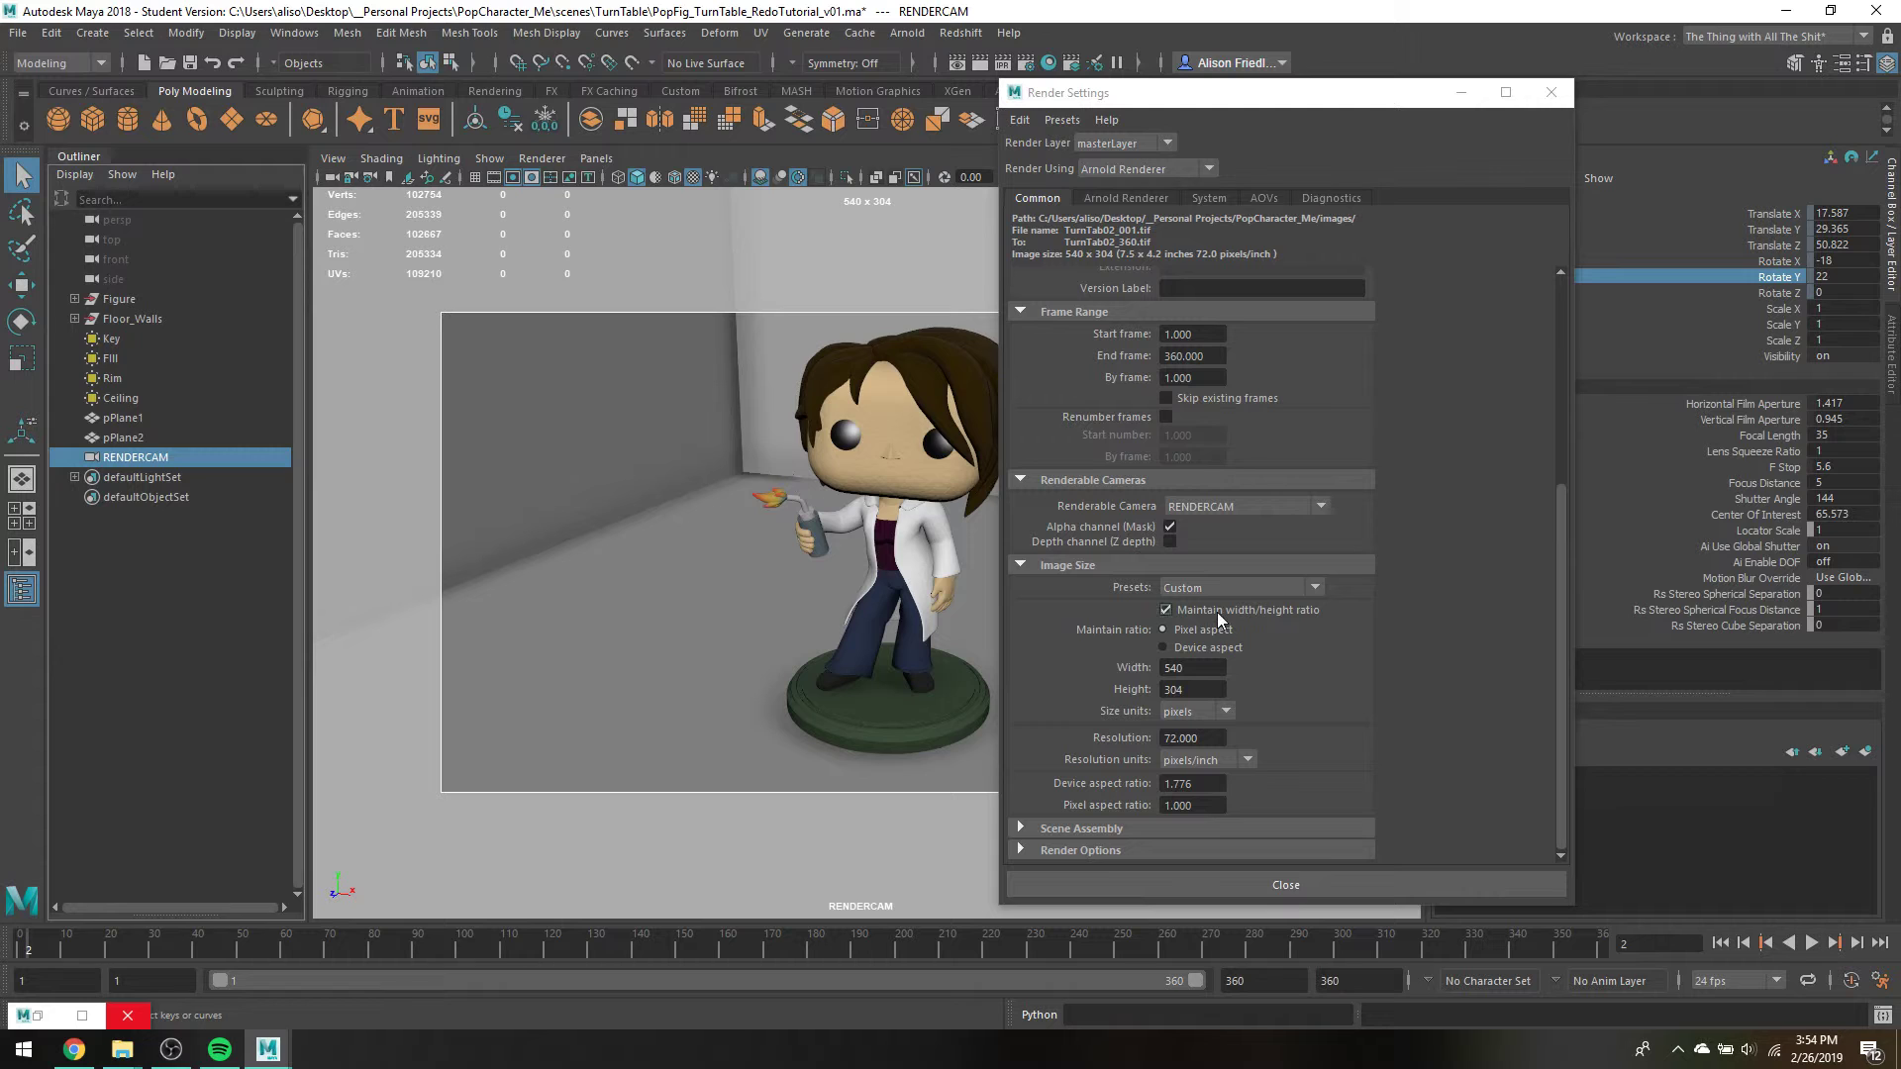
Step: Check the image size presets, review the file output and frame range settings, and close the Render Settings
left_click(1317, 589)
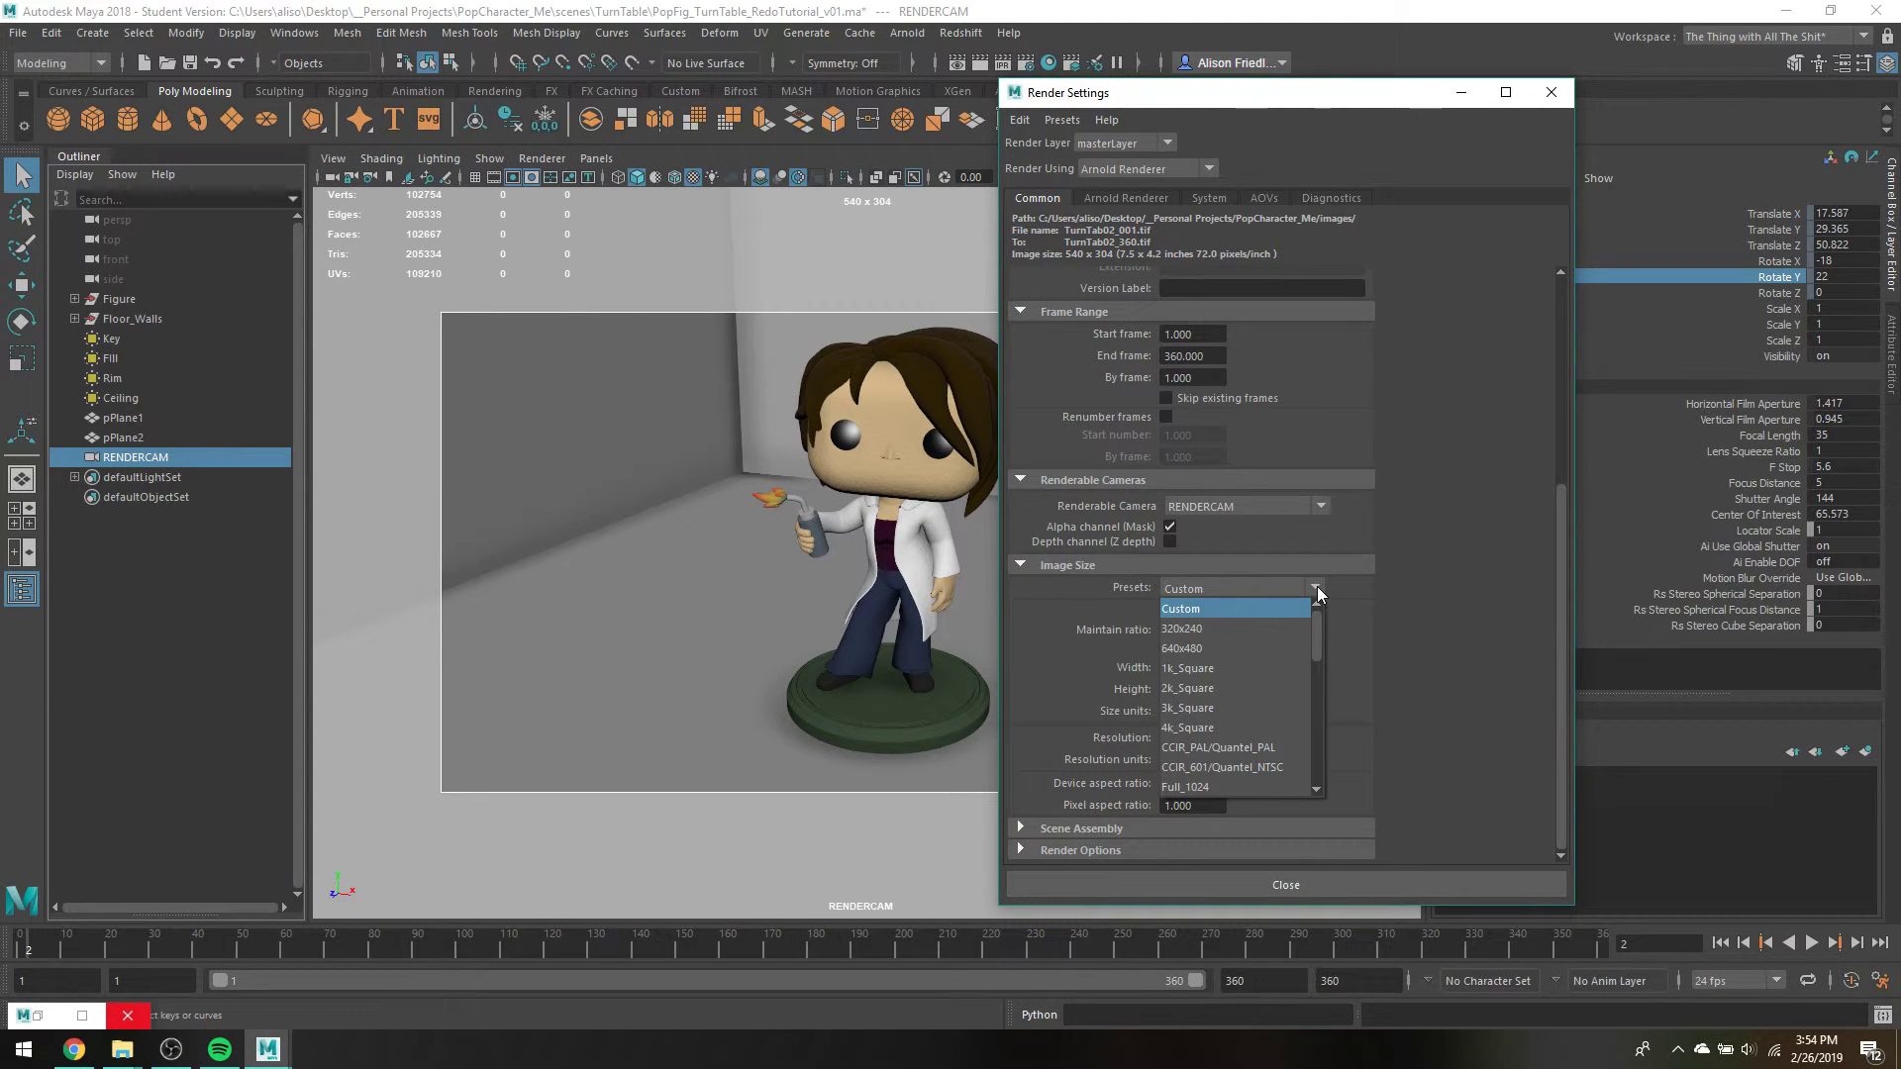
left_click(1438, 621)
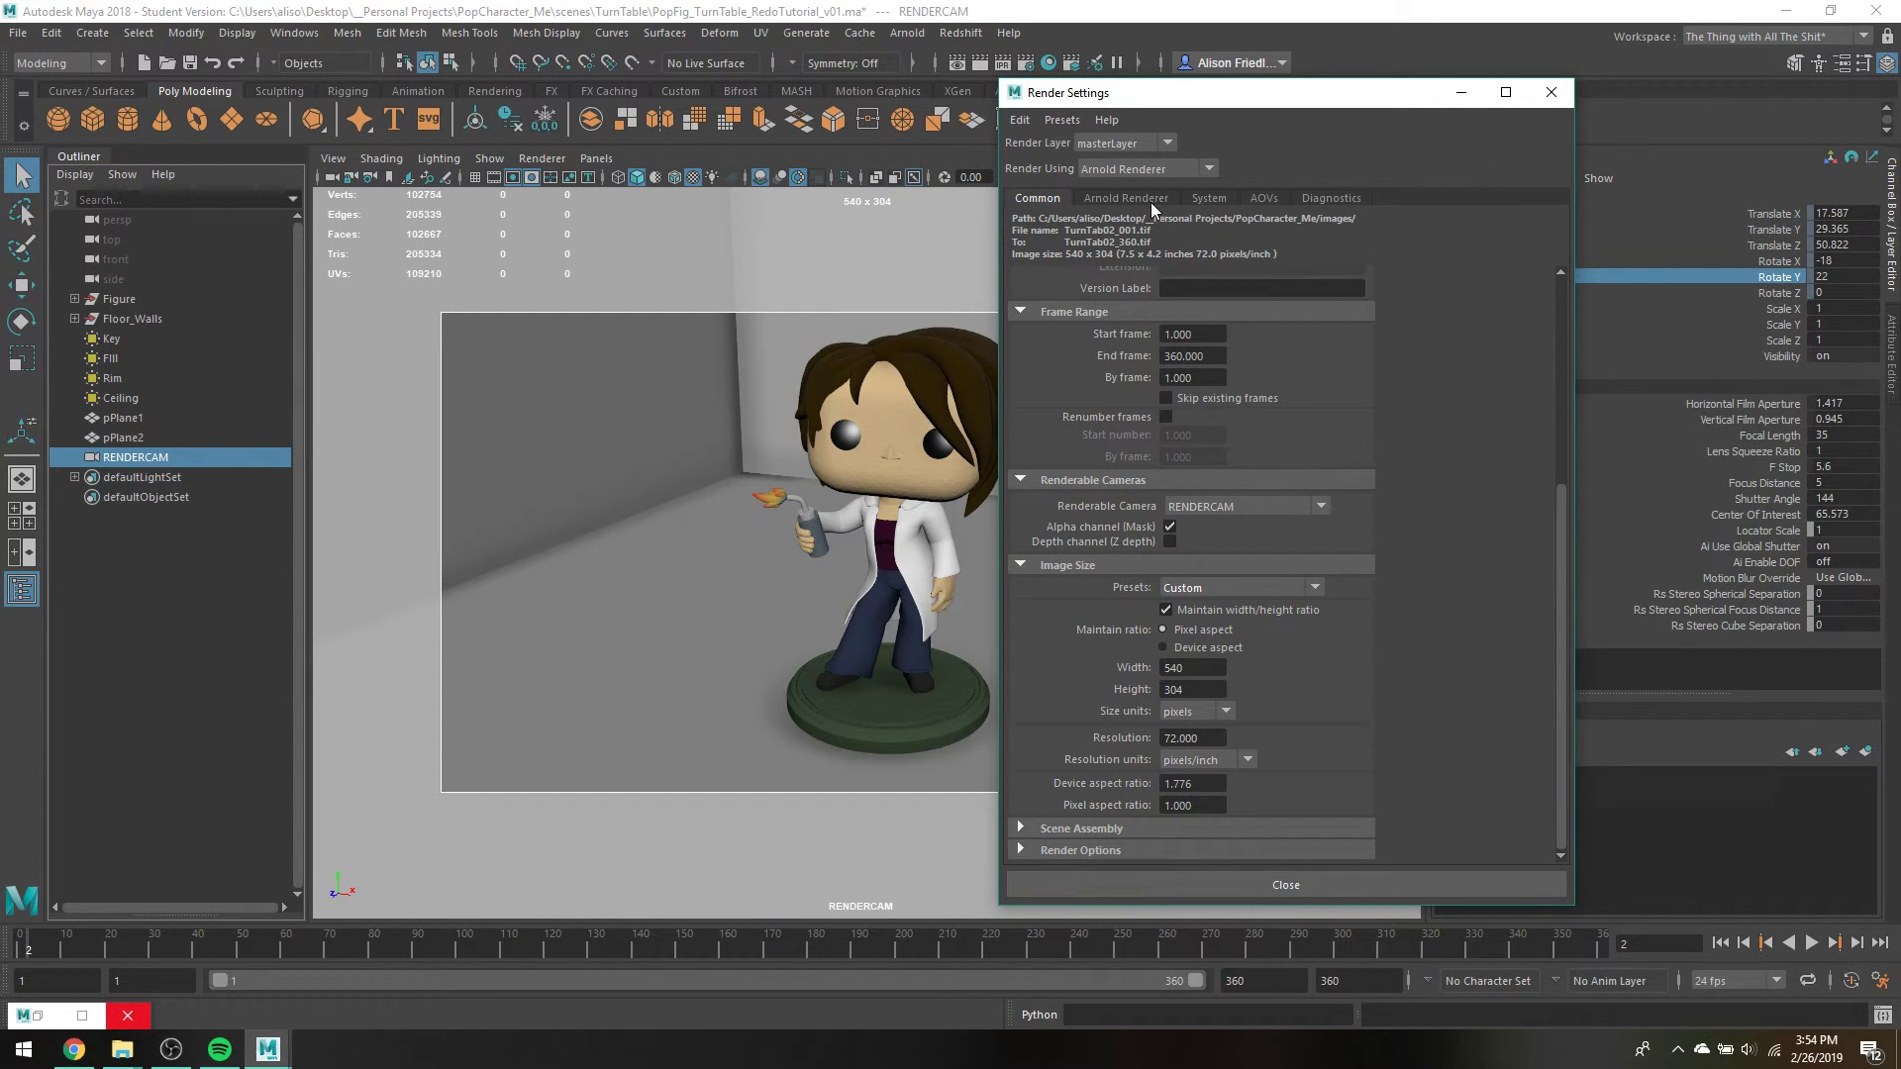
scroll(1373, 497, "up", 5)
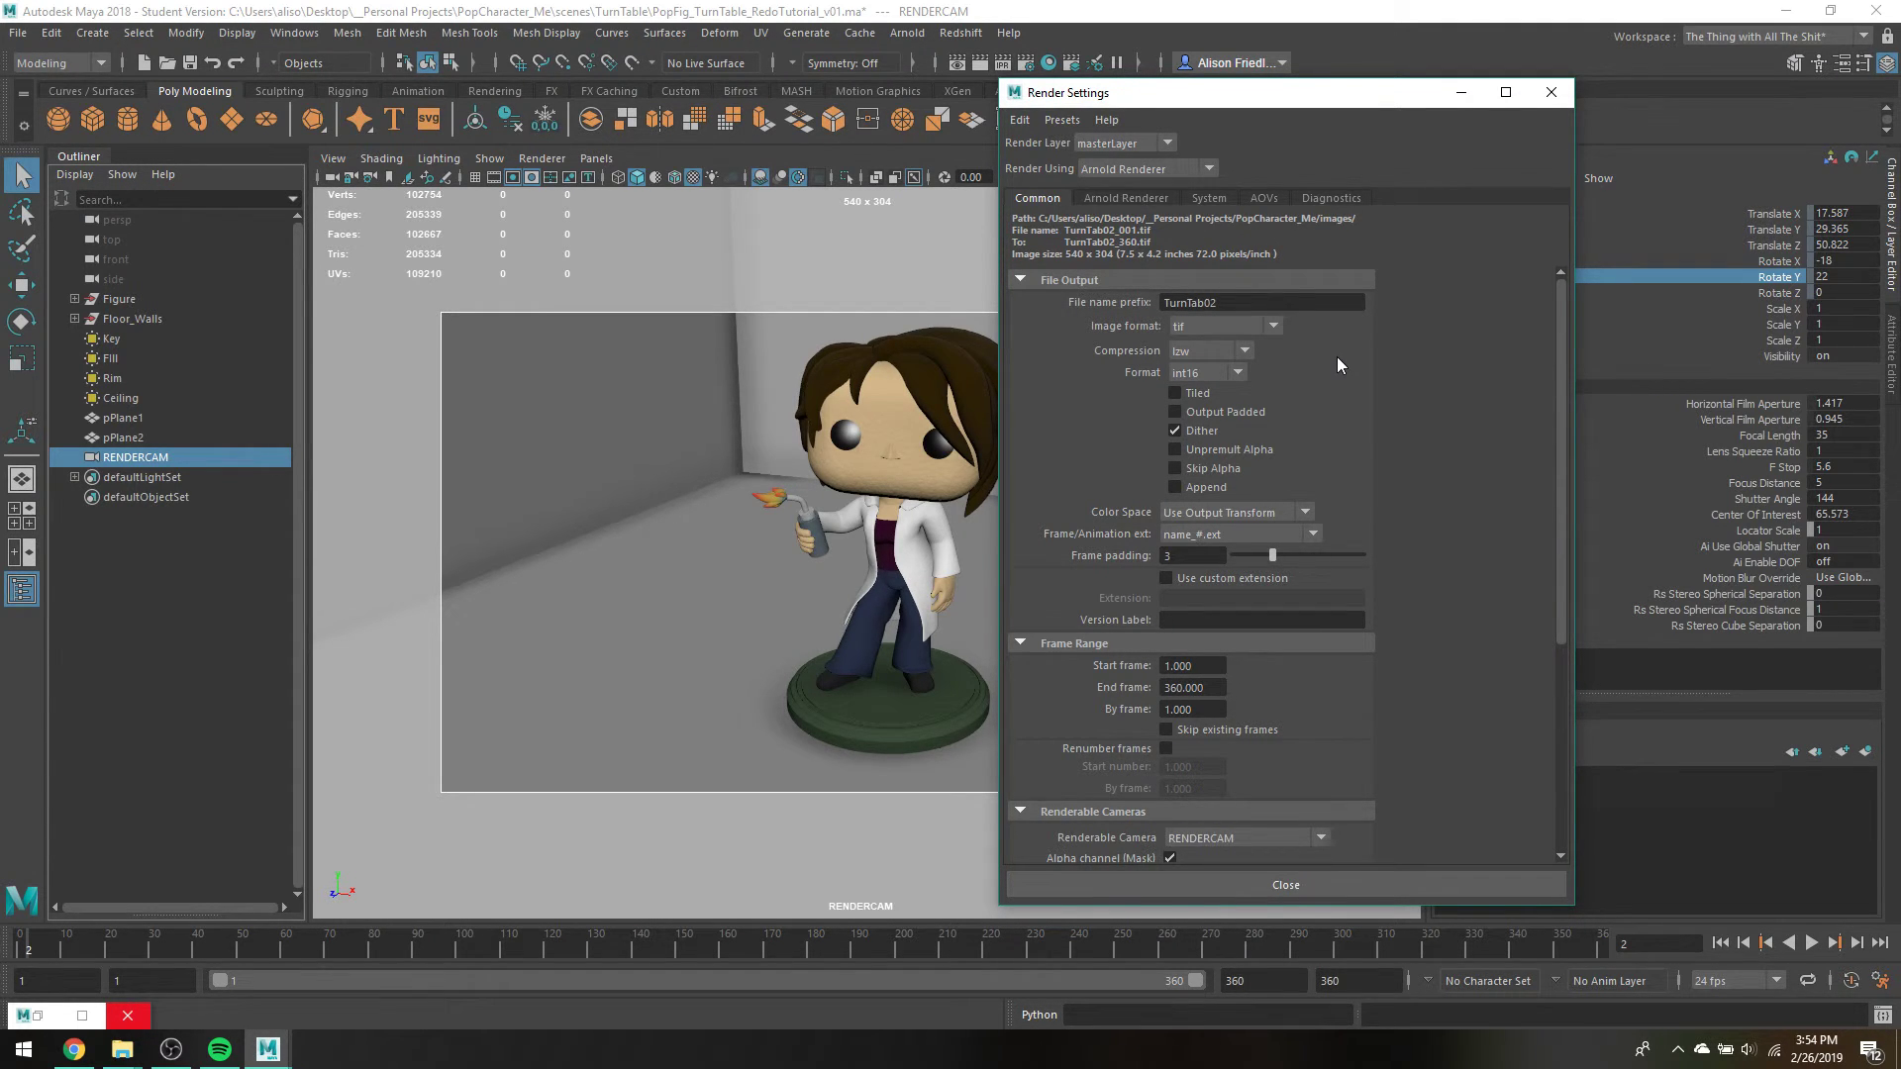
scroll(1326, 390, "down", 3)
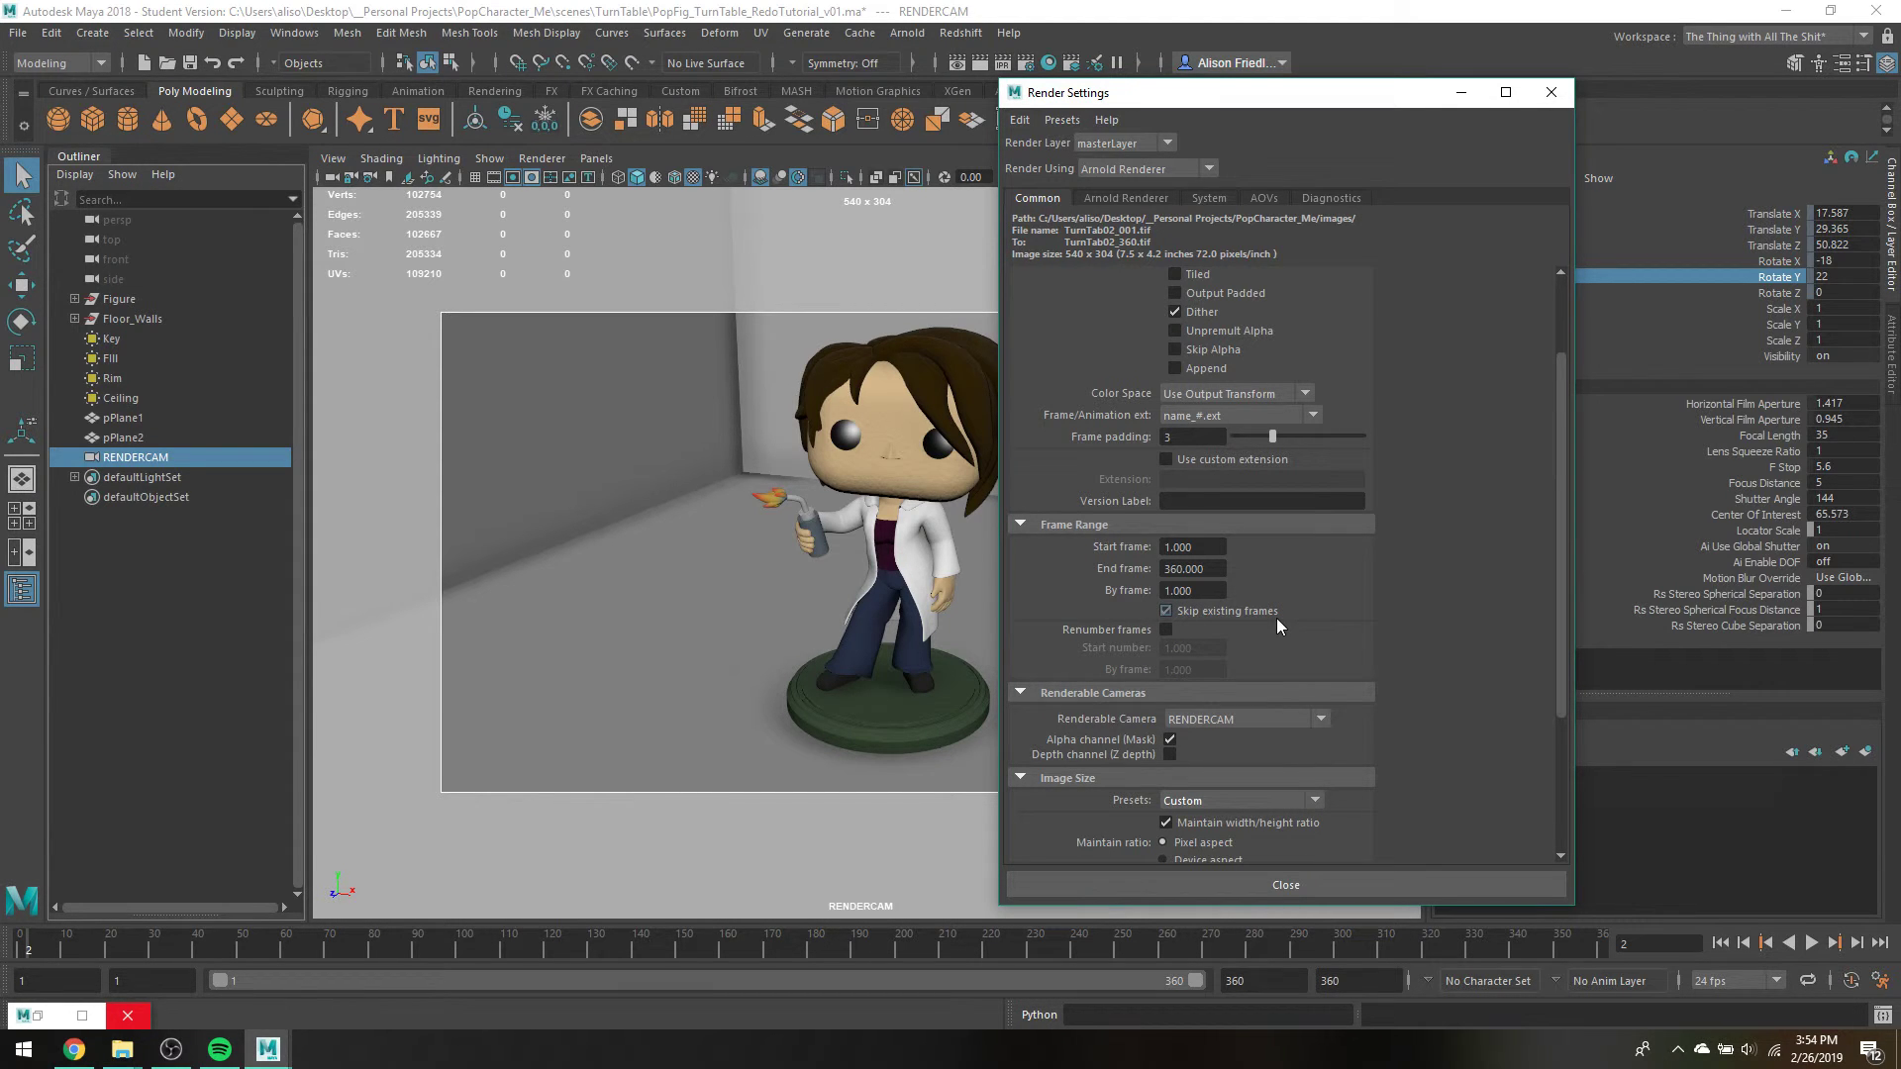
scroll(1366, 495, "up", 3)
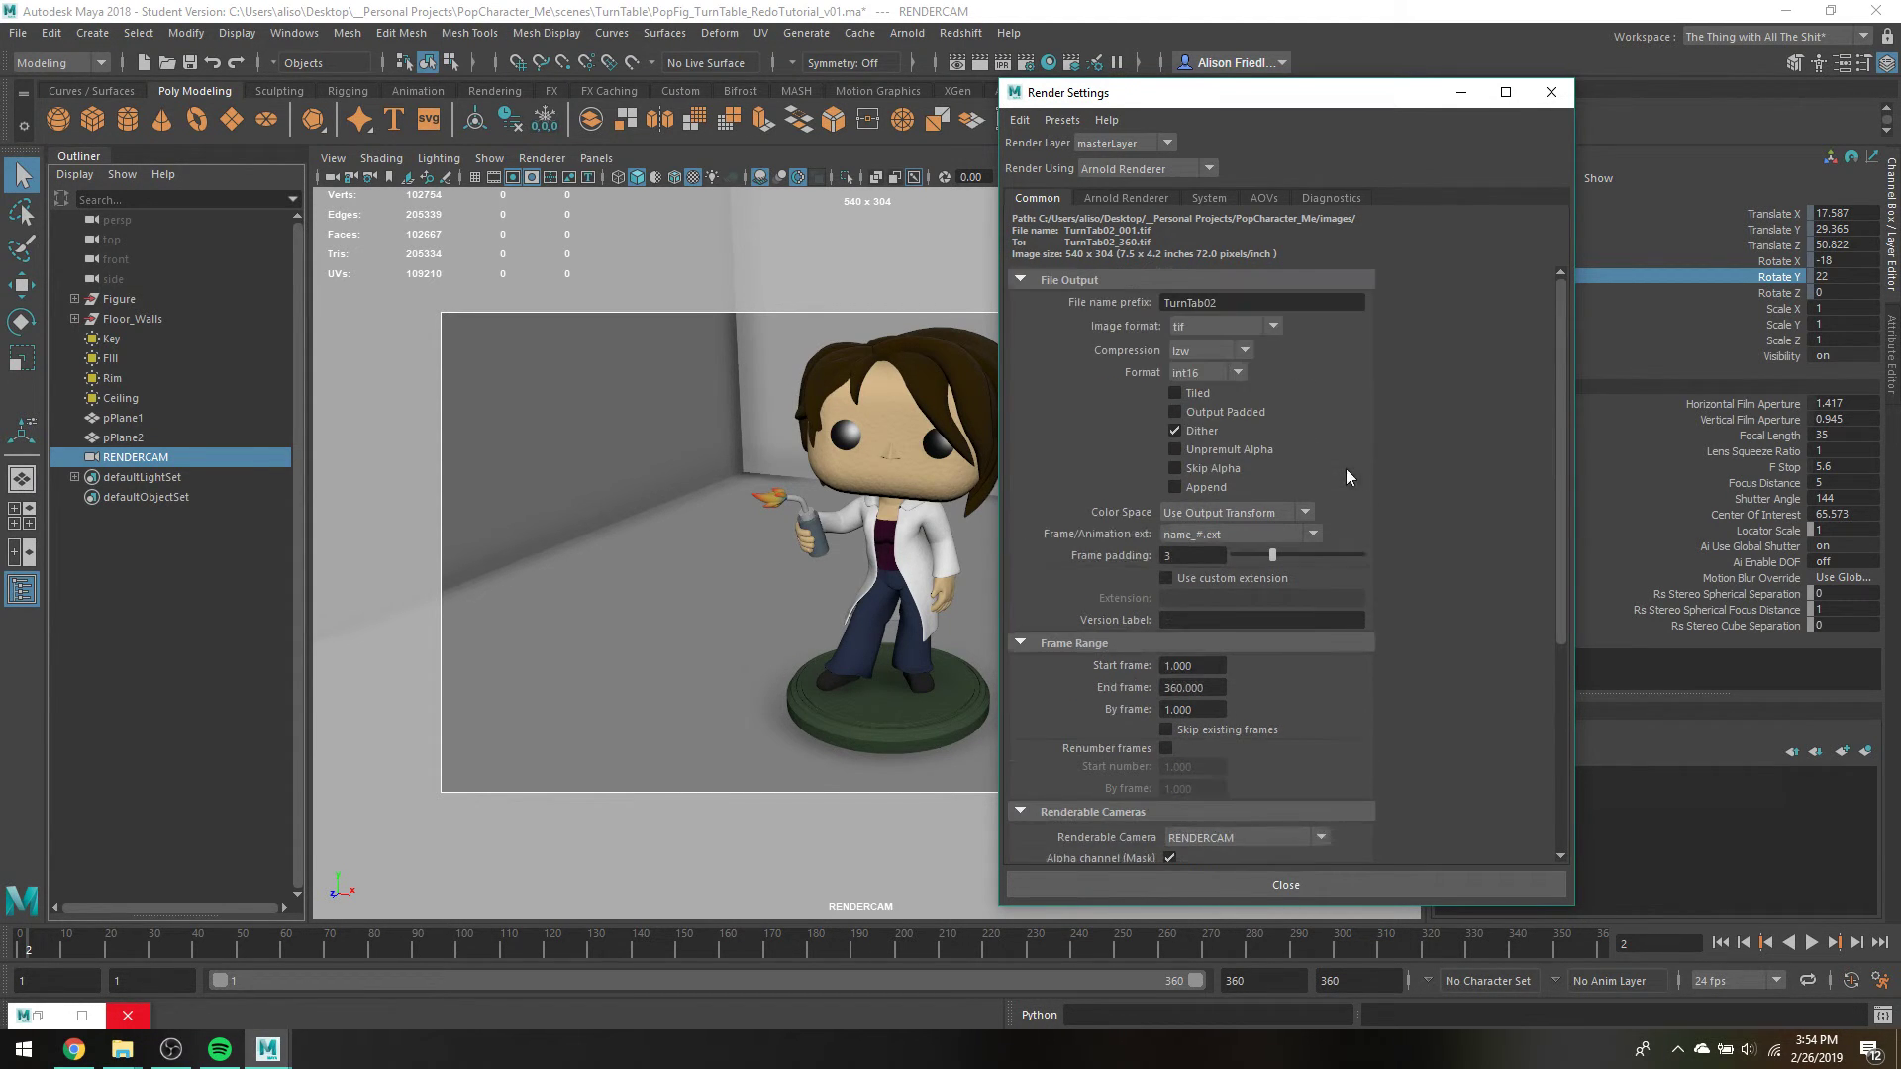
left_click(1551, 93)
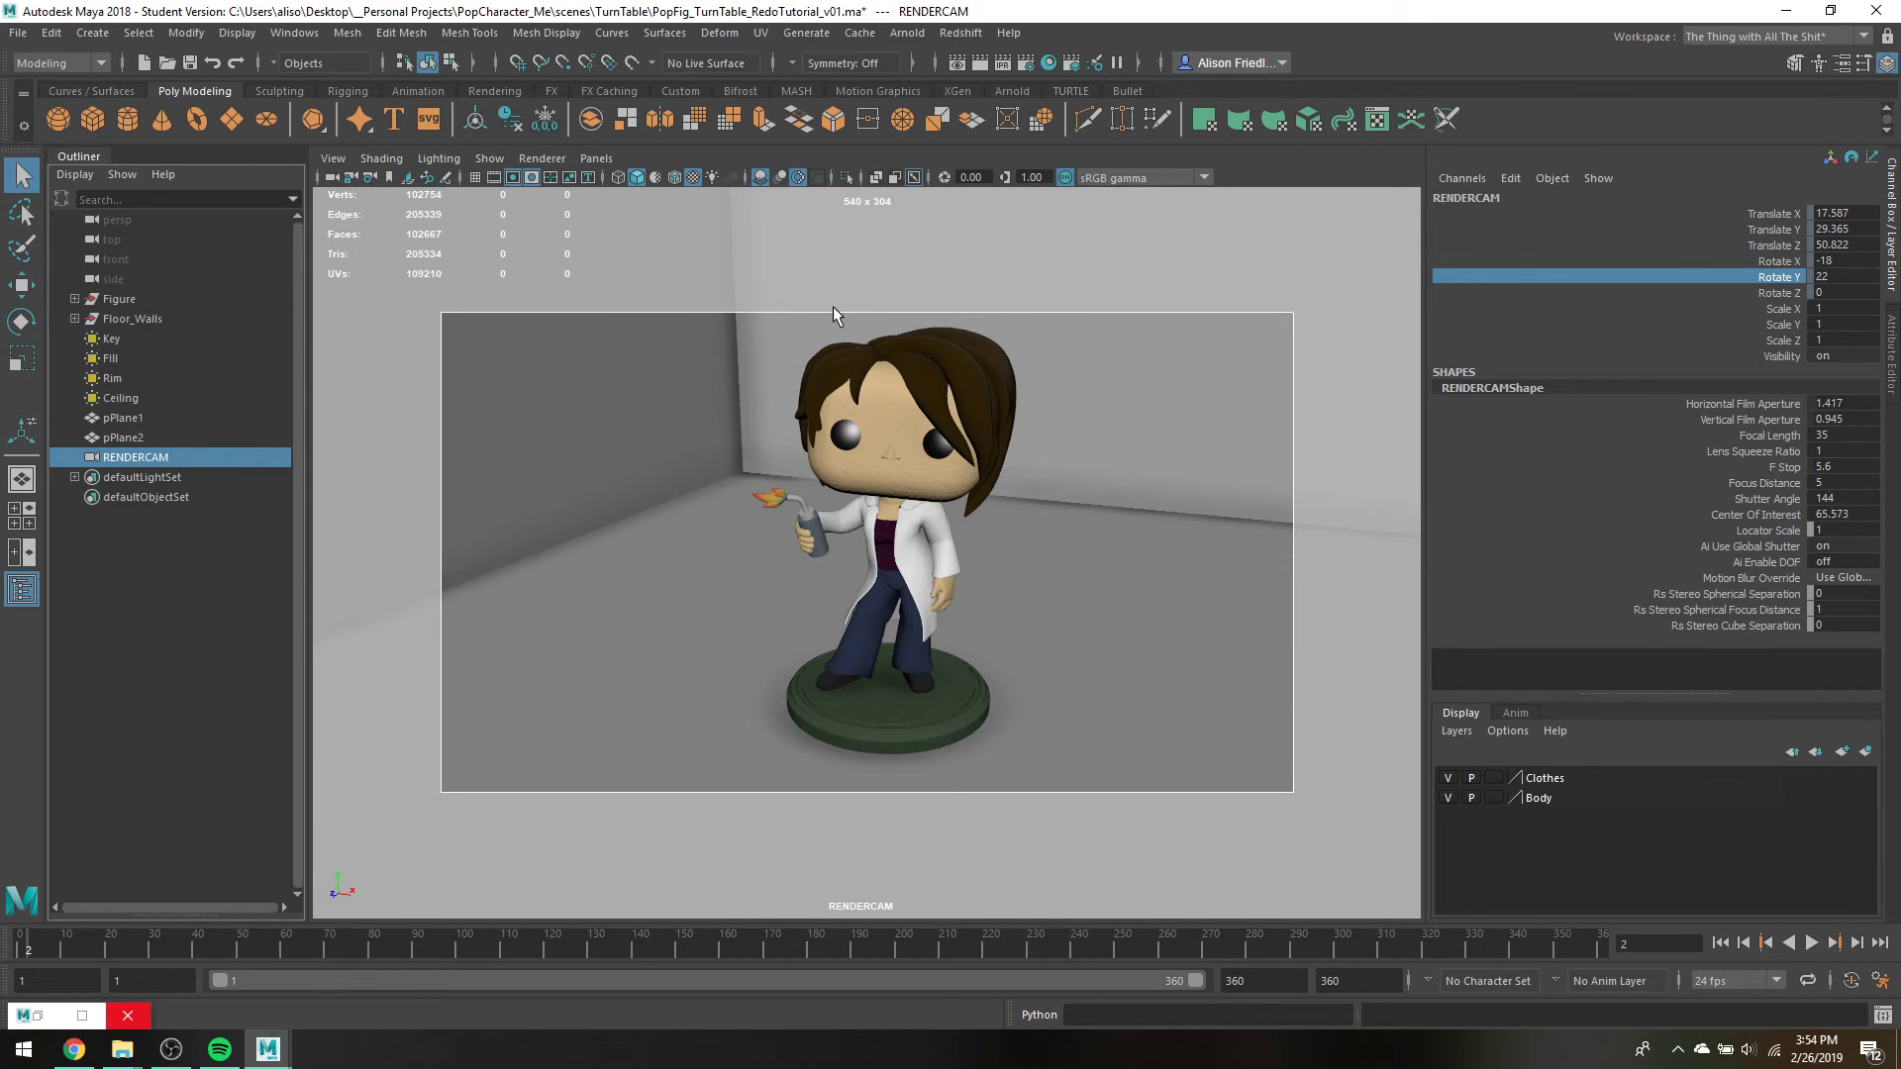